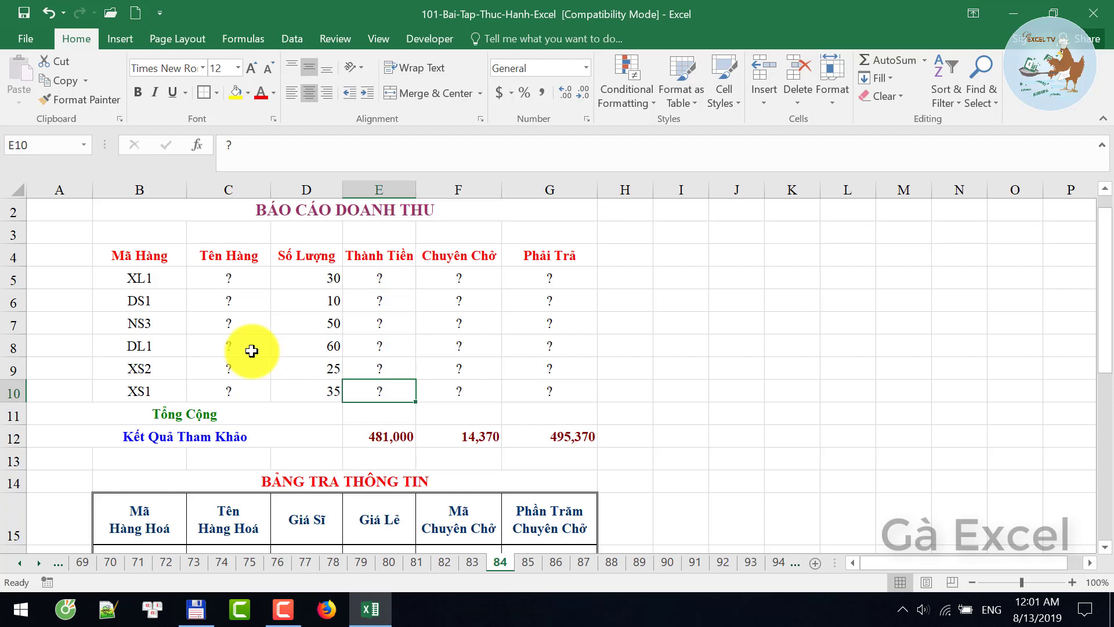
Review the report's column headers and the lookup table's header row, including Giá Sĩ.
click(162, 263)
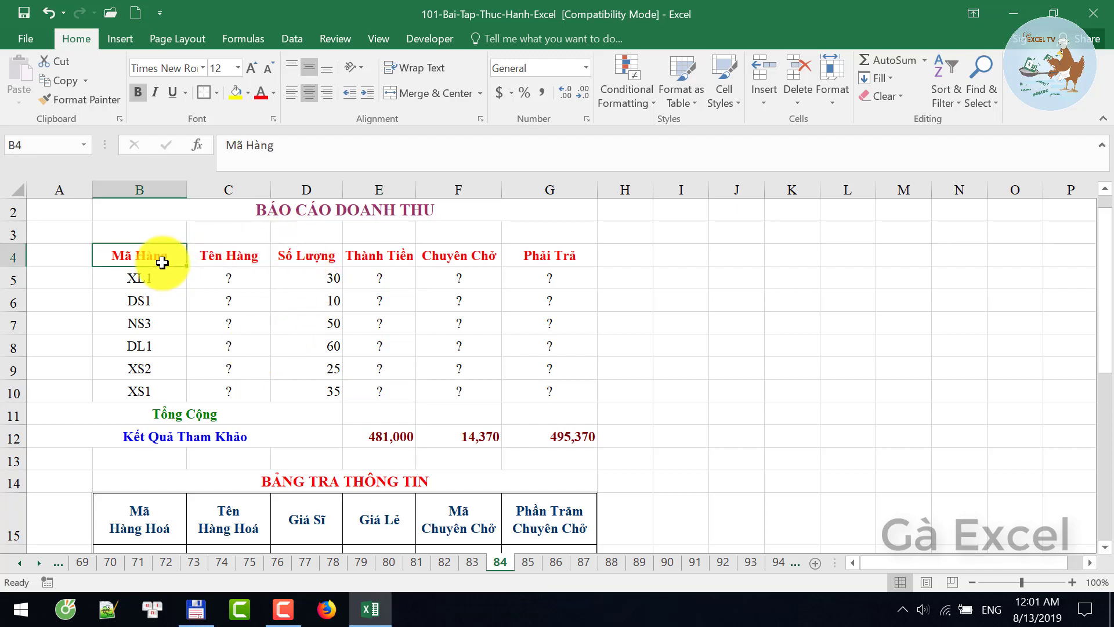
click(246, 260)
click(307, 253)
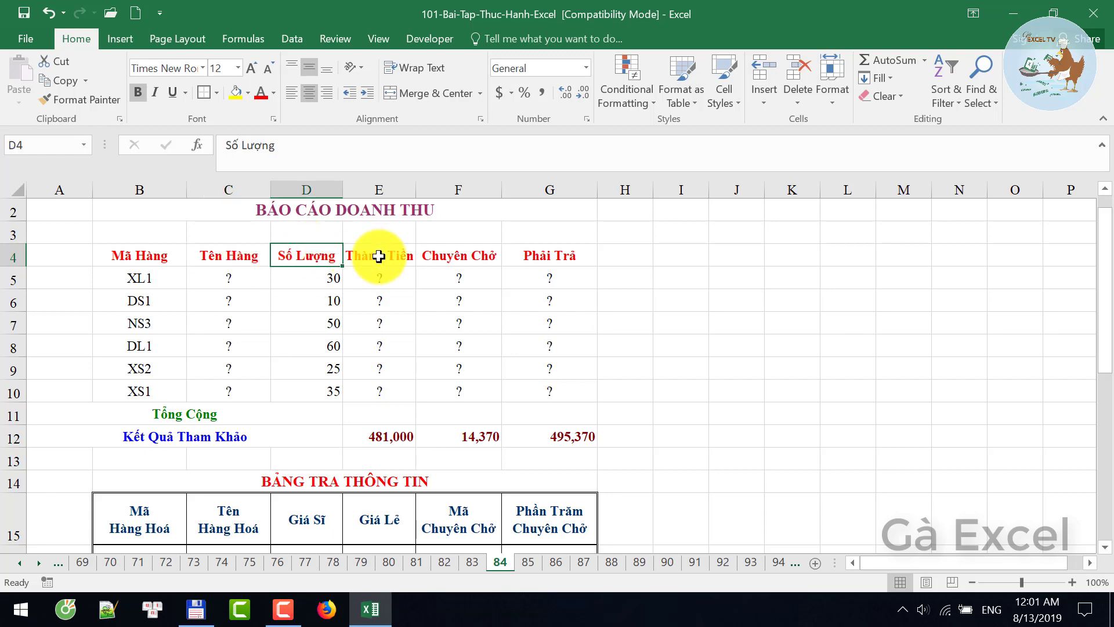
click(371, 257)
click(473, 262)
click(525, 256)
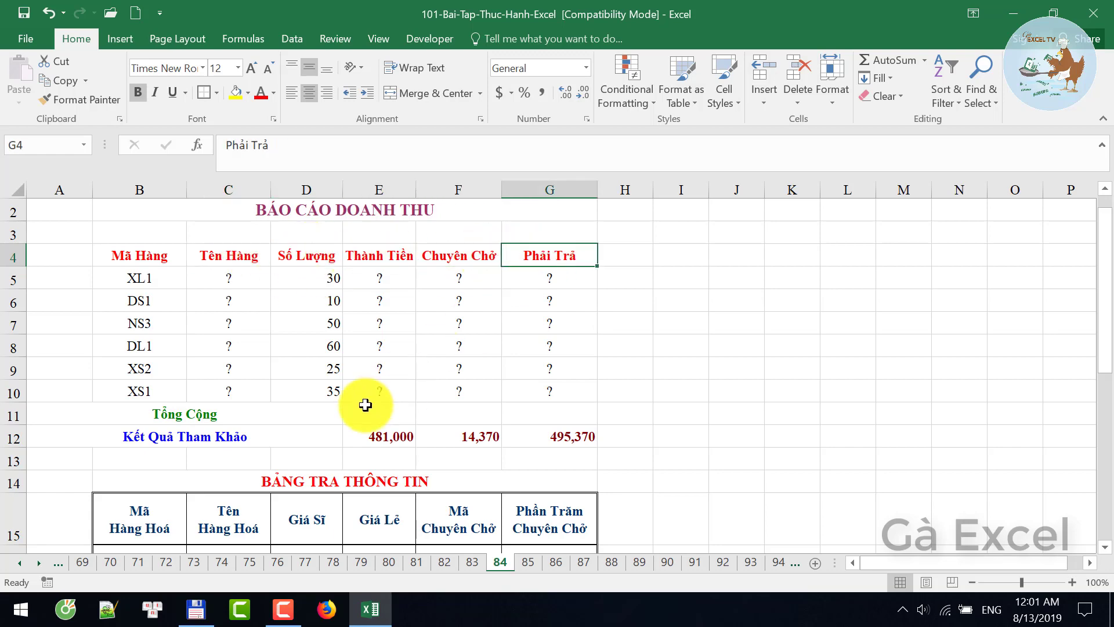
scroll(365, 400, down, 4)
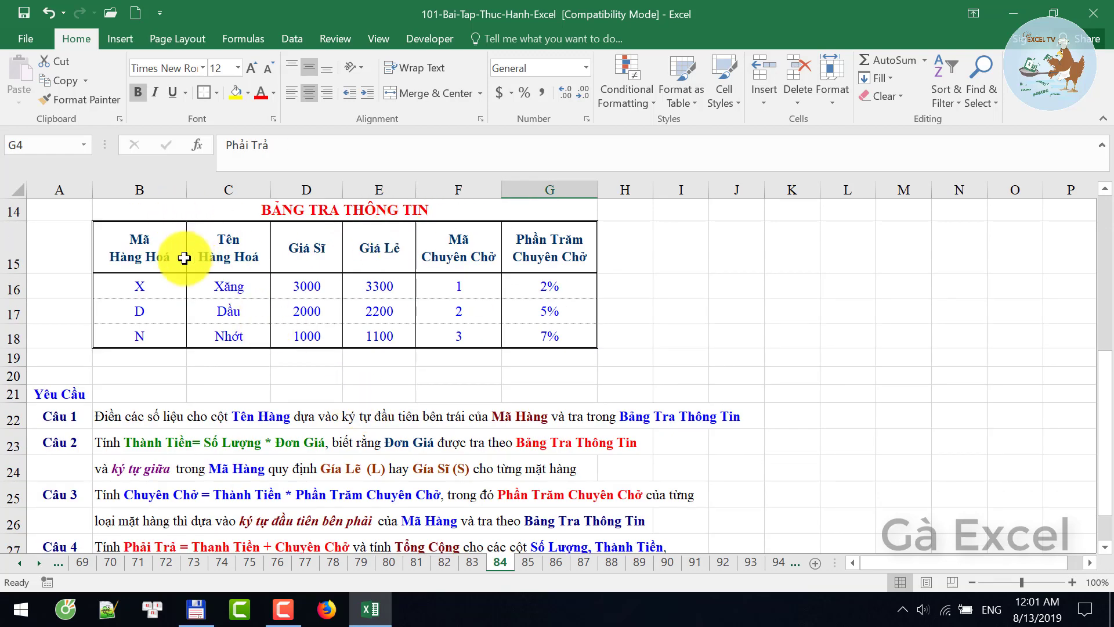
mouse_move(131, 251)
mouse_down()
mouse_move(444, 284)
mouse_move(583, 270)
mouse_up()
click(301, 256)
click(366, 252)
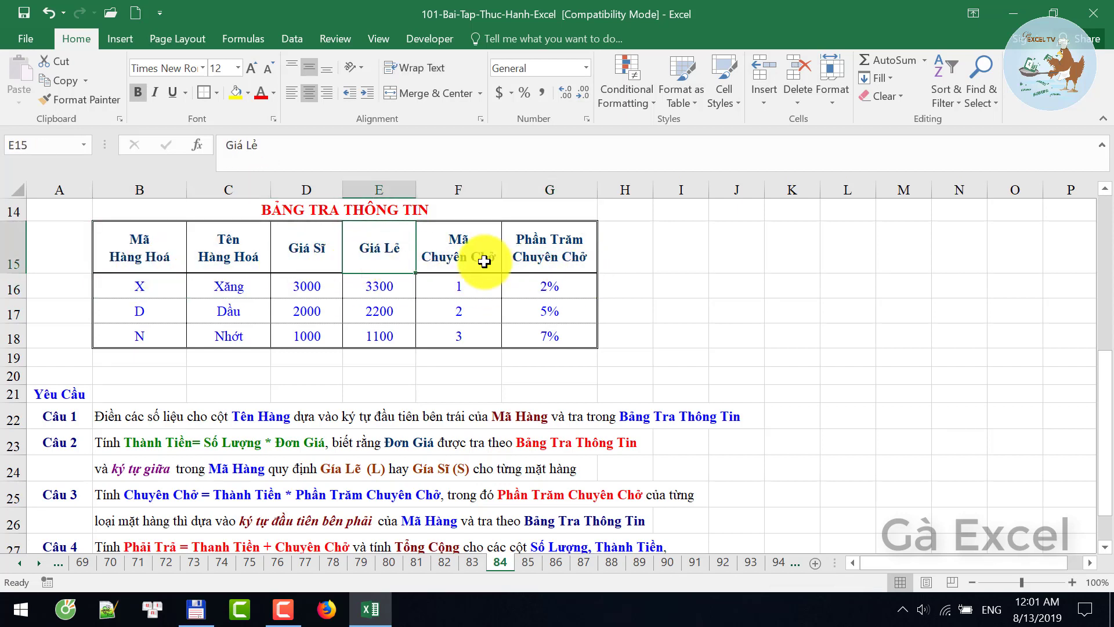
click(485, 255)
click(554, 260)
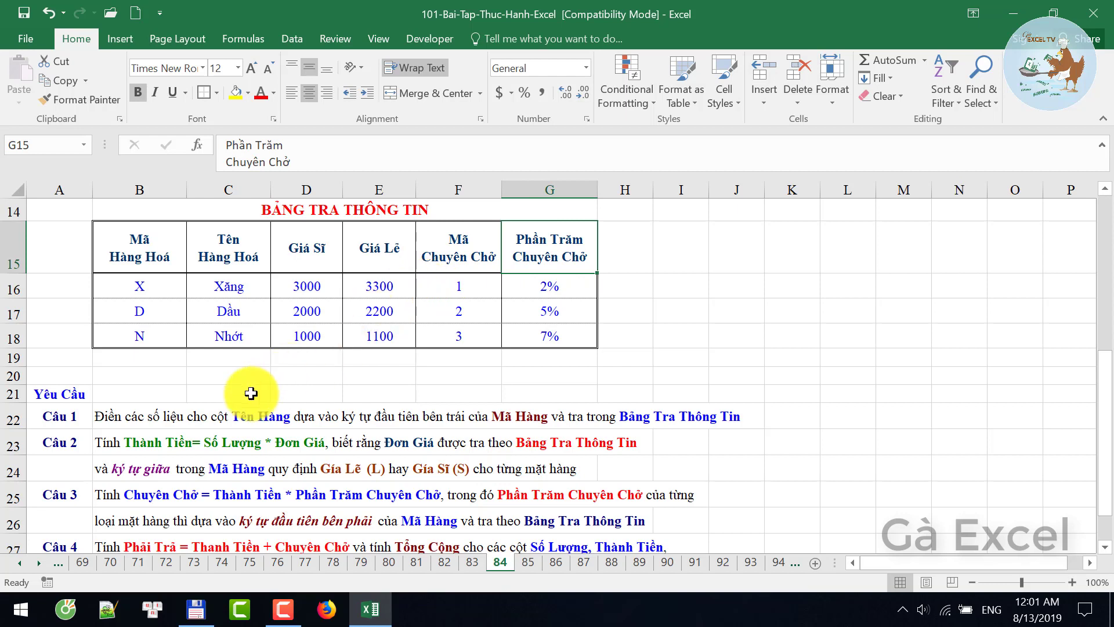
Read the first requirement, Câu 1, and locate the first product code XL1.
click(40, 416)
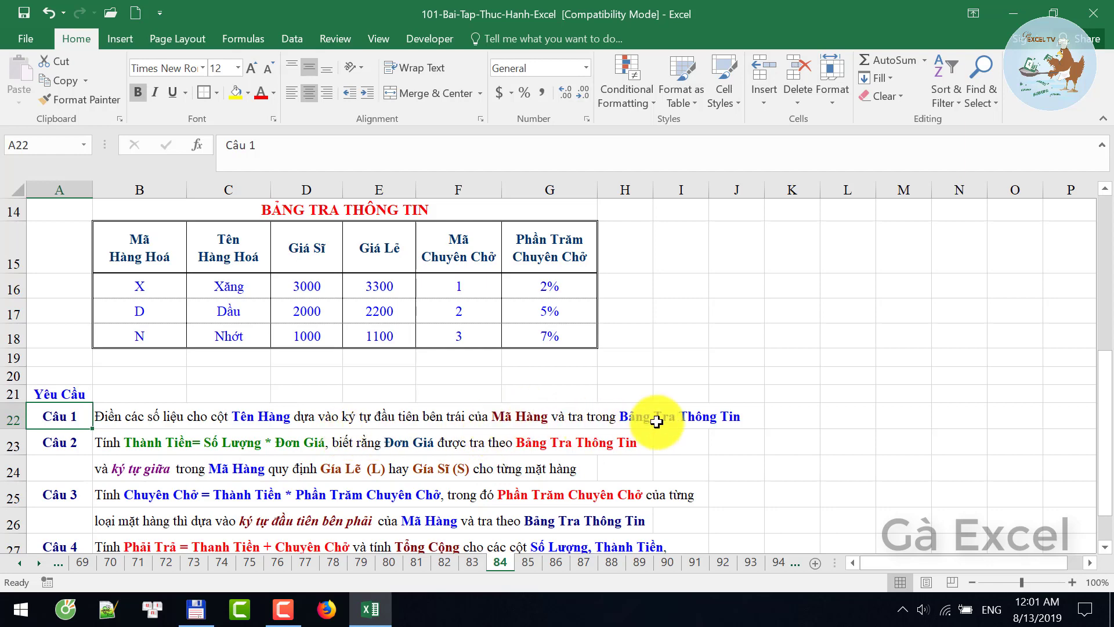
scroll(665, 459, up, 5)
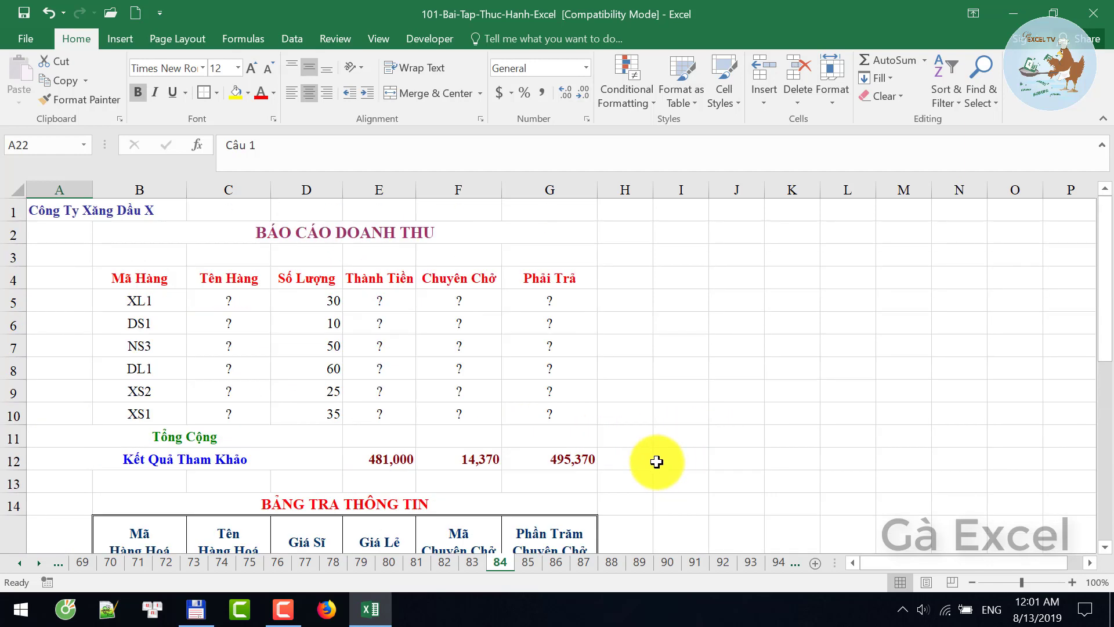
scroll(261, 374, down, 1)
scroll(251, 361, up, 1)
click(141, 304)
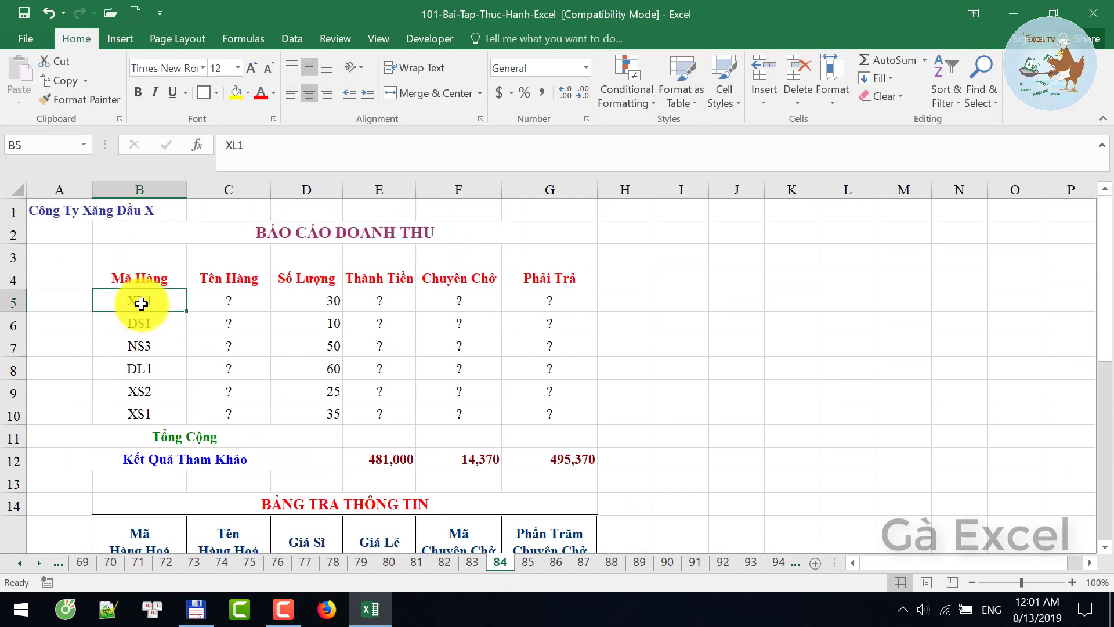
scroll(145, 316, down, 2)
scroll(149, 386, down, 1)
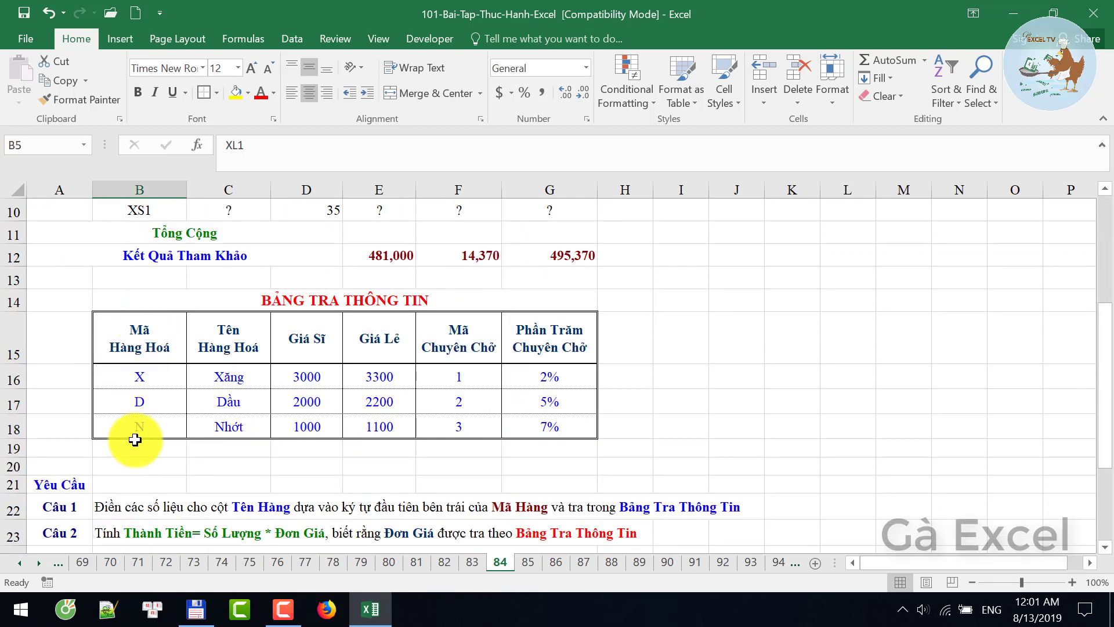
scroll(139, 429, up, 3)
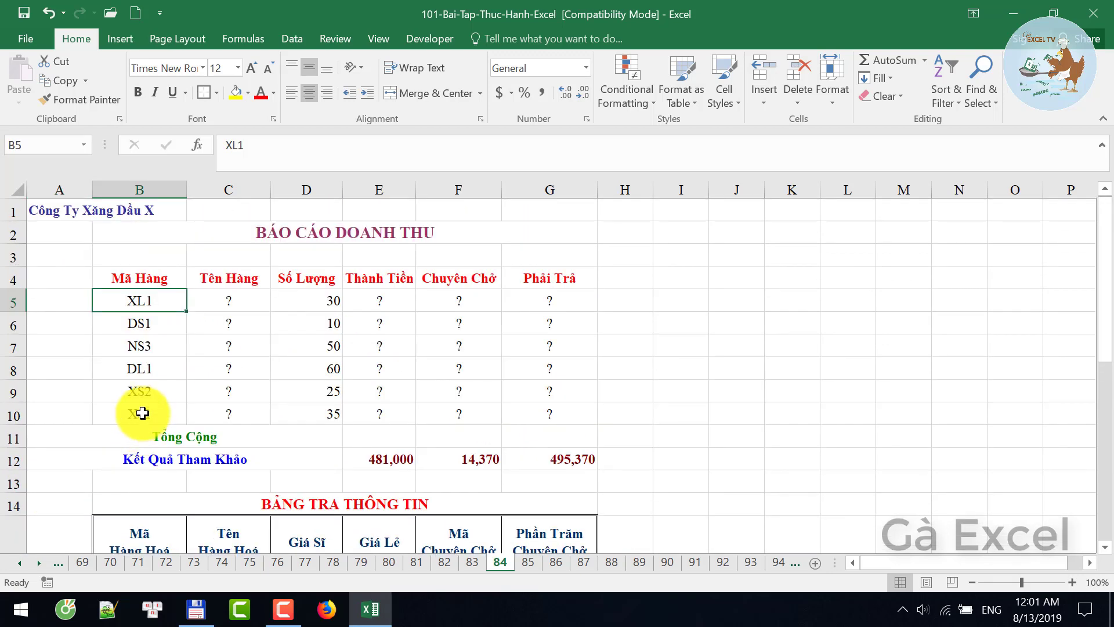
Inspect code XL1 in B5 without changing it, and look over the lookup table below.
double_click(136, 300)
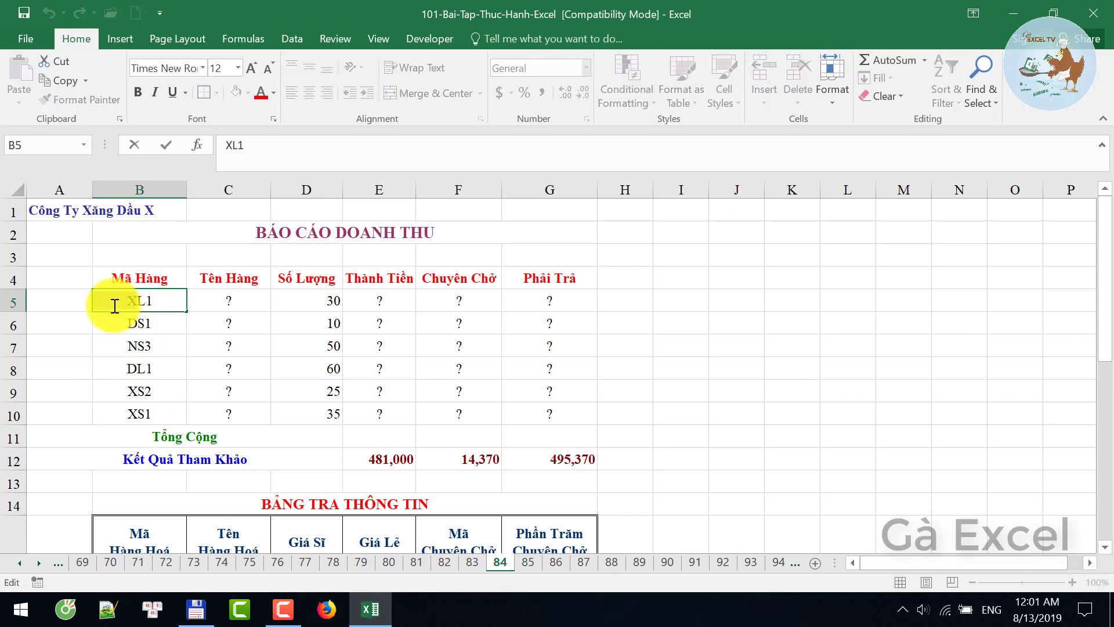
double_click(127, 306)
key(Escape)
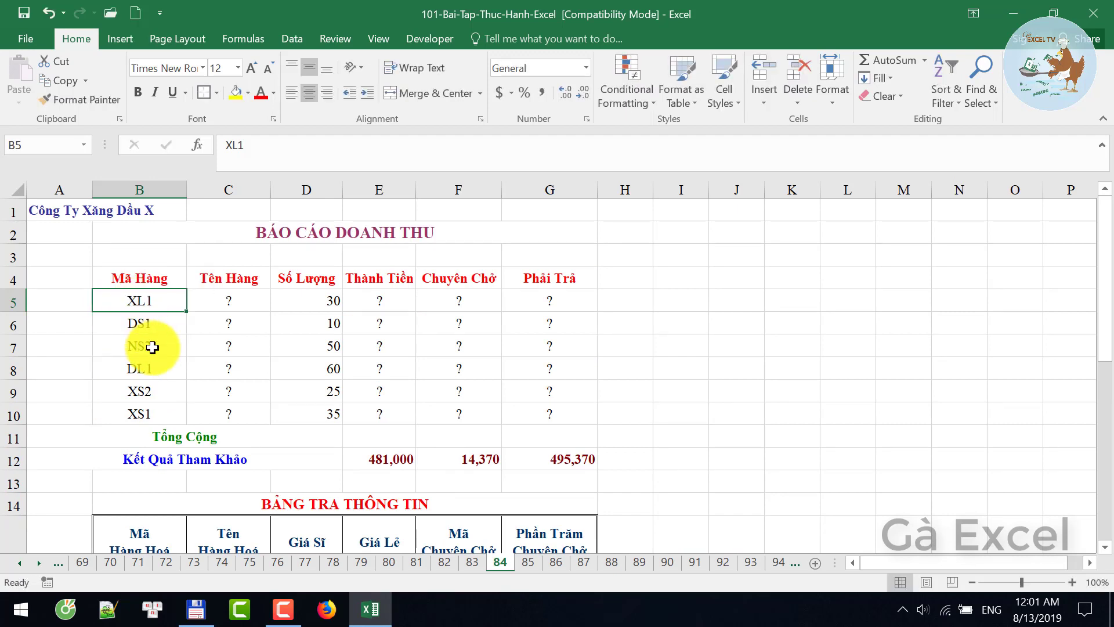
scroll(135, 392, down, 1)
scroll(134, 392, down, 2)
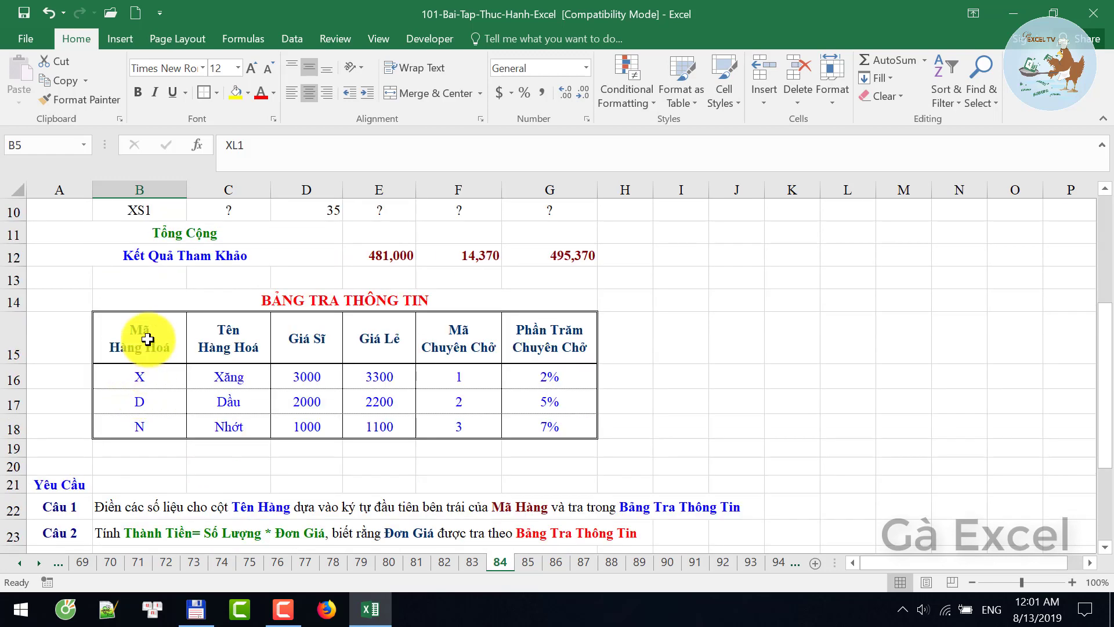
drag(145, 336, 159, 419)
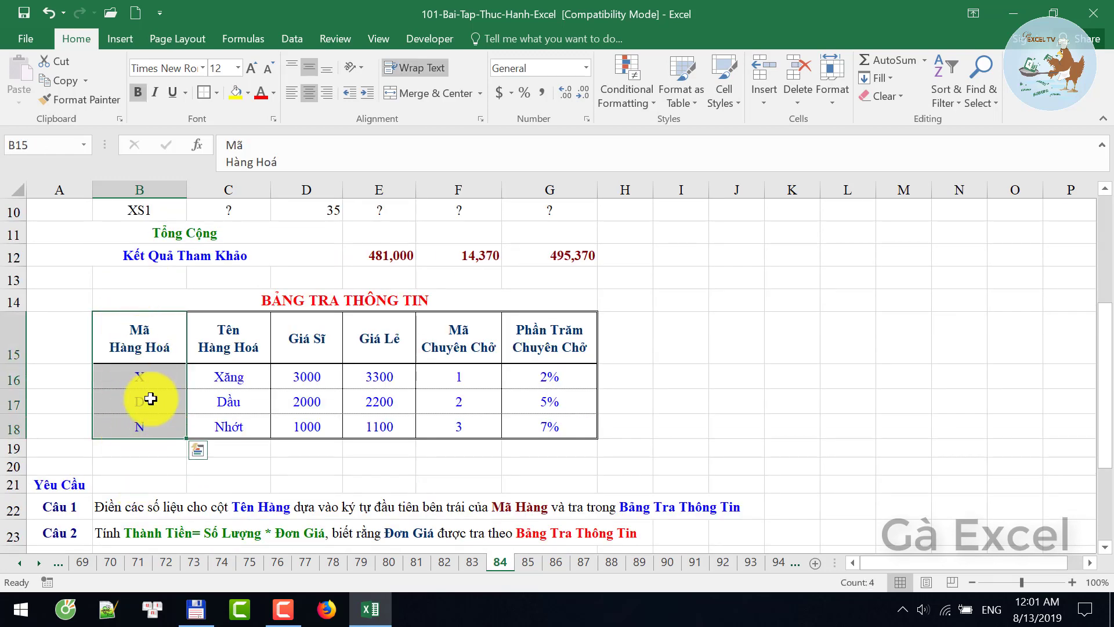
scroll(151, 398, up, 3)
In C5 begin =VLOOKUP(LEFT(B5,1), using the code's first letter as lookup value.
click(205, 297)
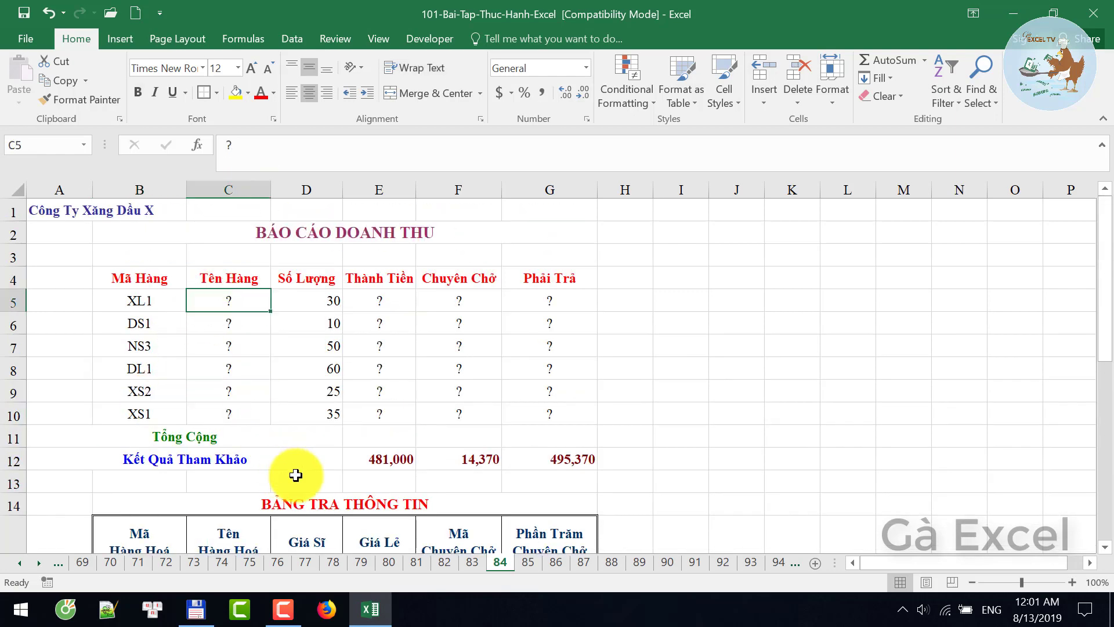
text(=vl)
key(Tab)
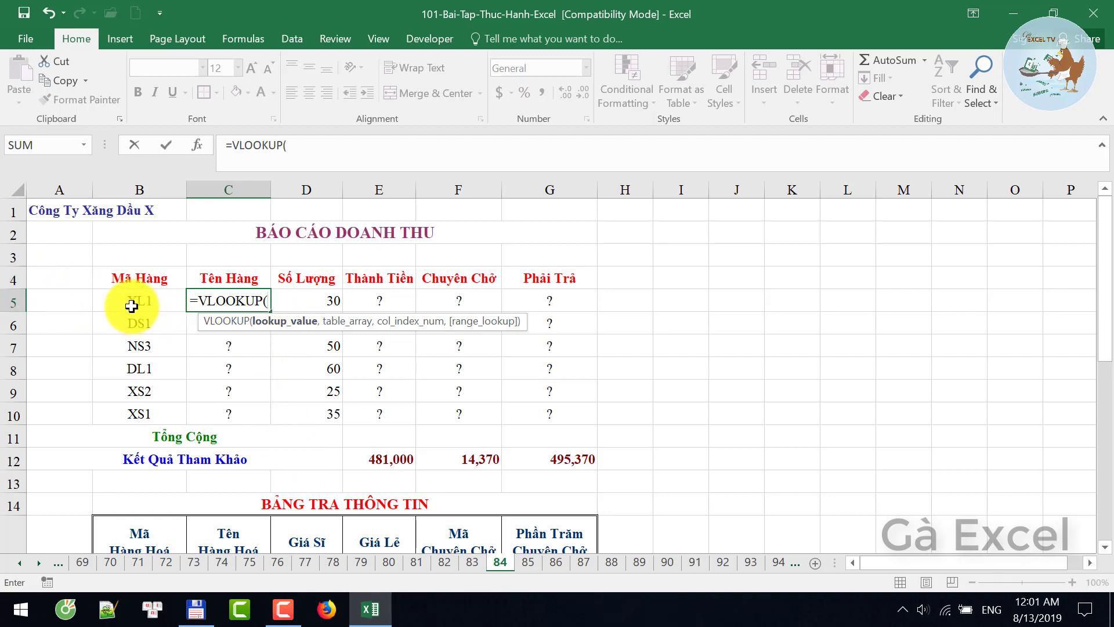
text(l)
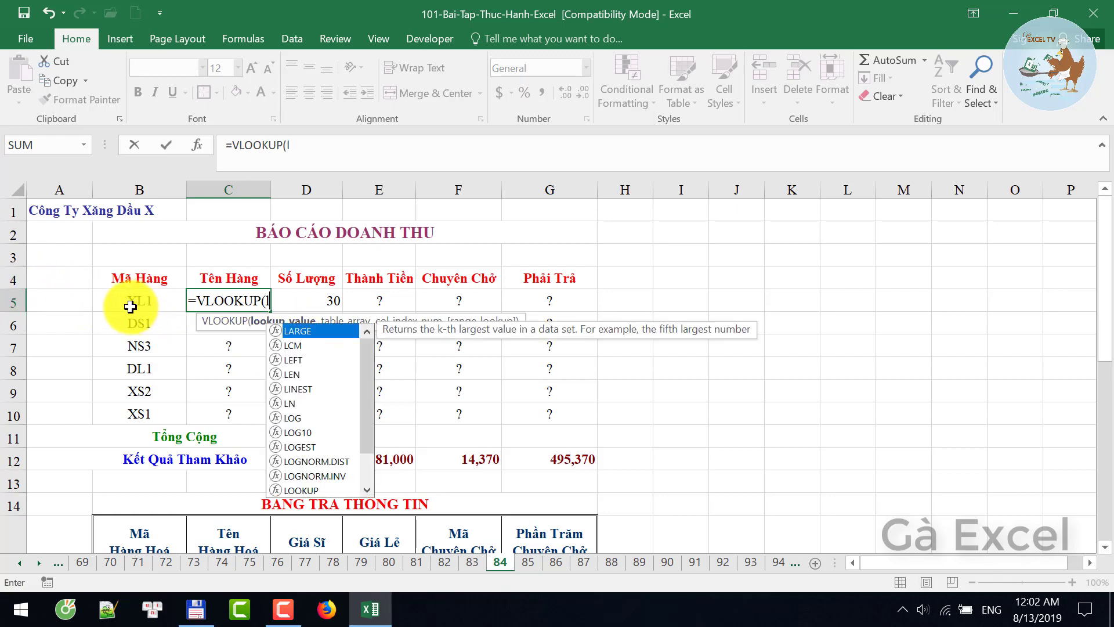
text(e)
key(Tab)
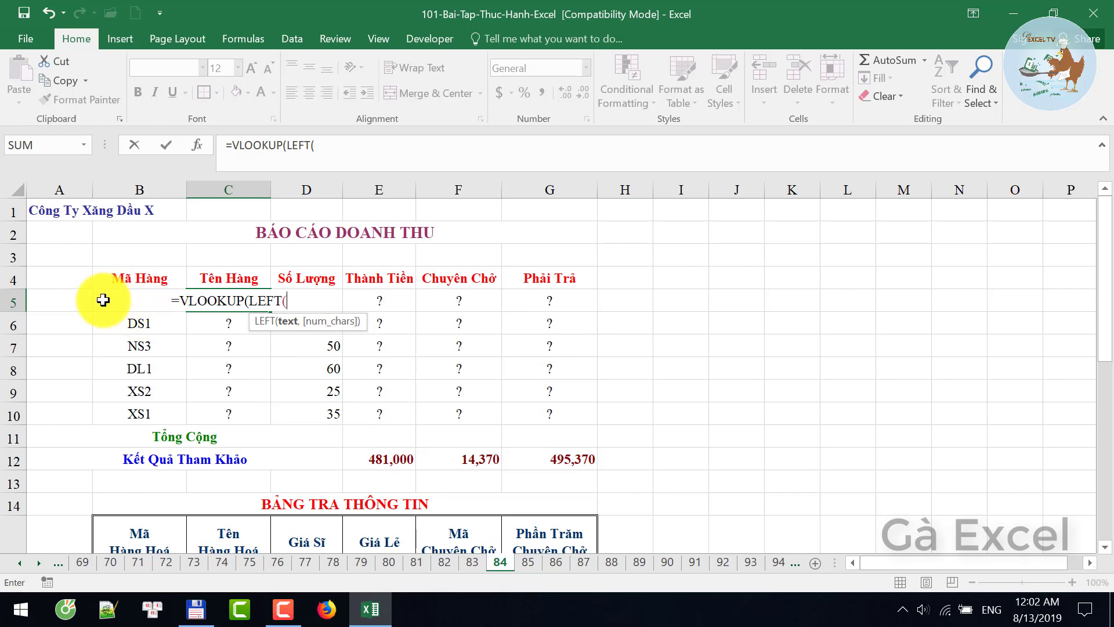
click(103, 300)
text(,1)
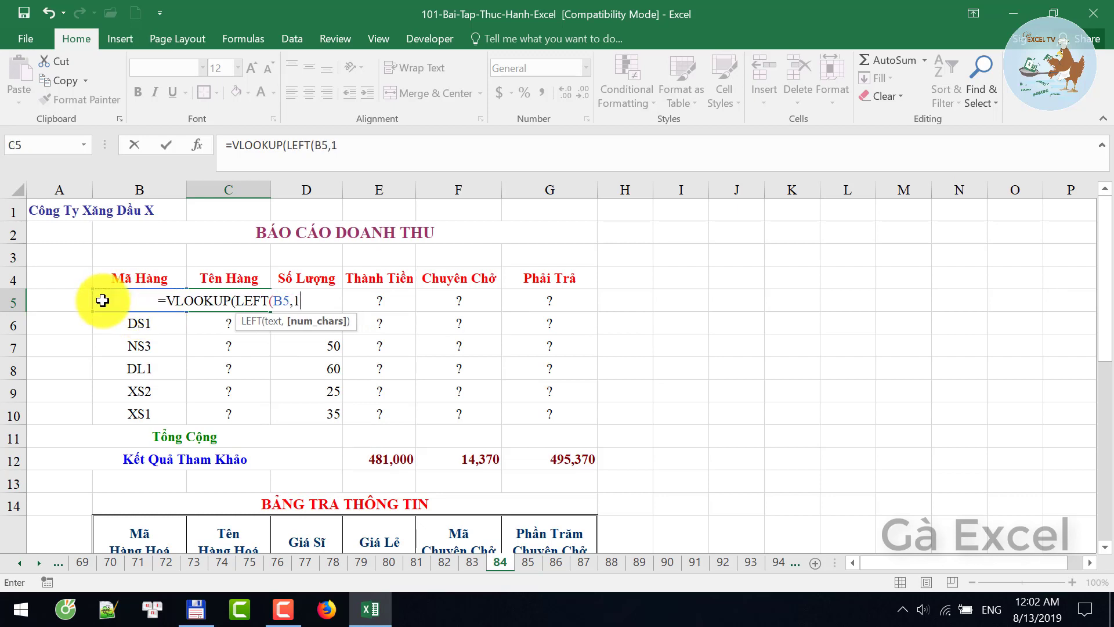
text())
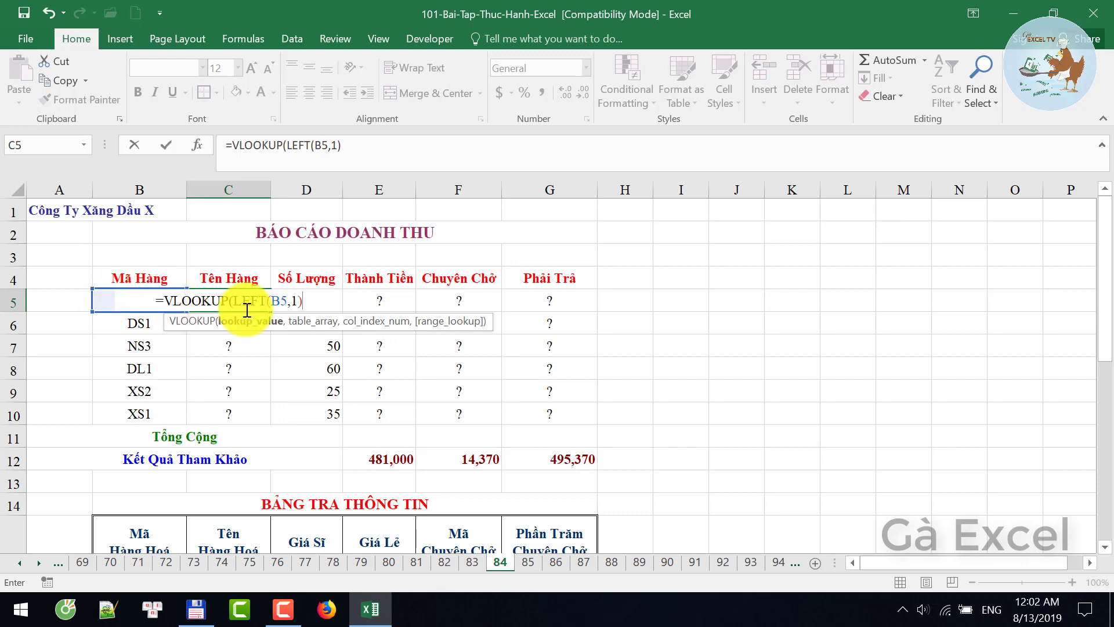
text(,)
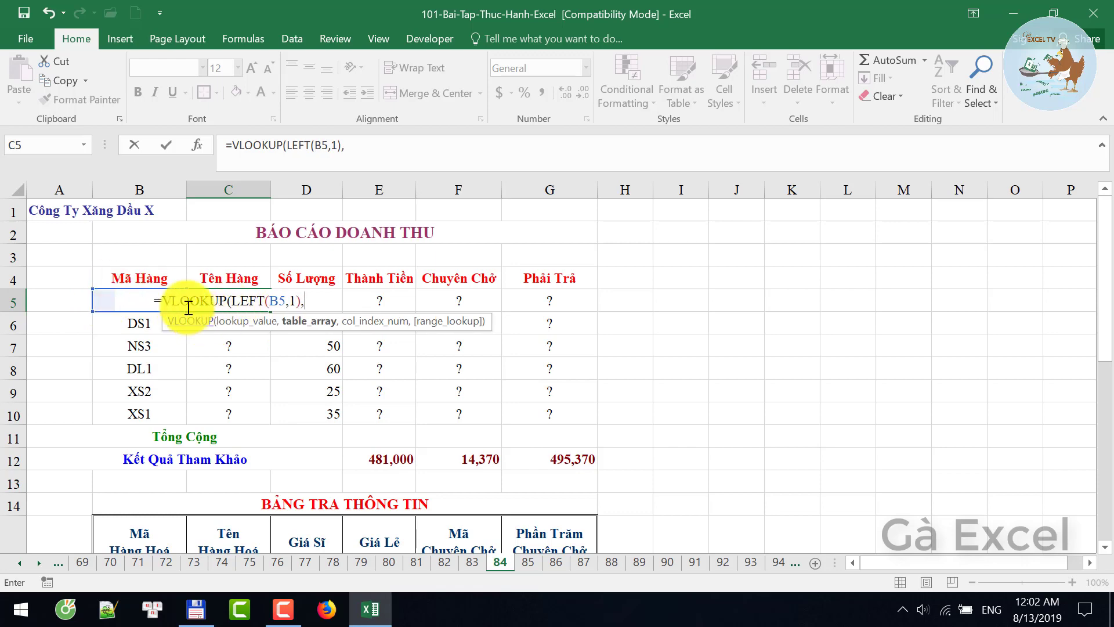
Complete C5's lookup with absolute range $B$15:$G$18, column 2 and FALSE.
scroll(323, 439, down, 2)
scroll(323, 439, down, 1)
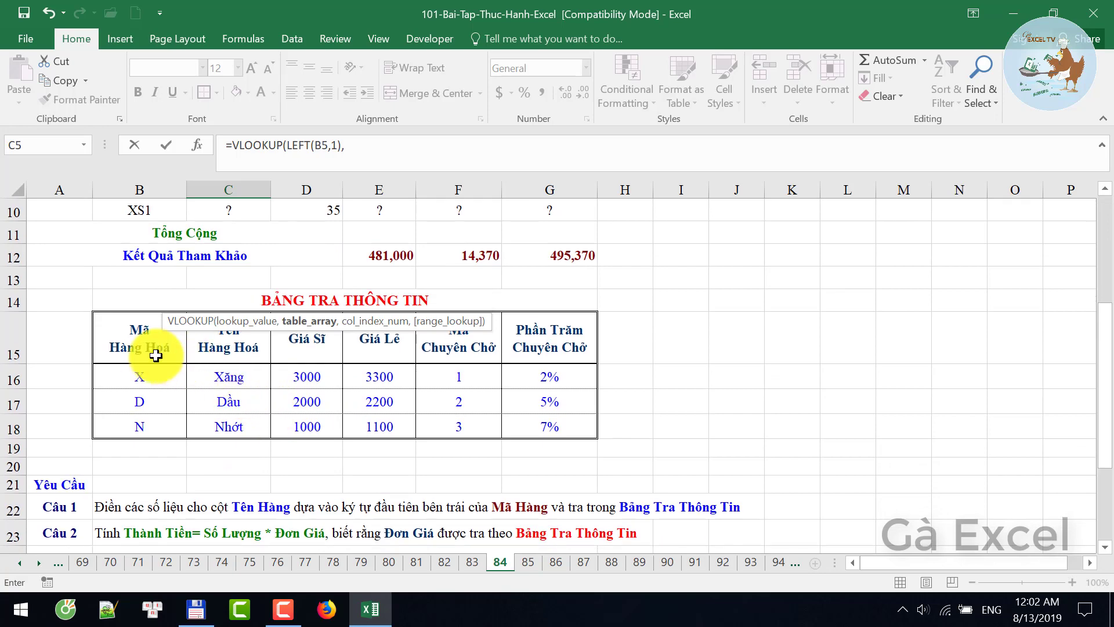
drag(137, 348, 538, 436)
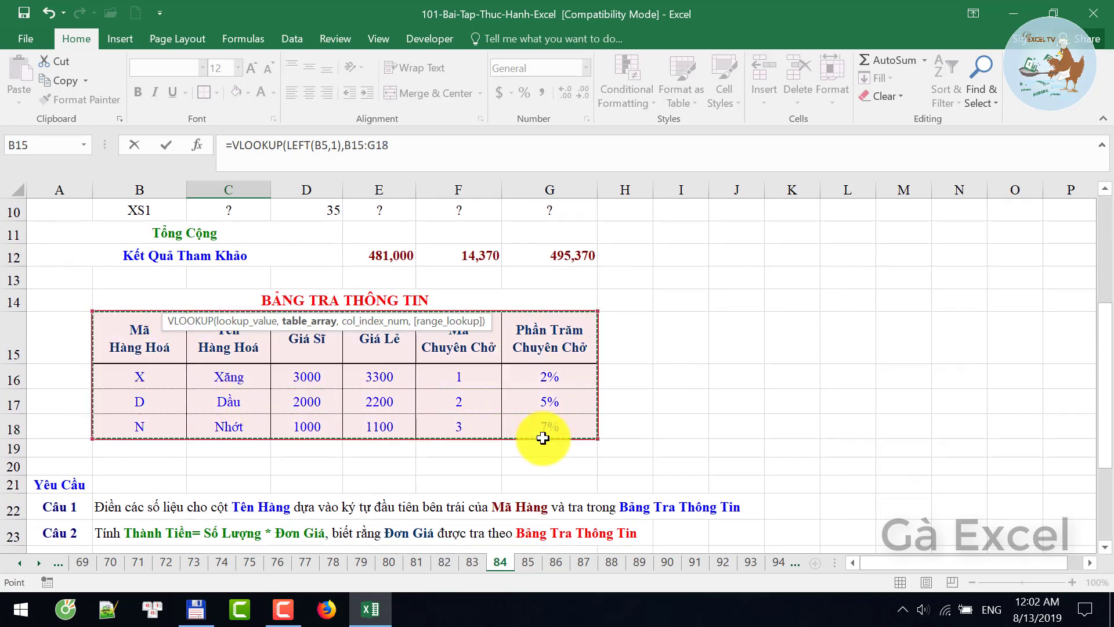
key(F4)
scroll(540, 438, up, 3)
text($G$18,)
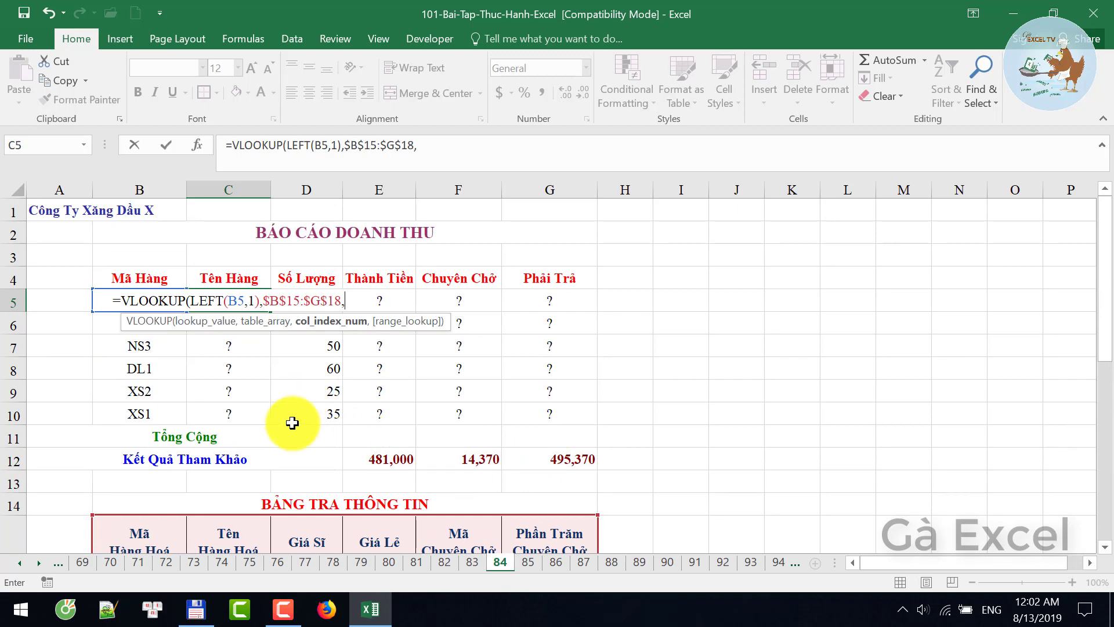
text(2)
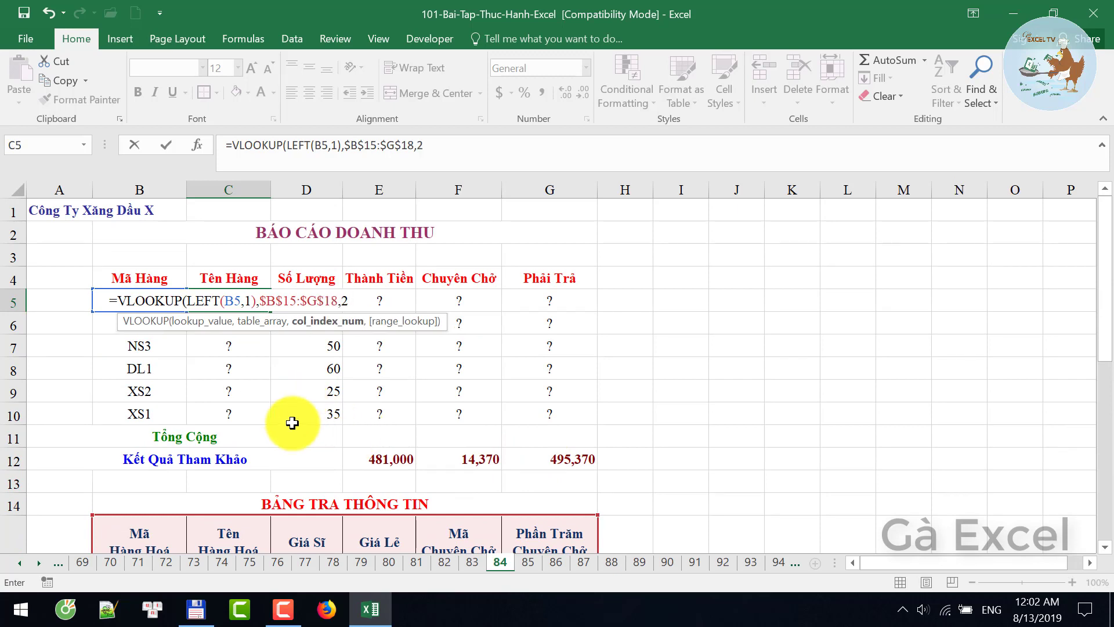
text(,)
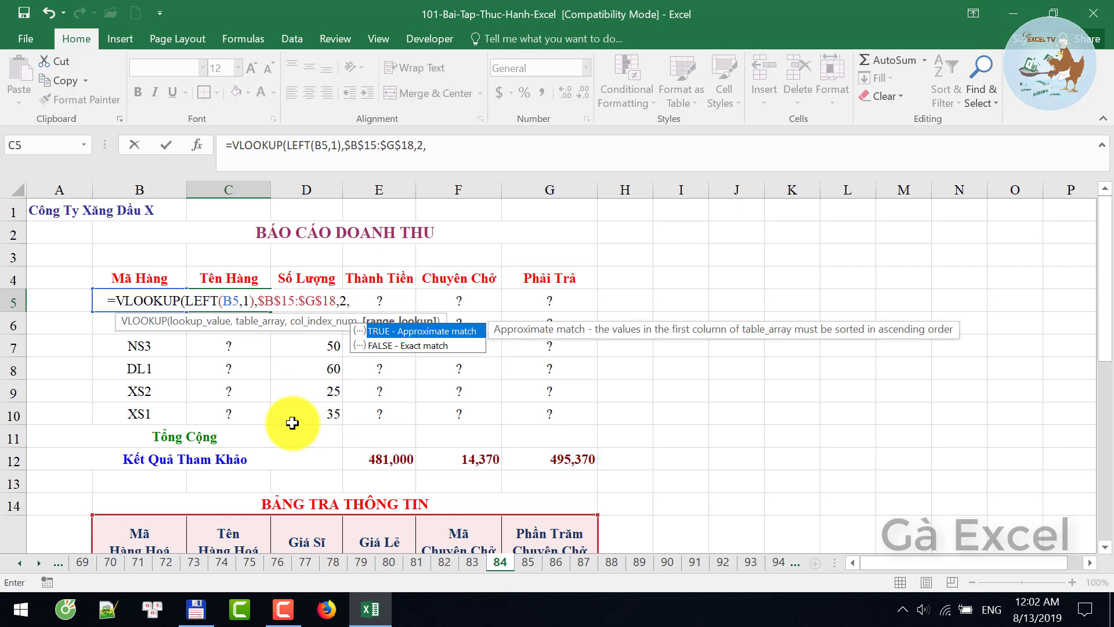
text(false)
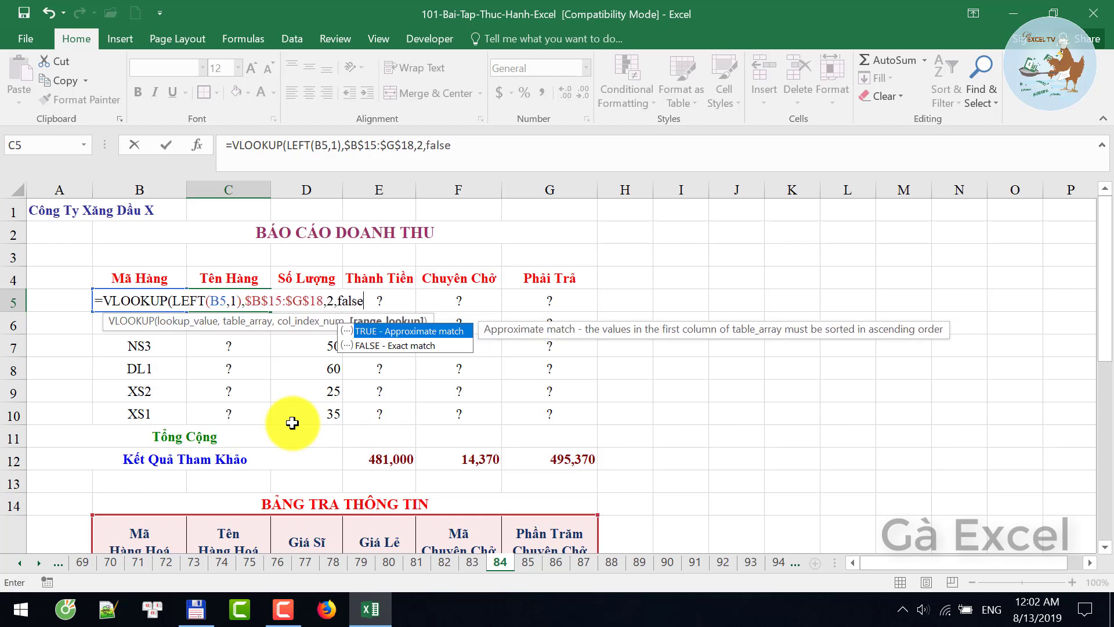
text())
key(Return)
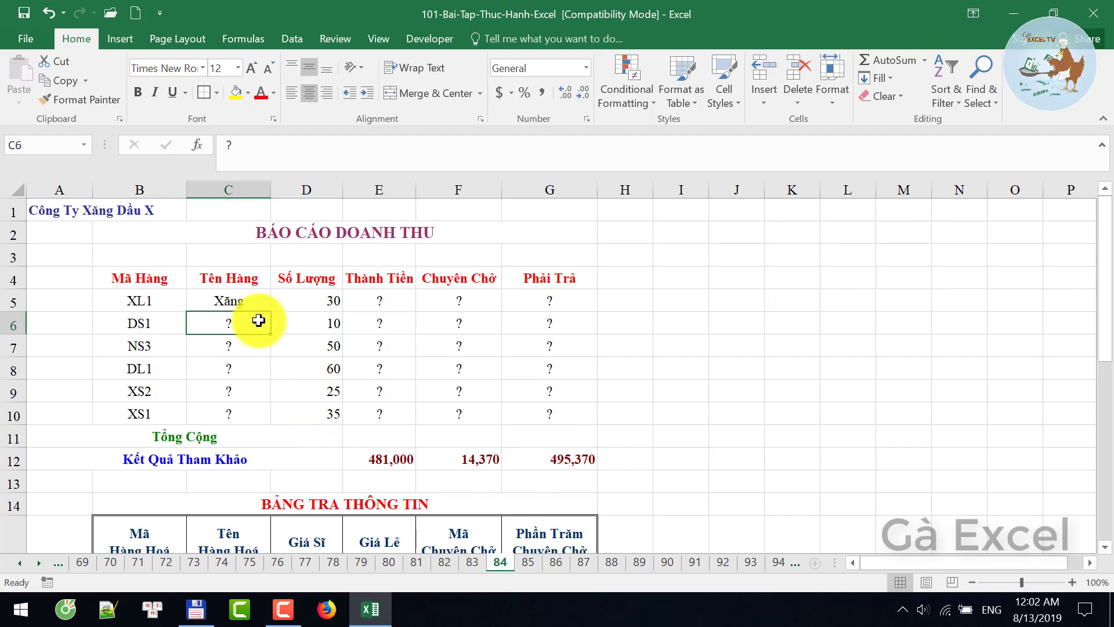
Fill the C5 formula down to C10, giving Xăng, Dầu, Nhớt, Dầu, Xăng, Xăng.
click(225, 303)
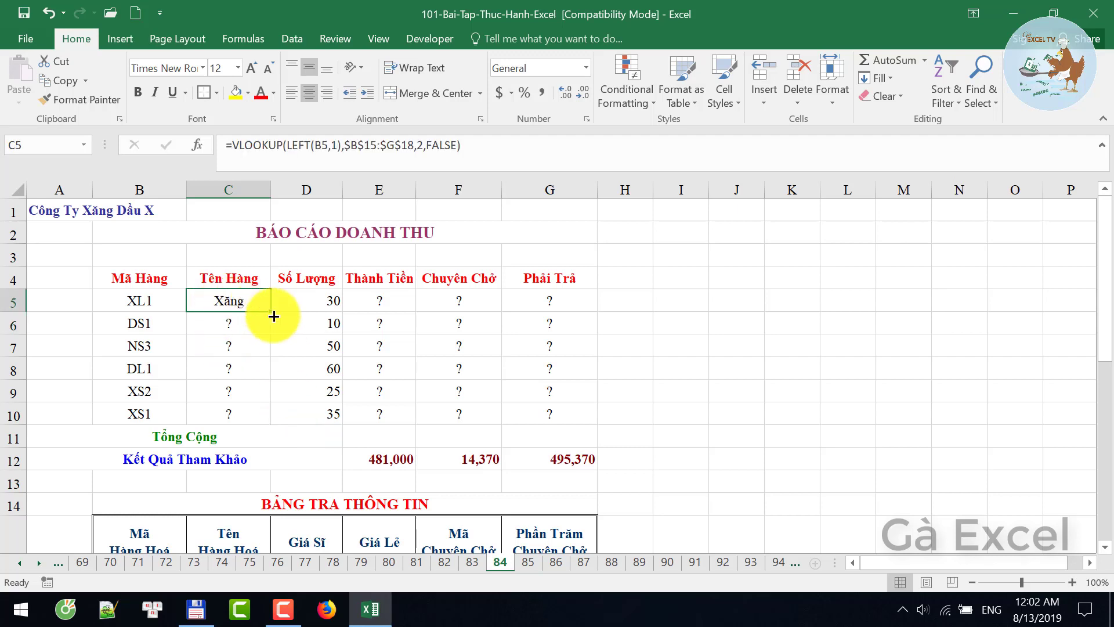
drag(271, 312, 279, 423)
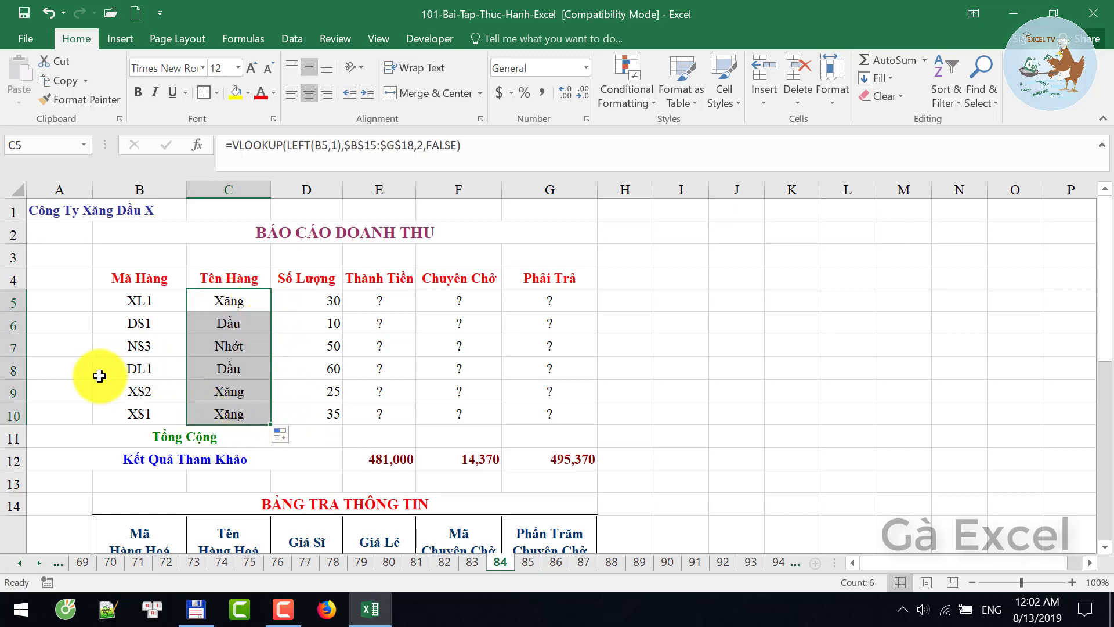
click(167, 371)
click(139, 344)
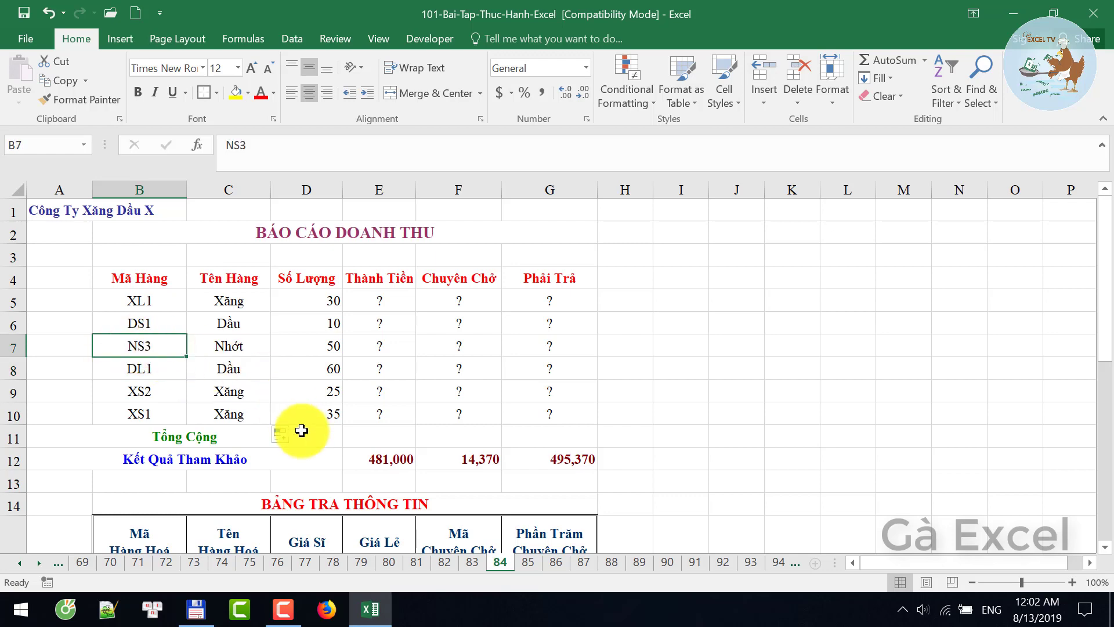
scroll(299, 428, down, 5)
scroll(301, 430, down, 1)
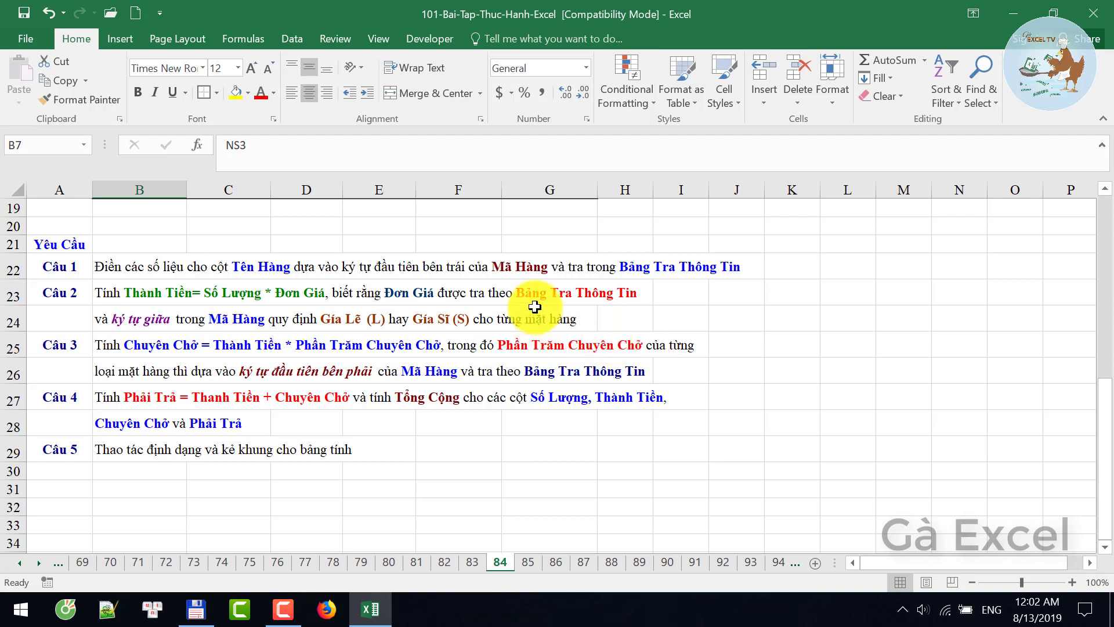
scroll(135, 335, down, 1)
scroll(135, 335, down, 2)
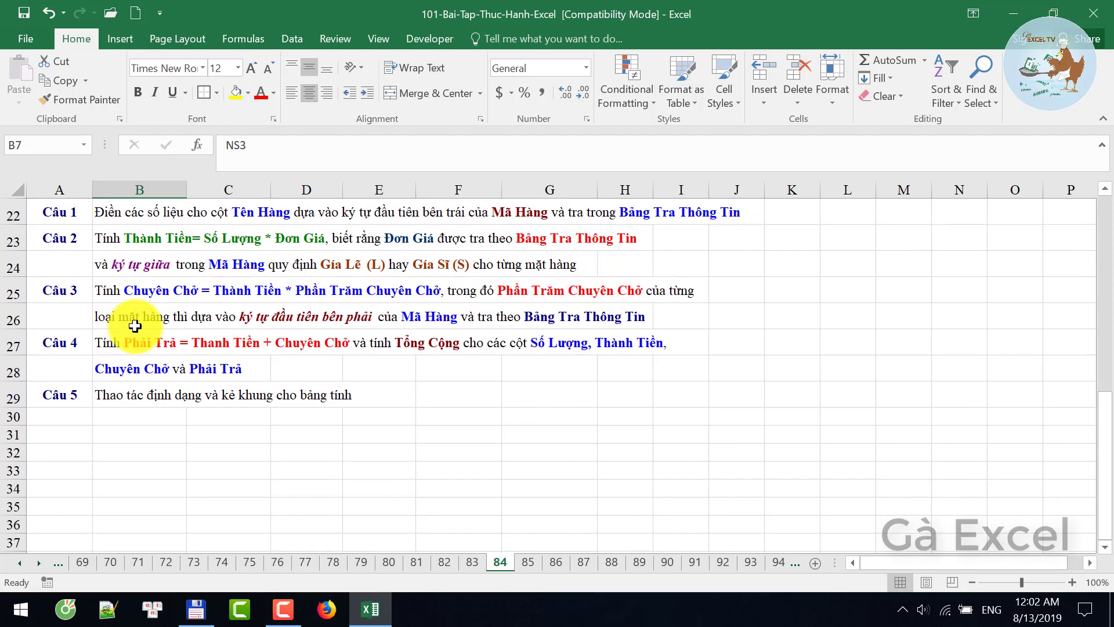
scroll(135, 326, up, 3)
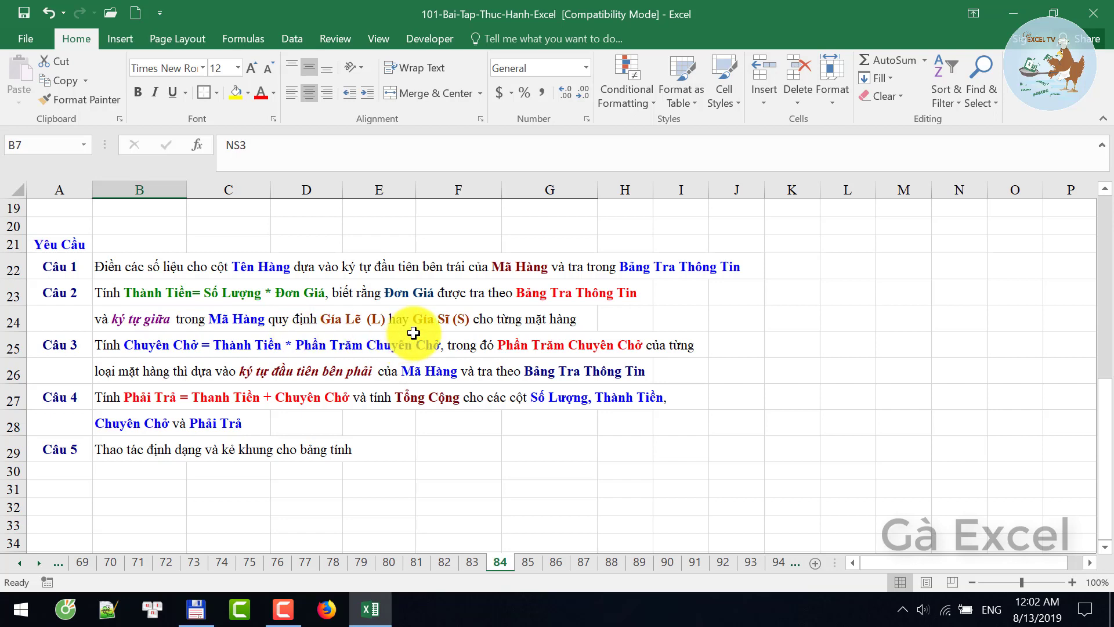
scroll(413, 333, up, 1)
scroll(413, 332, up, 2)
scroll(413, 333, up, 2)
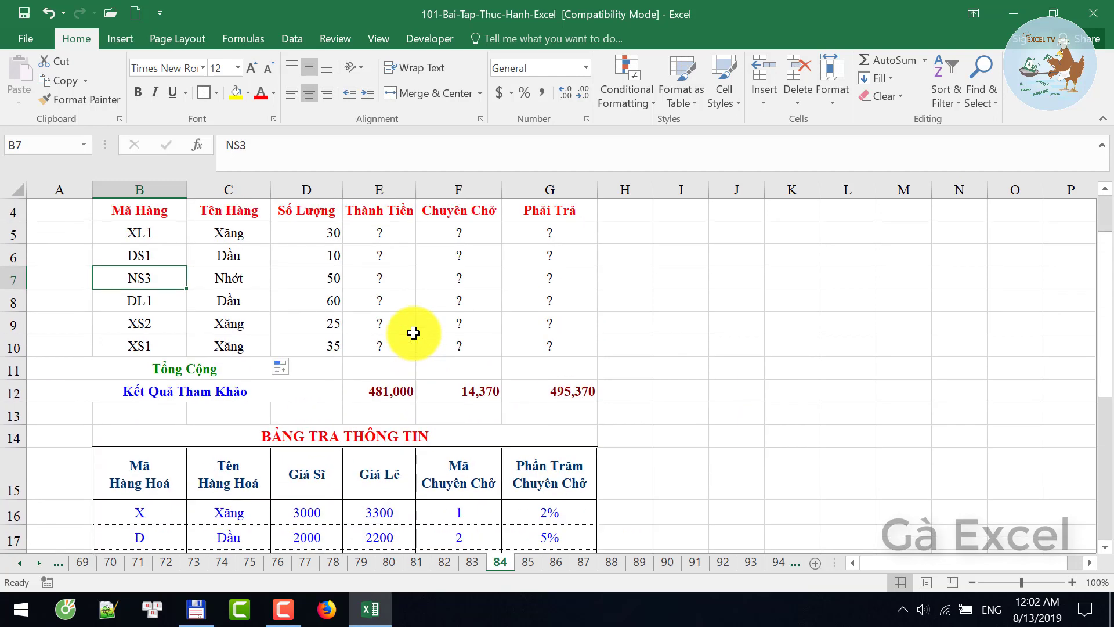
scroll(299, 306, up, 1)
click(302, 298)
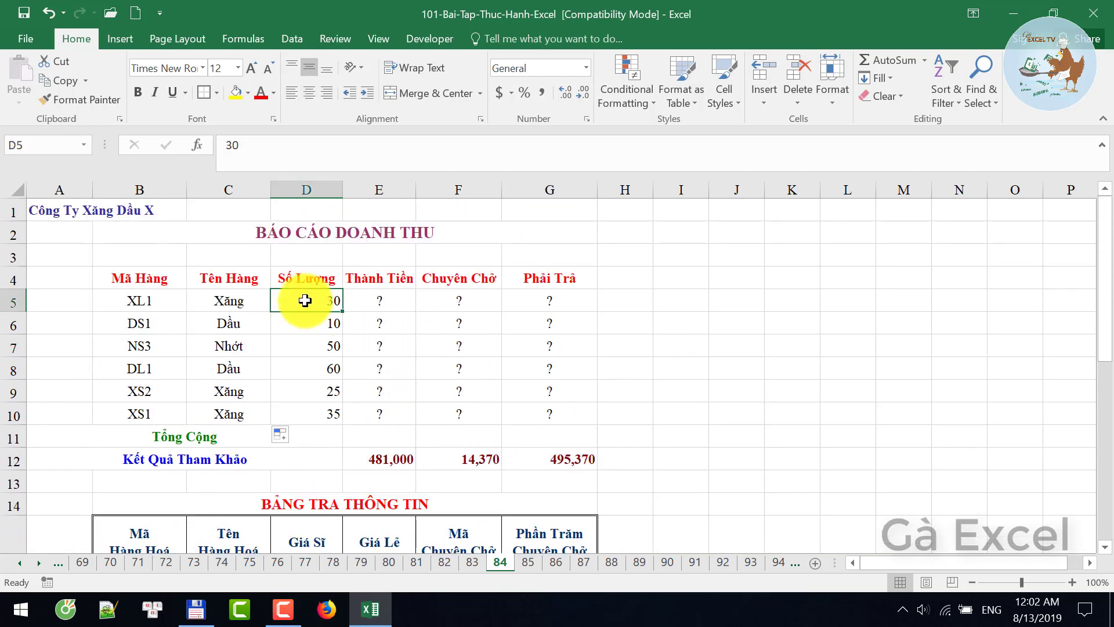
scroll(305, 300, down, 1)
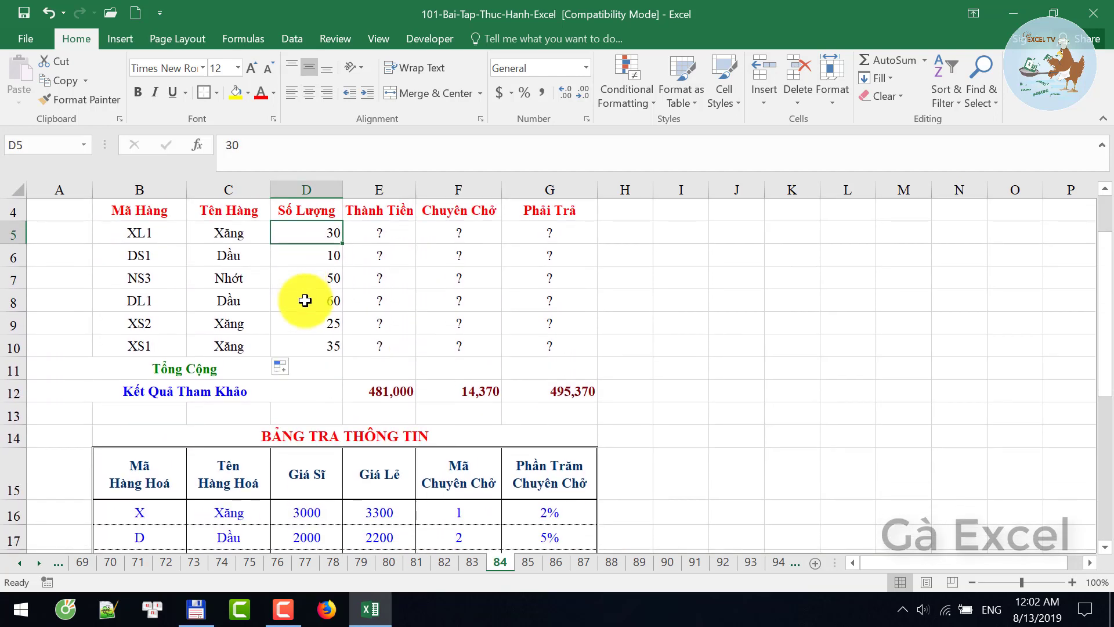
scroll(304, 300, up, 1)
scroll(302, 301, down, 1)
scroll(290, 296, down, 2)
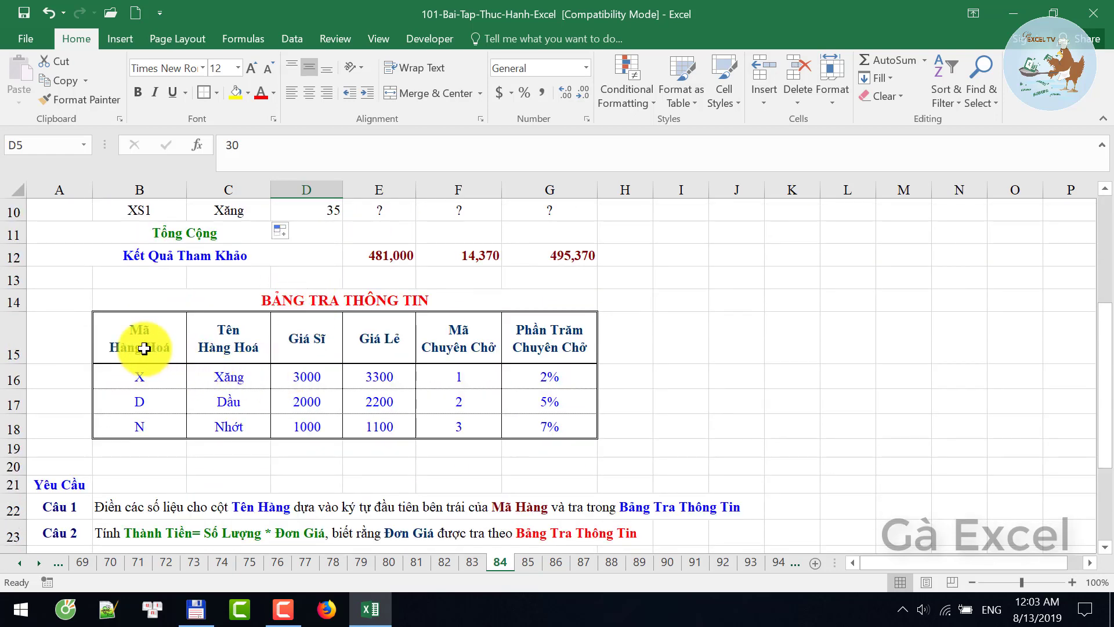
click(298, 362)
drag(298, 361, 303, 422)
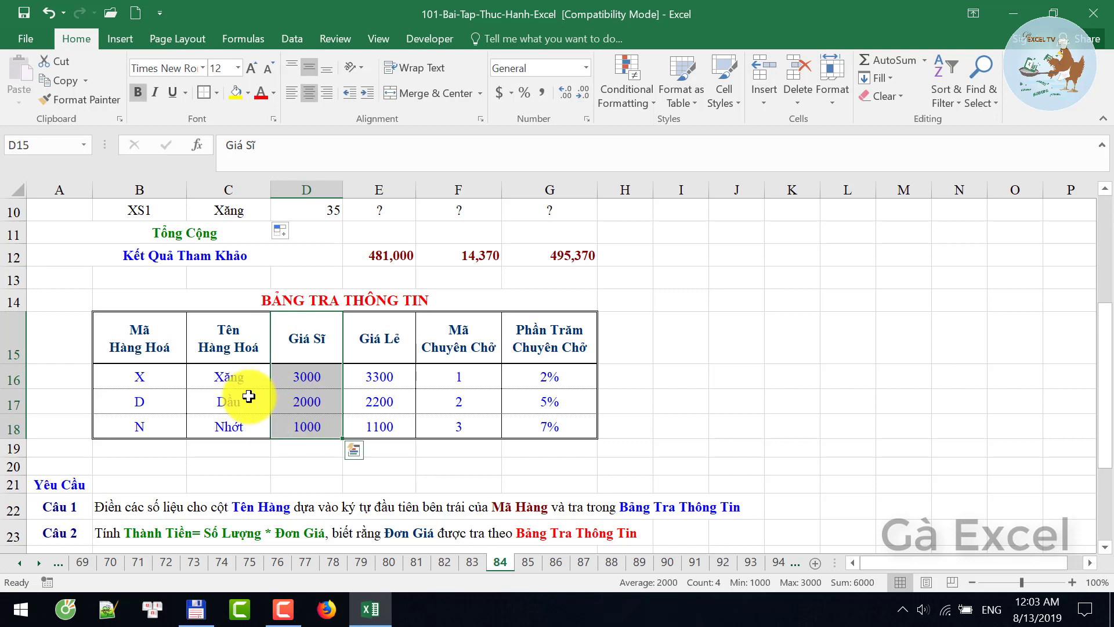
scroll(238, 377, up, 3)
click(221, 301)
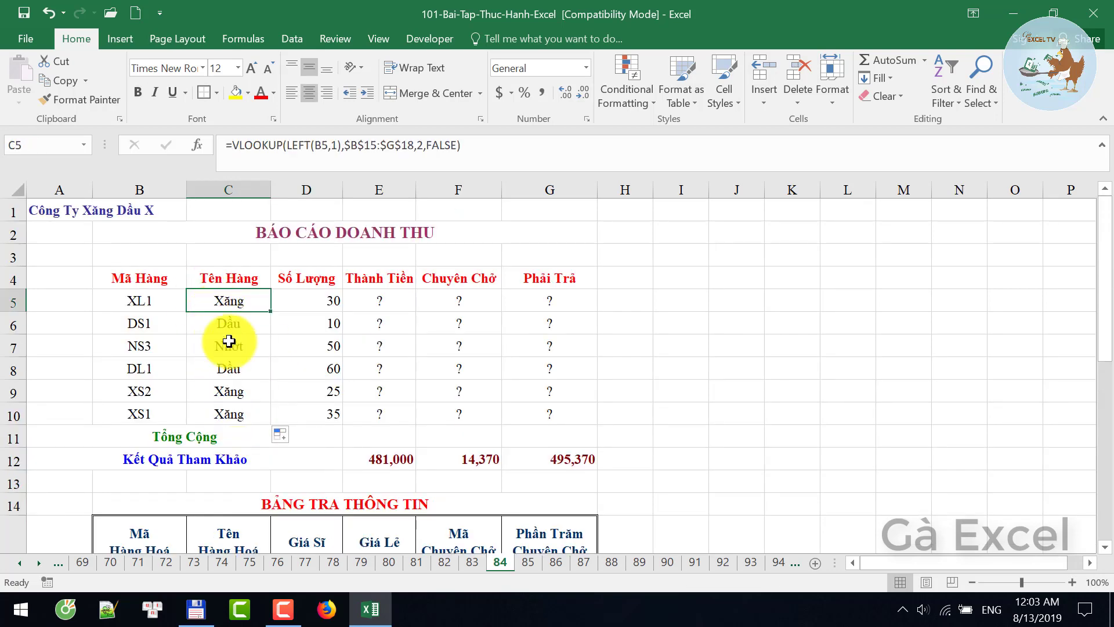
scroll(219, 340, down, 1)
scroll(216, 344, down, 1)
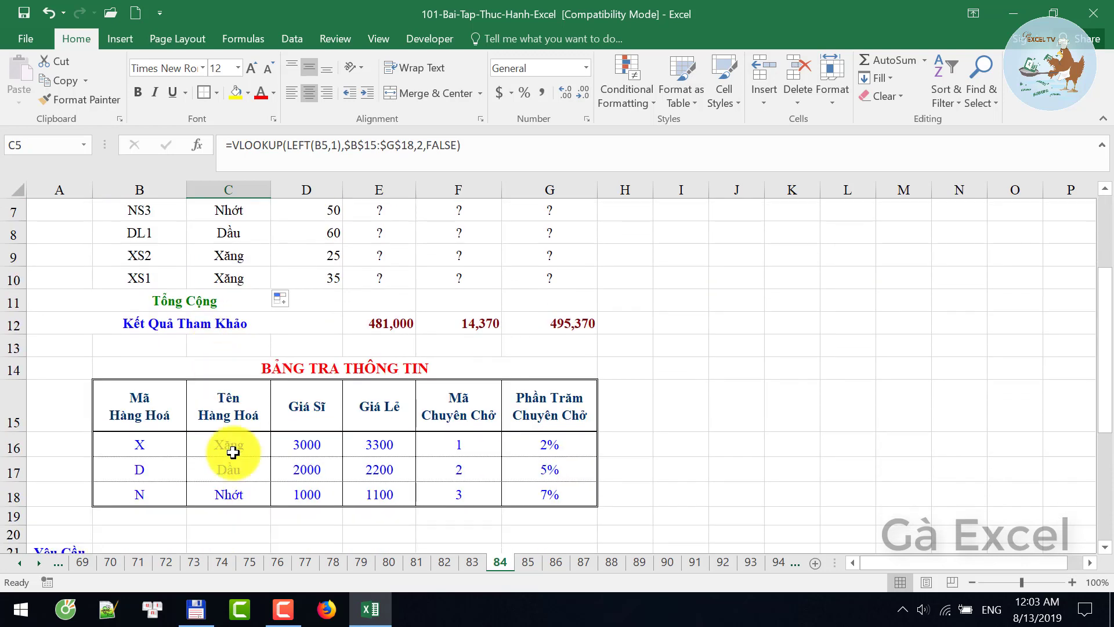
drag(292, 409, 302, 492)
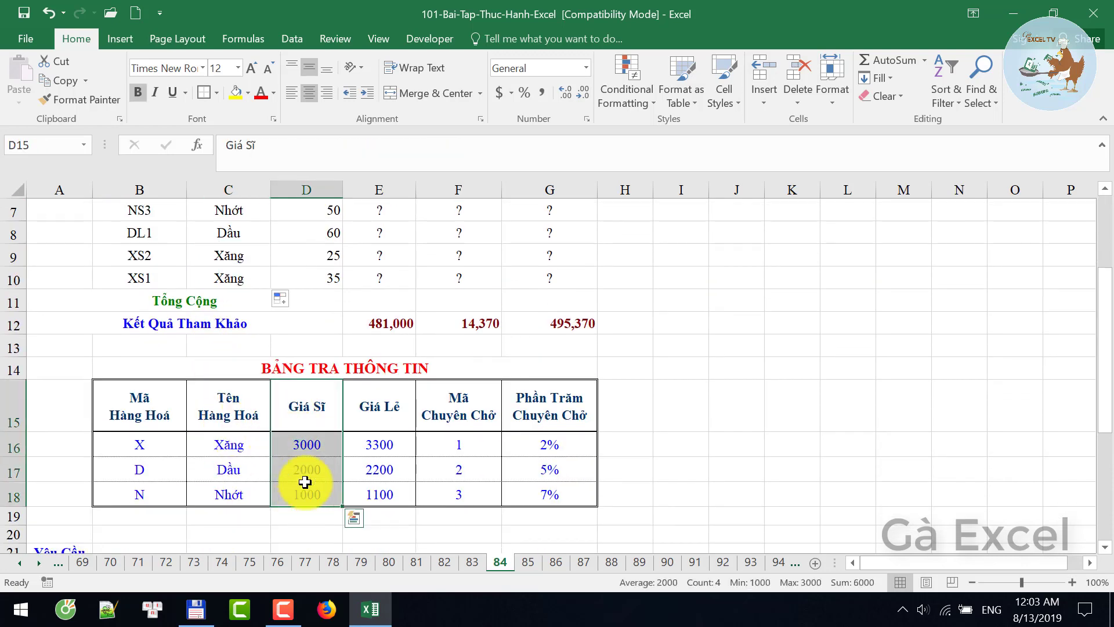
mouse_move(244, 415)
mouse_down()
mouse_move(306, 419)
mouse_move(240, 412)
mouse_up()
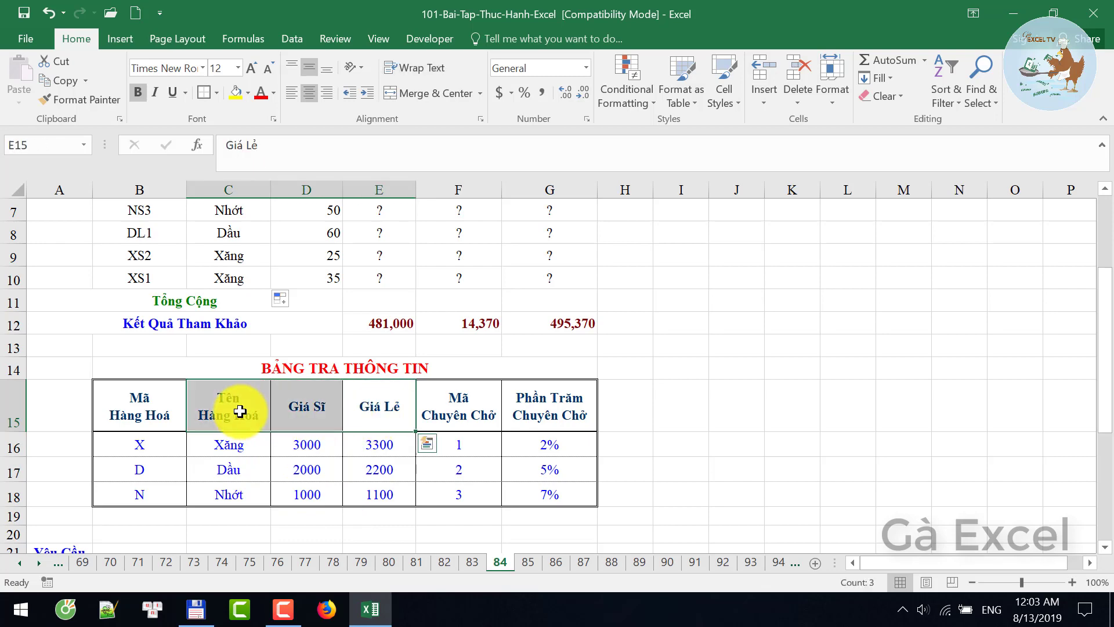
scroll(239, 411, up, 2)
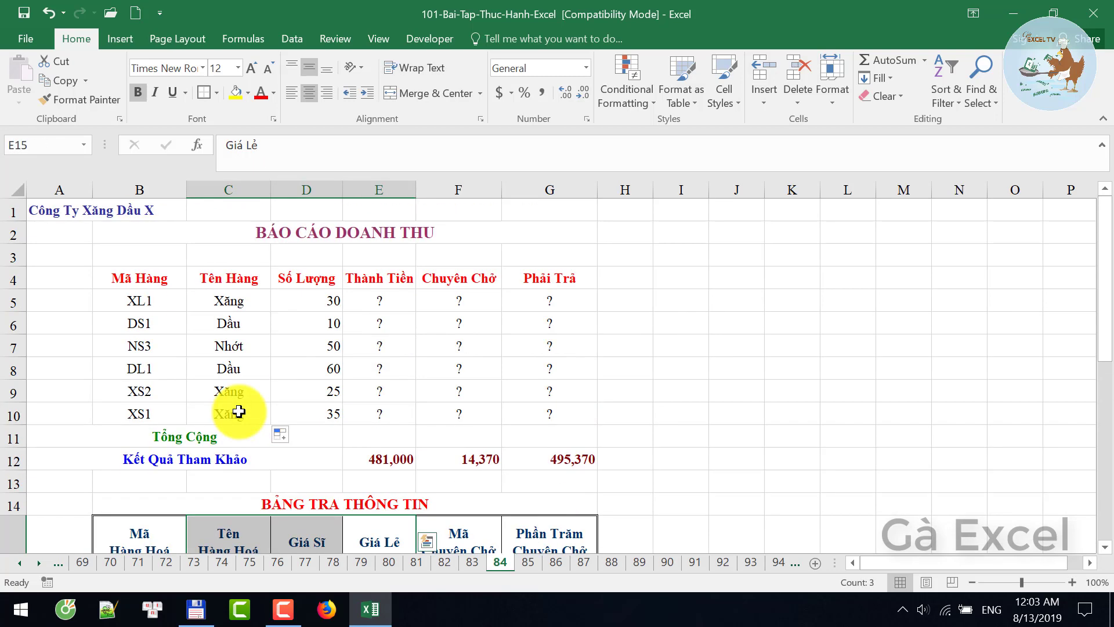
scroll(238, 413, down, 1)
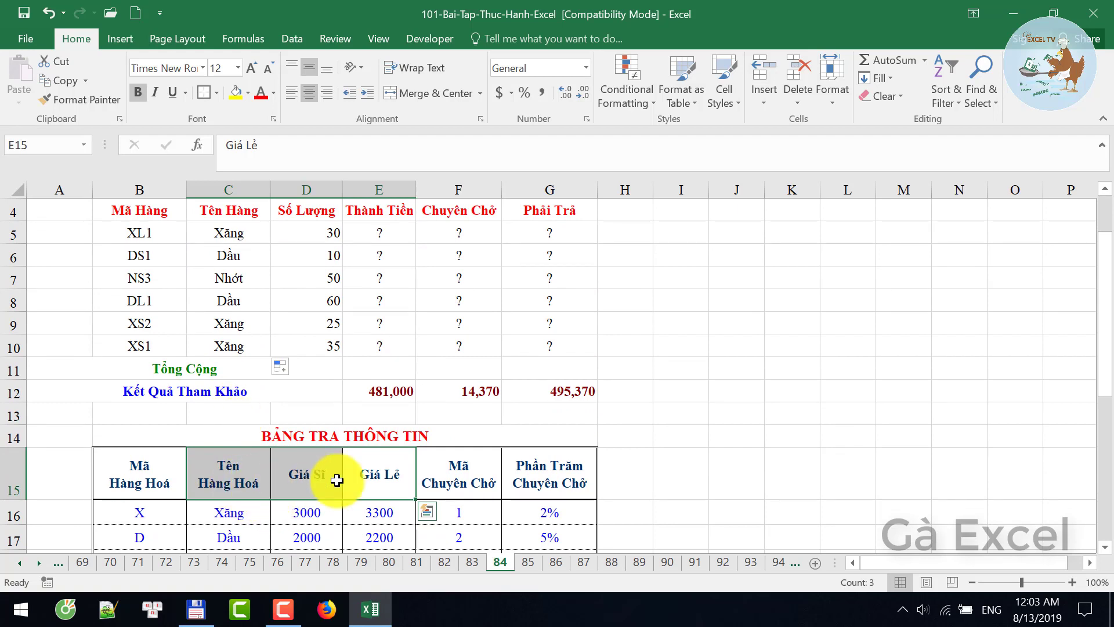
In E5 begin =D5*VLOOKUP(C5, using the product name as lookup value.
click(371, 232)
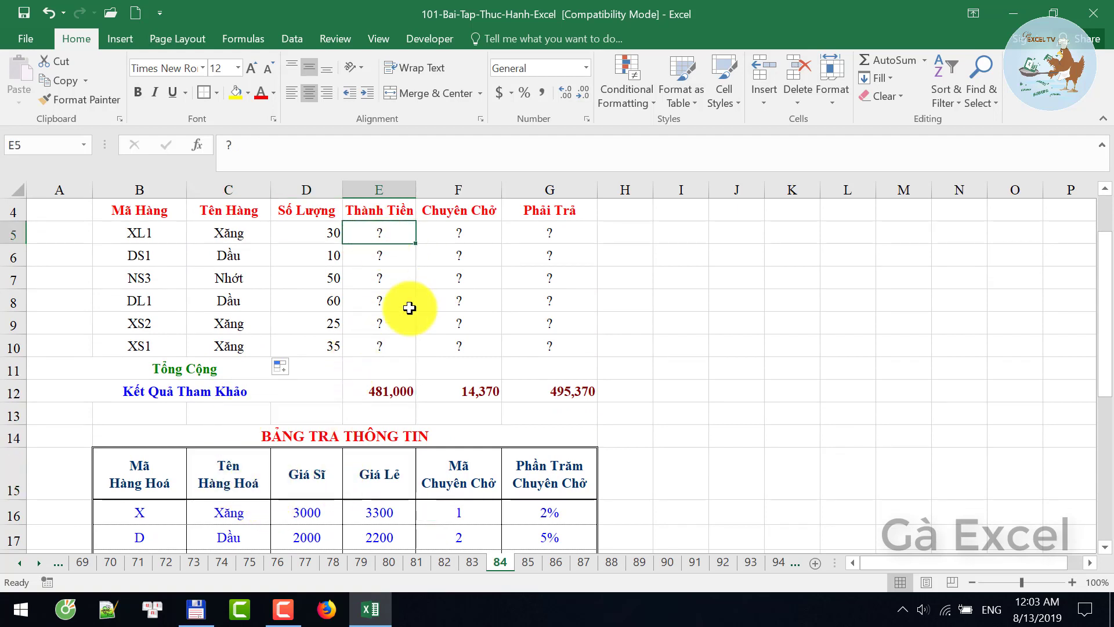
text(=)
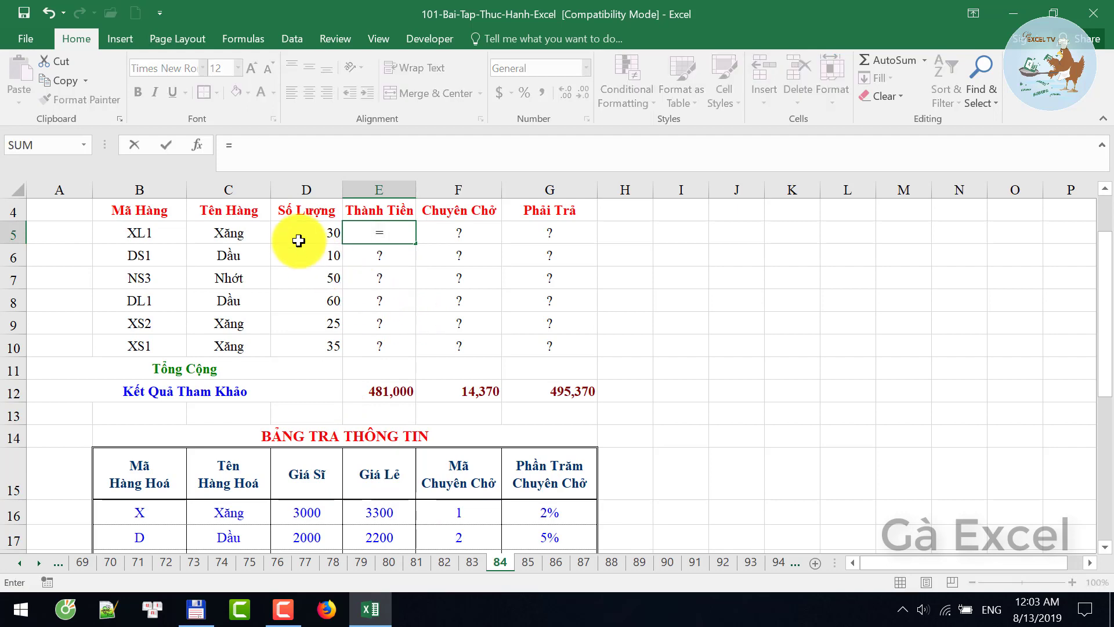
click(297, 232)
text(8)
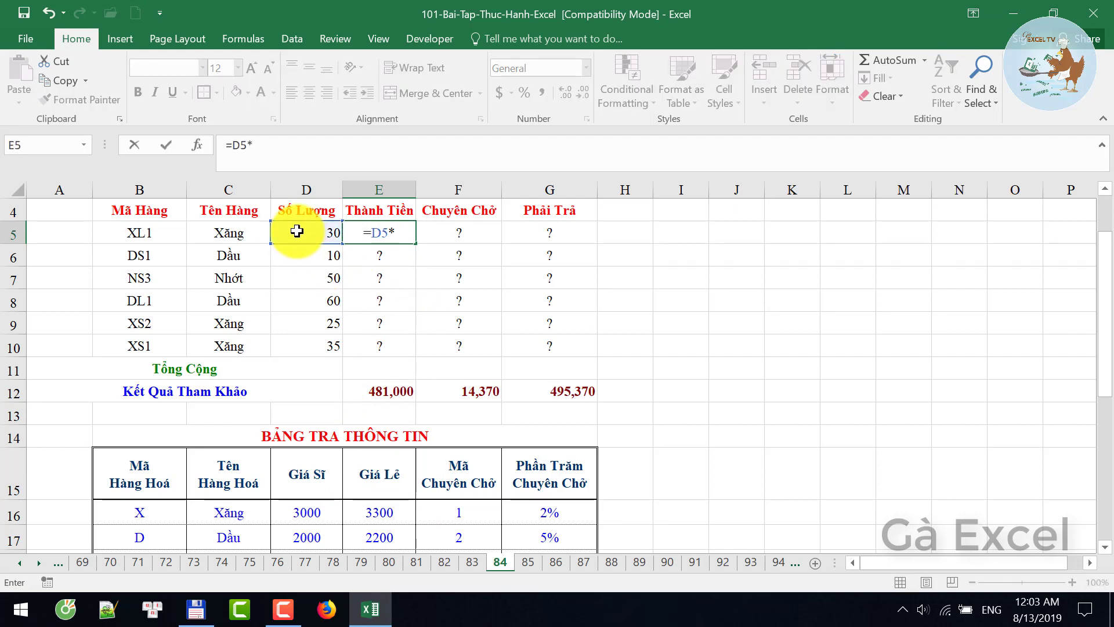
text(vl)
key(Tab)
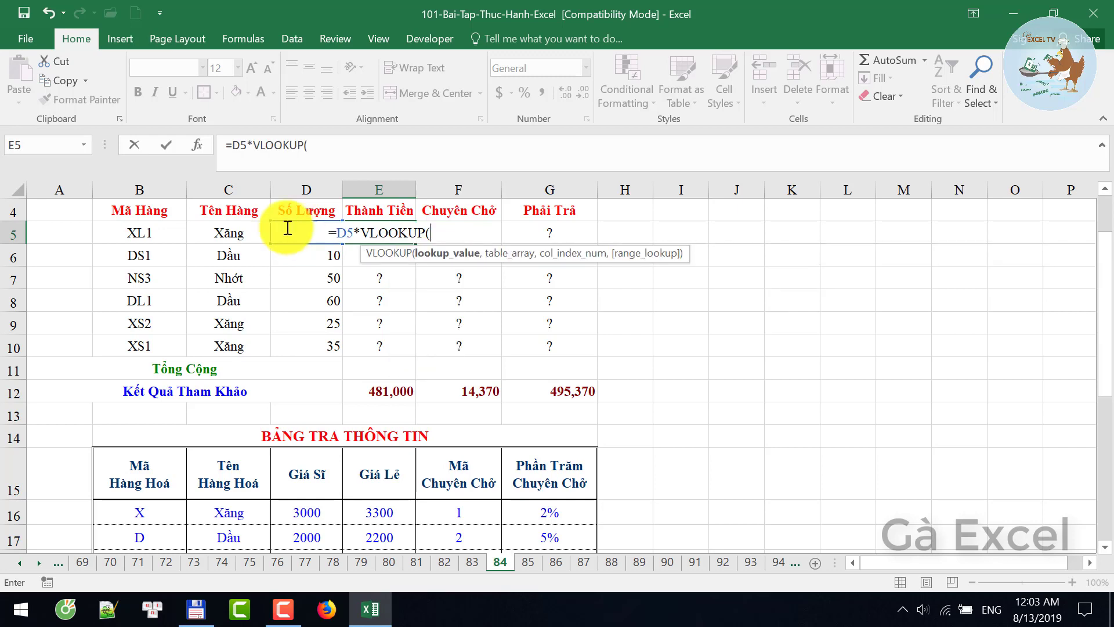
click(231, 236)
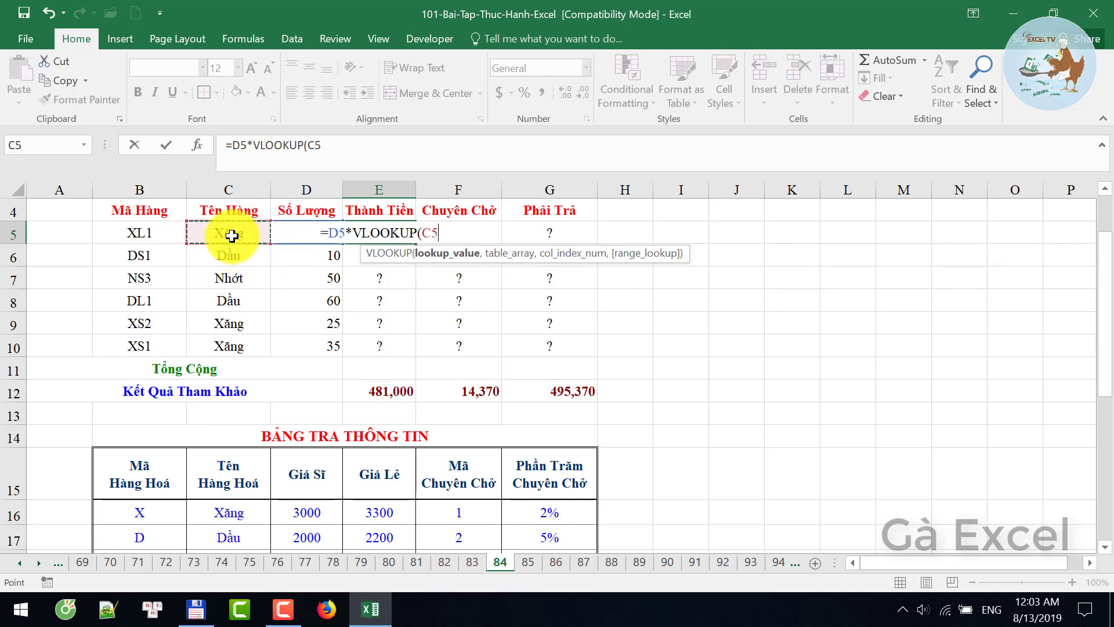
text(,)
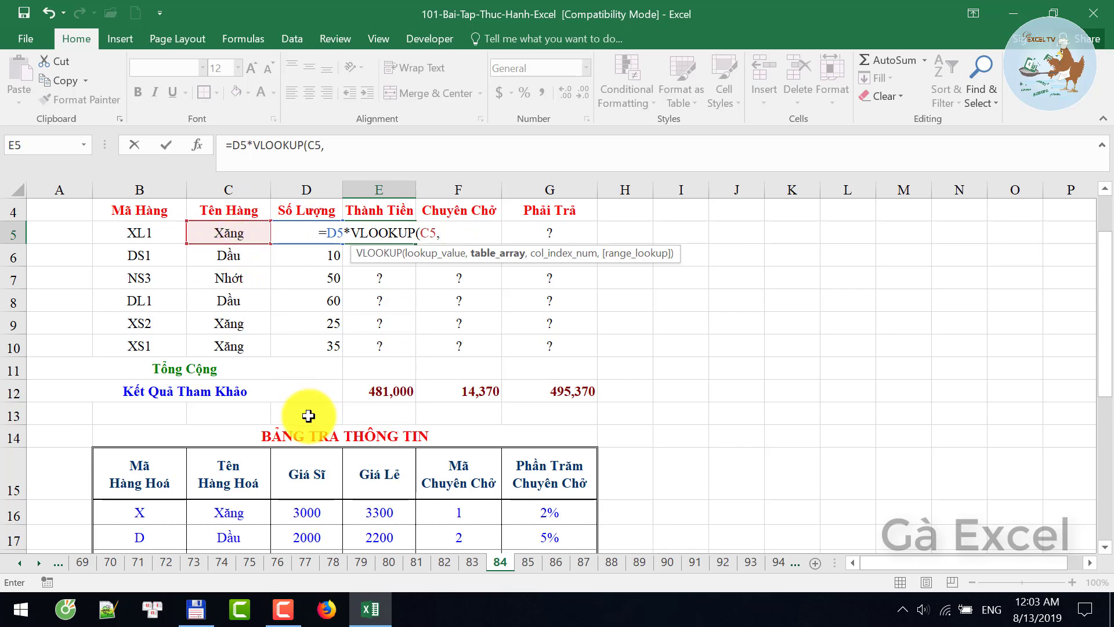
Add the absolute lookup range $B$15:$G$18 and start an IF for the price column.
scroll(301, 444, down, 1)
scroll(208, 301, down, 3)
scroll(208, 301, up, 1)
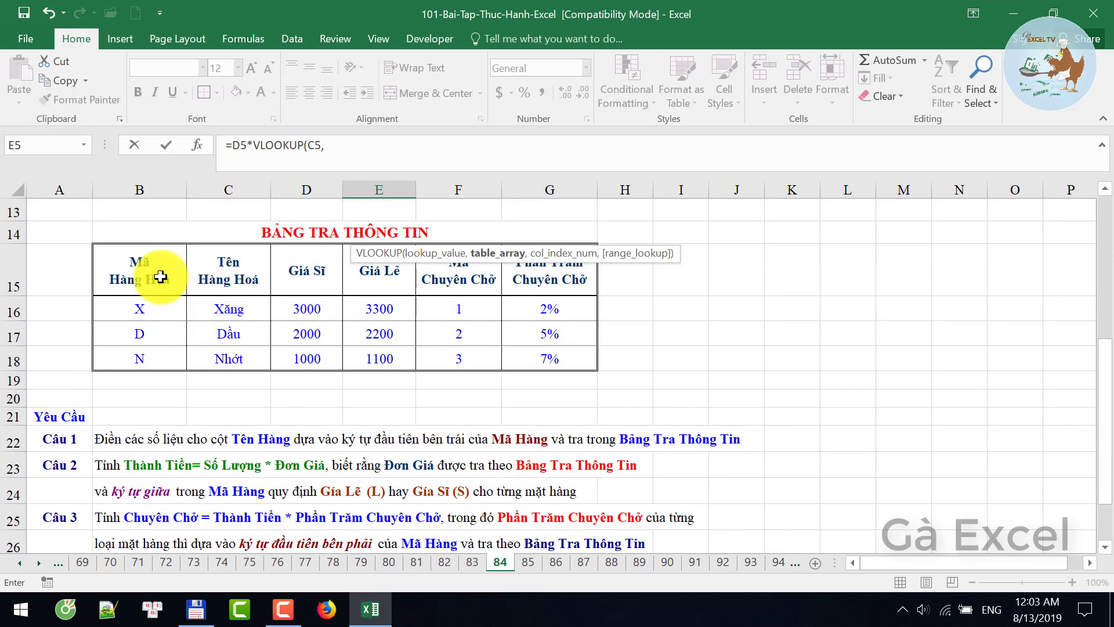
drag(148, 270, 528, 358)
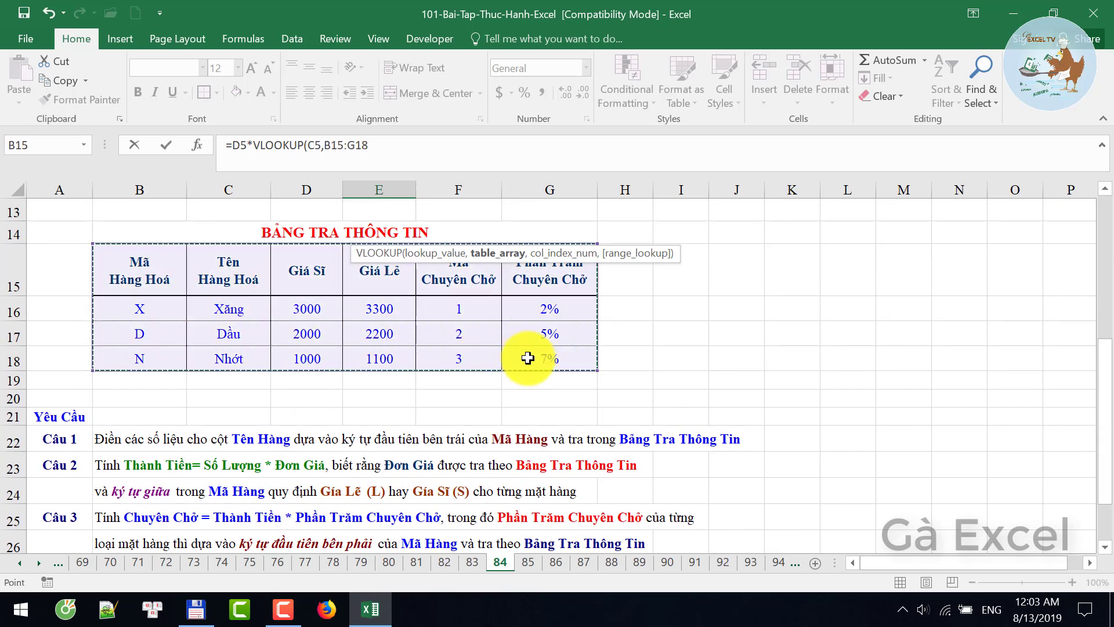
key(F4)
text($G$18,)
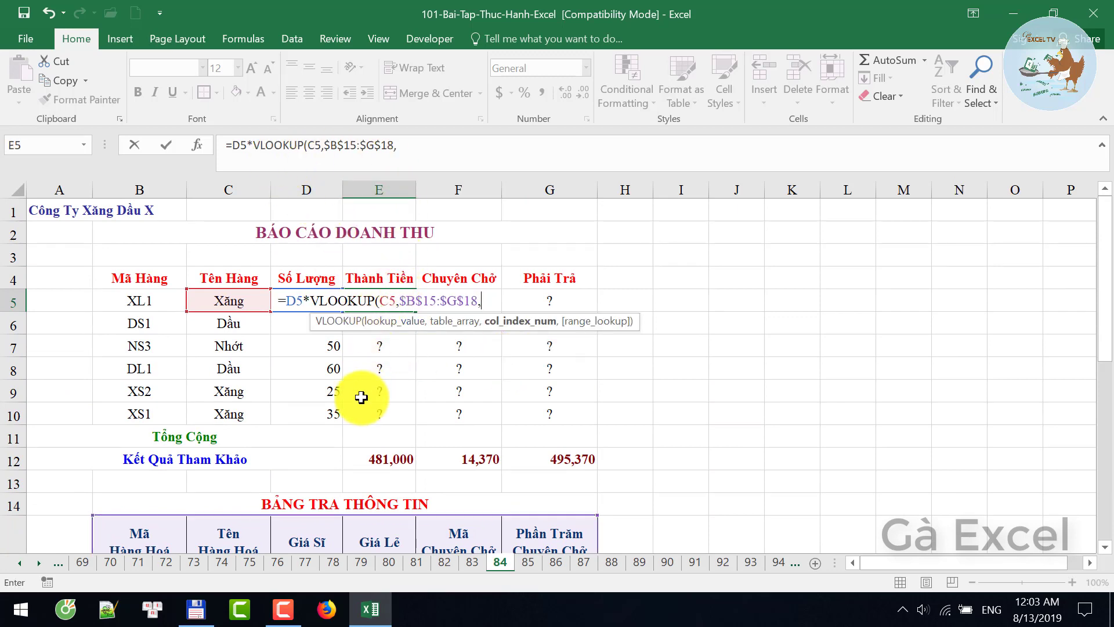
text(I)
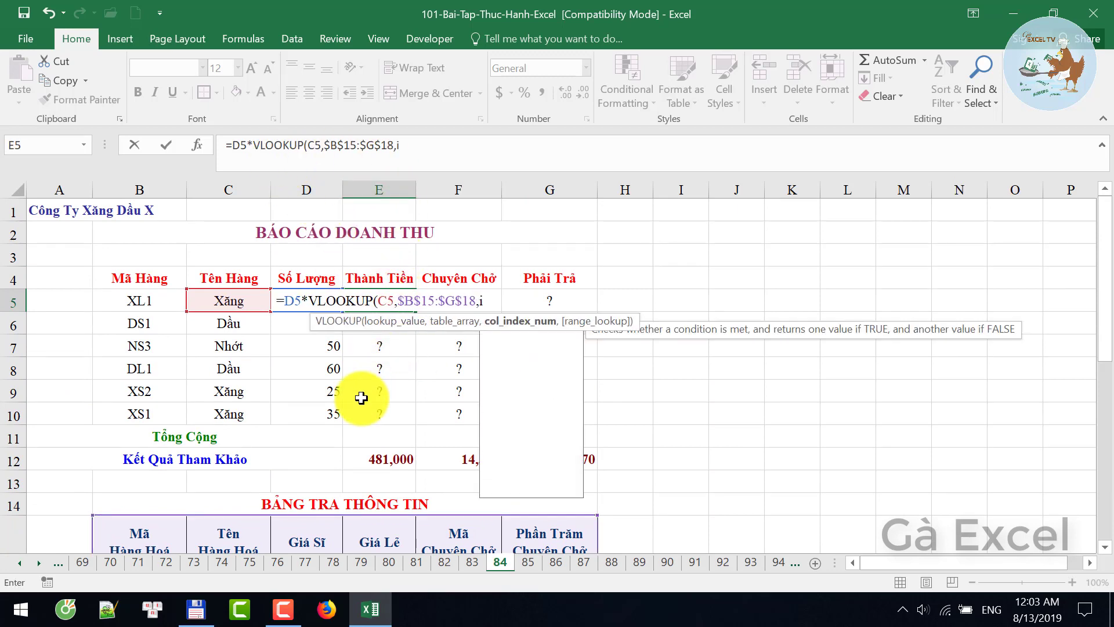
text(F()
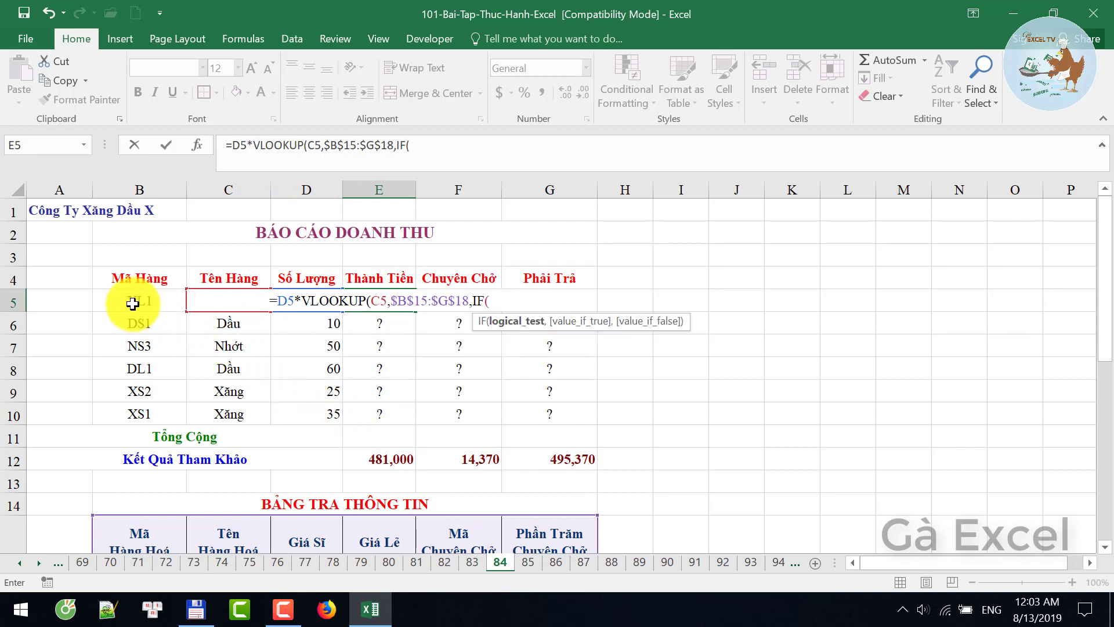
Finish E5 with IF(MID(B5,2,1)="L",3,2),0) and commit it with Ctrl+Enter.
scroll(336, 387, down, 1)
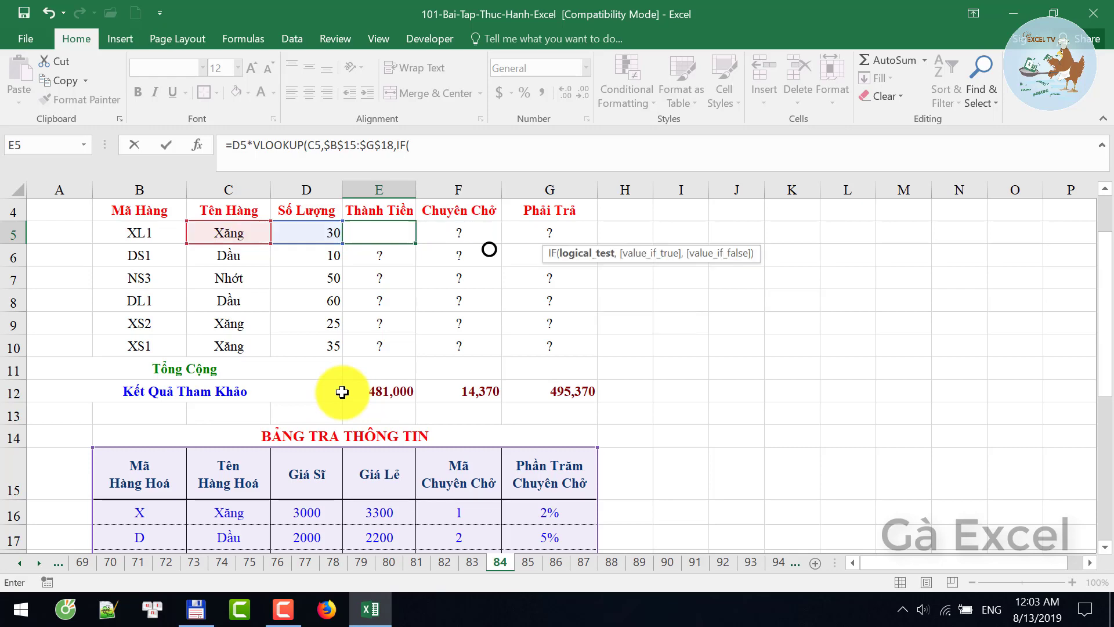
scroll(341, 388, up, 1)
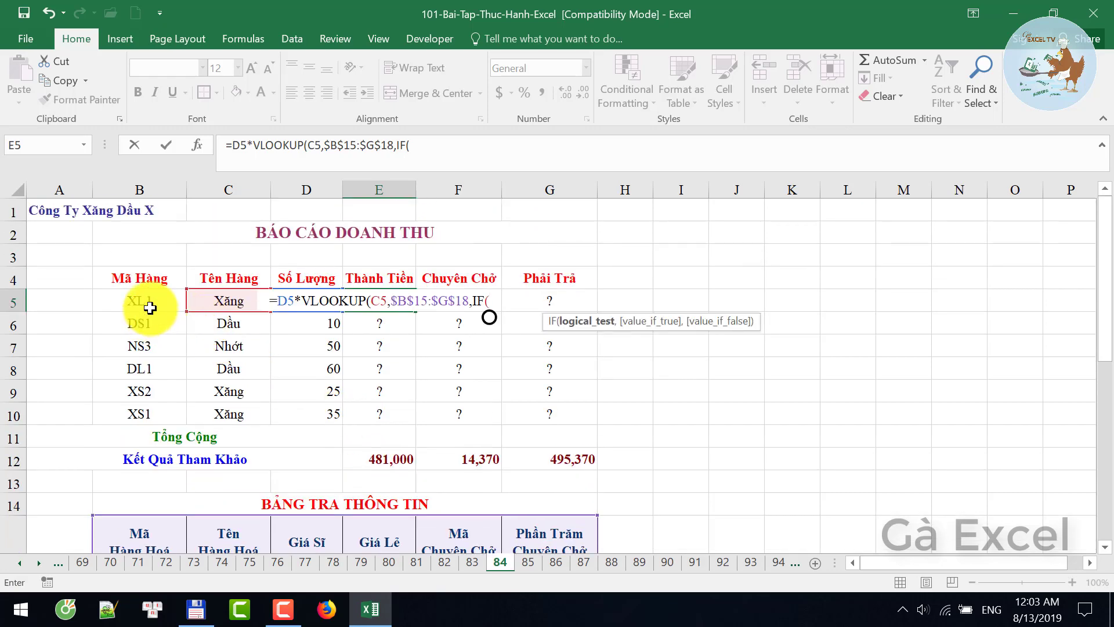
text(mid()
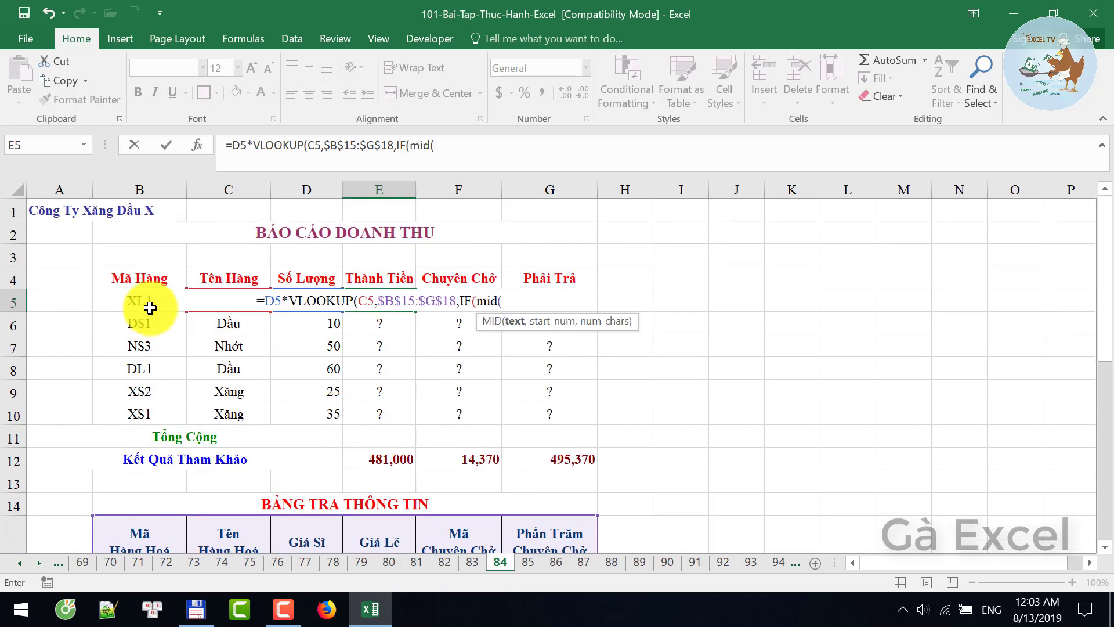
click(124, 302)
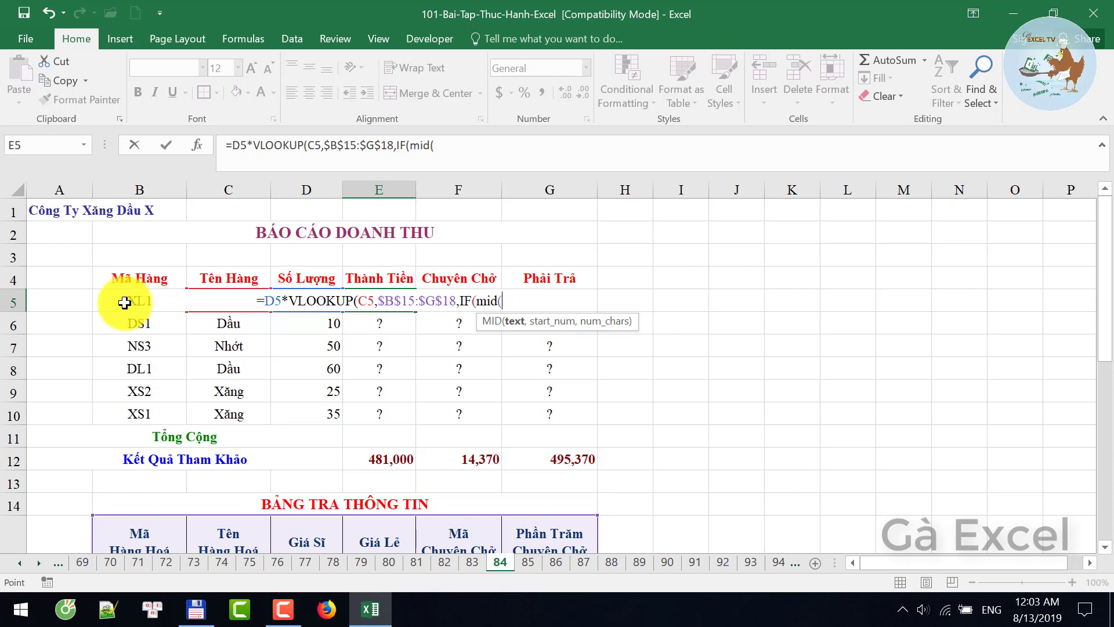
click(124, 302)
text(,)
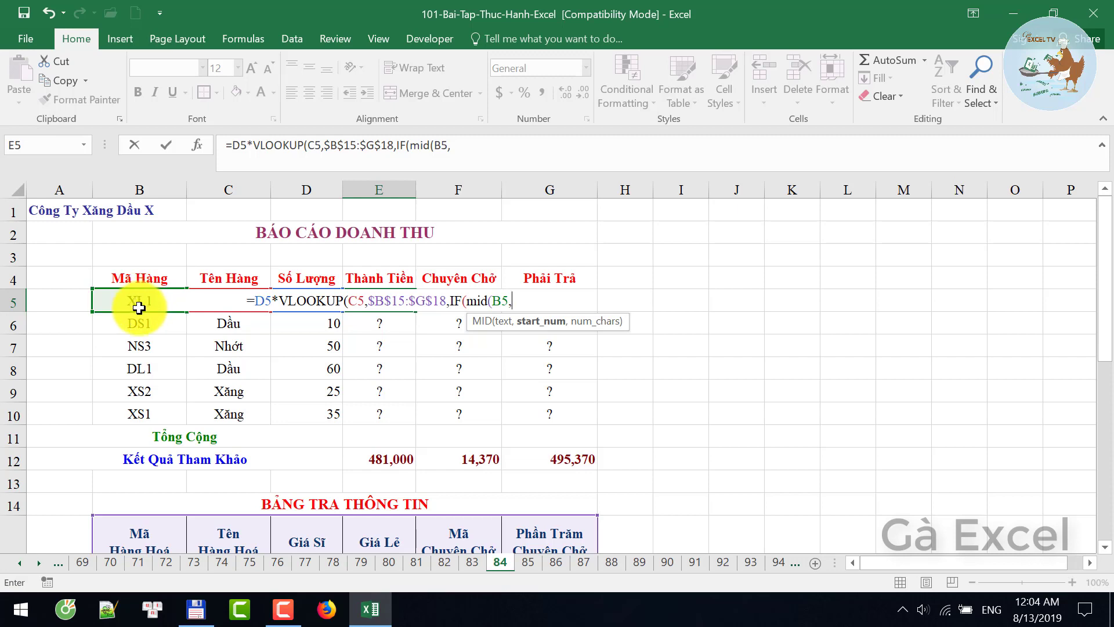
text(2,)
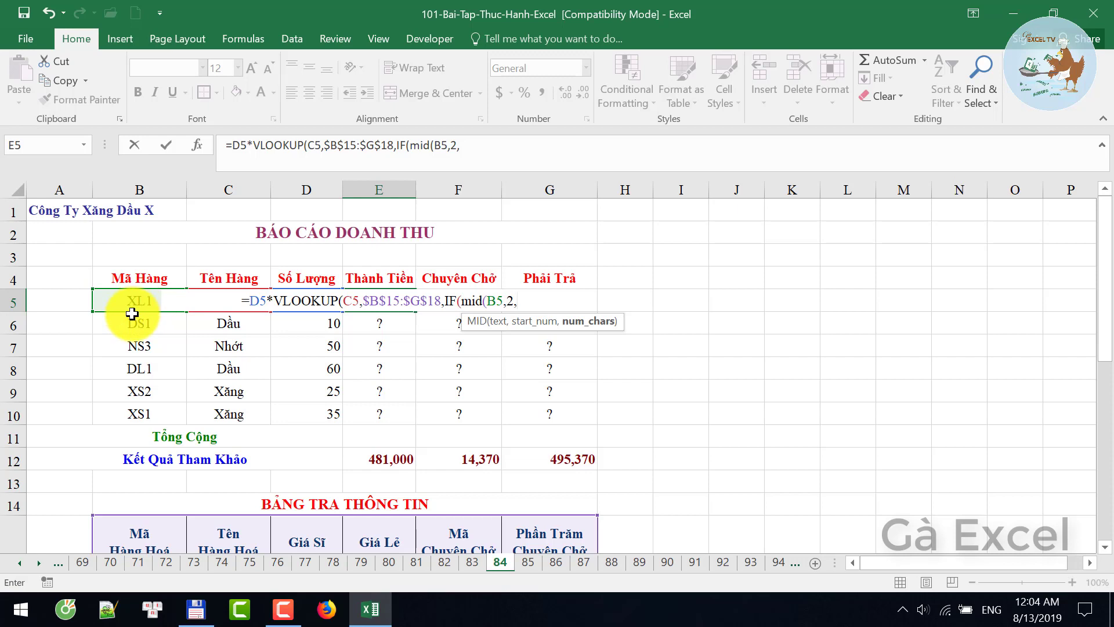
text(1)
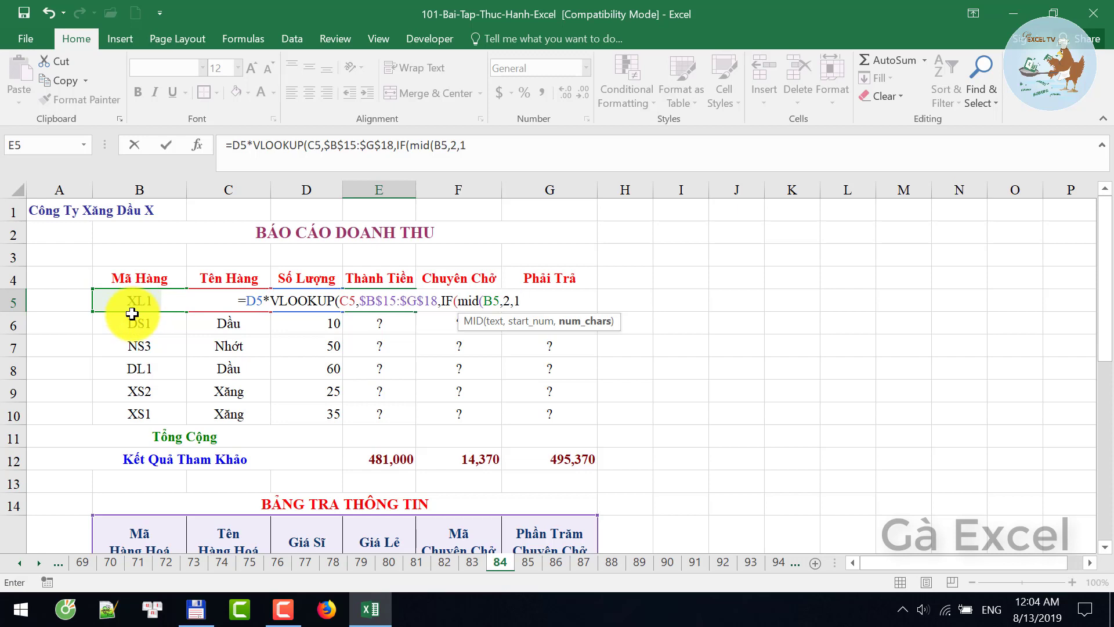
text()=)
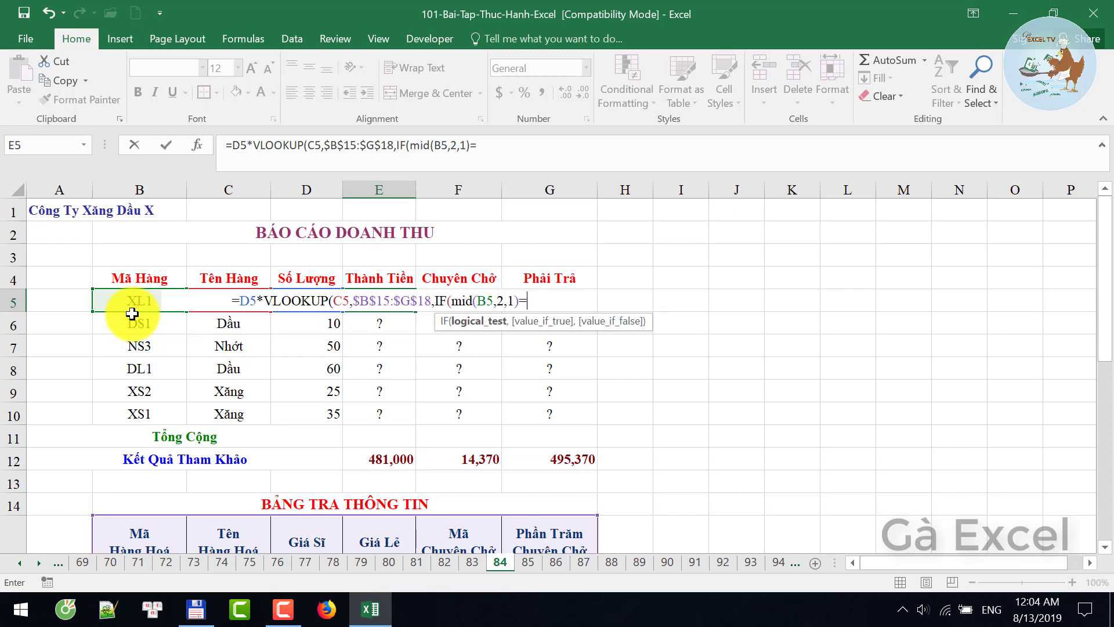
text(")
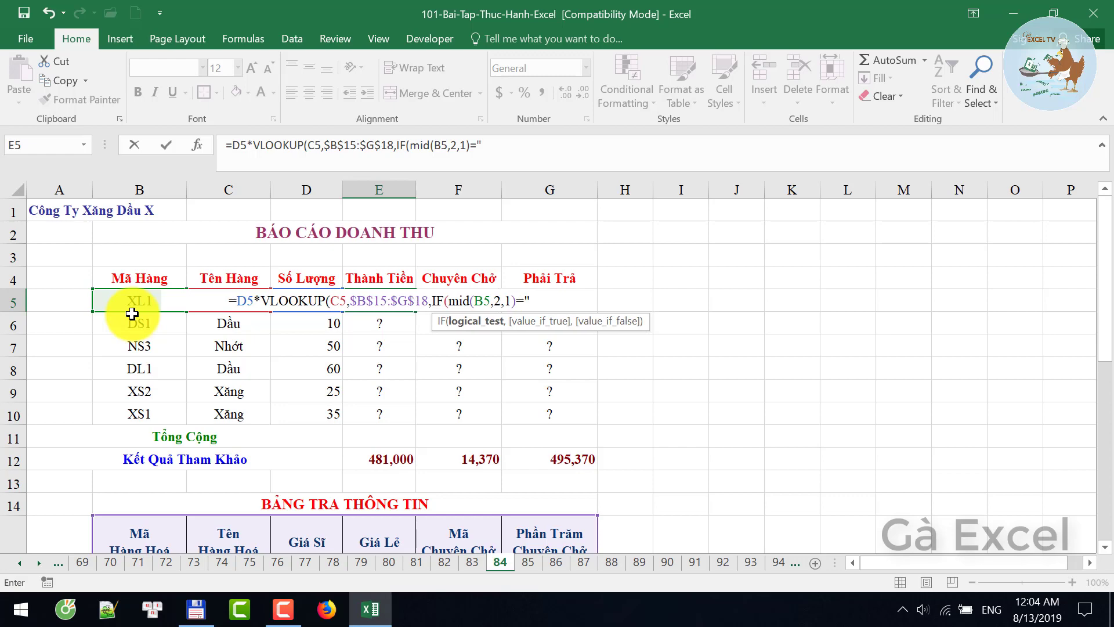
text(L")
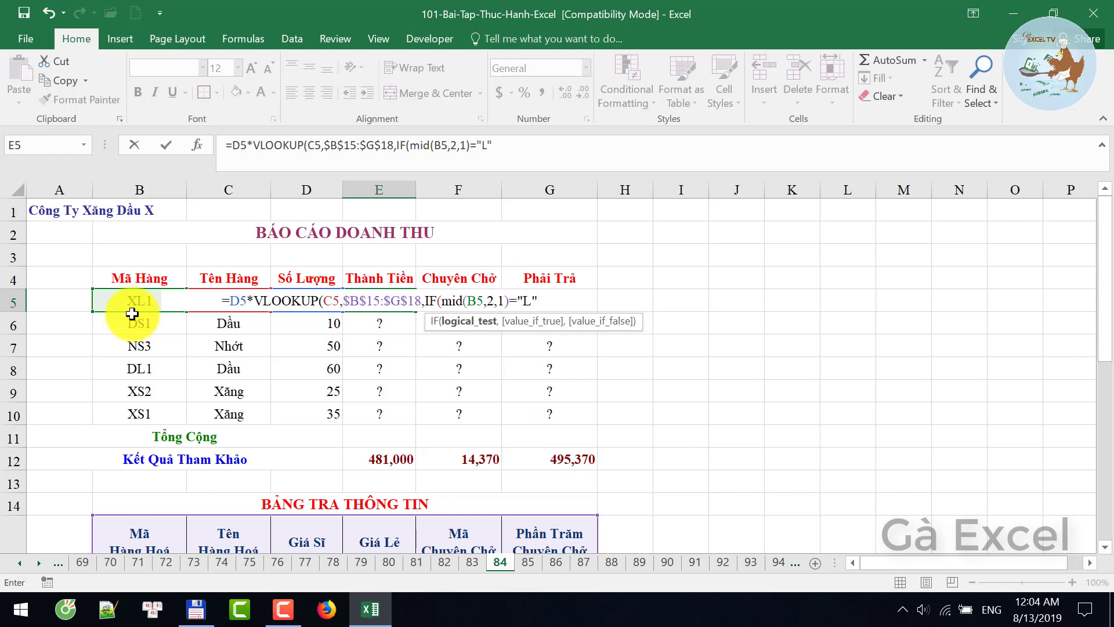
scroll(248, 421, down, 1)
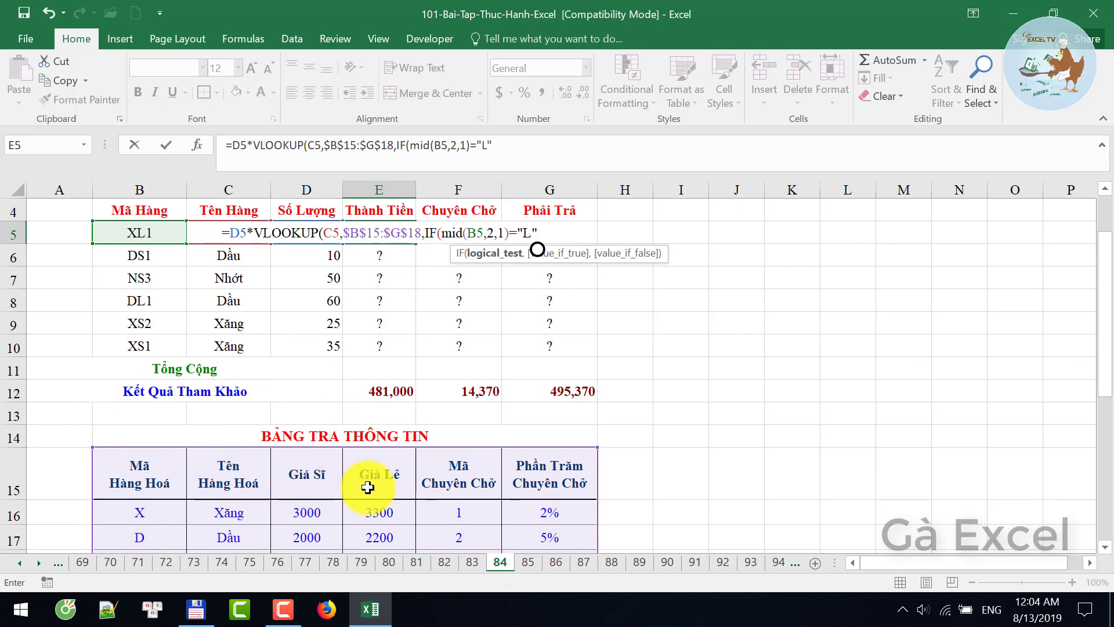
text(,3)
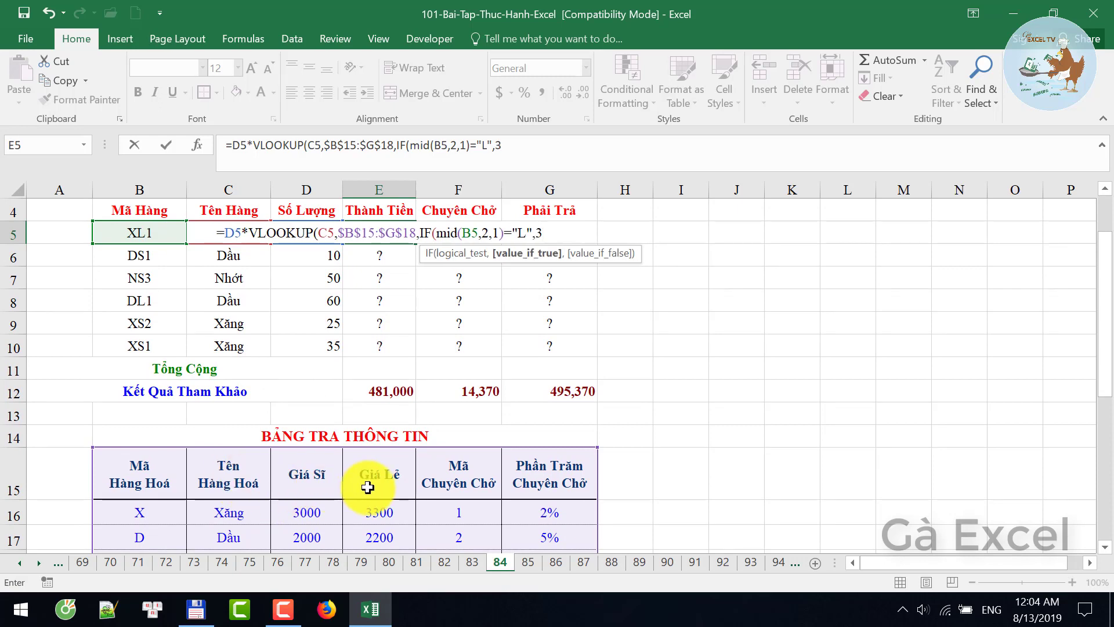
text(,)
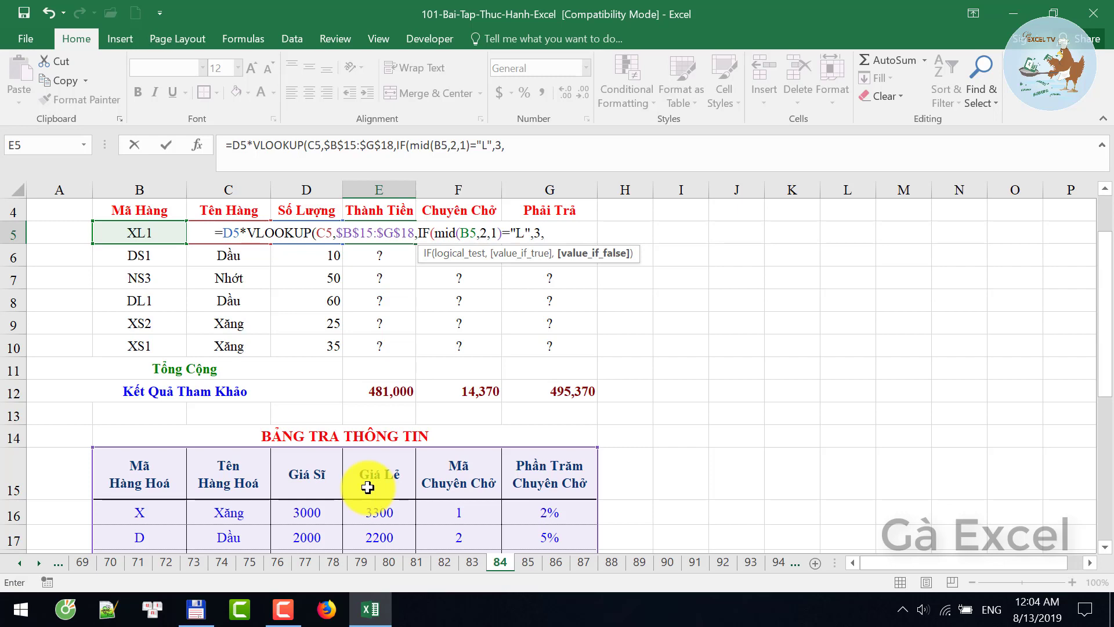
text(2))
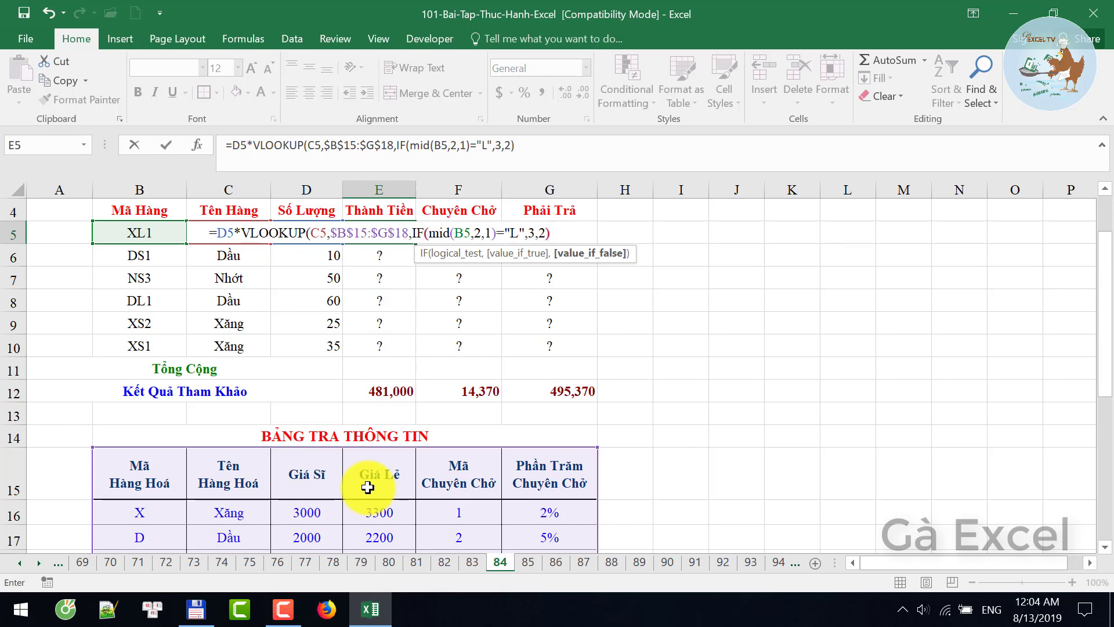
text(,)
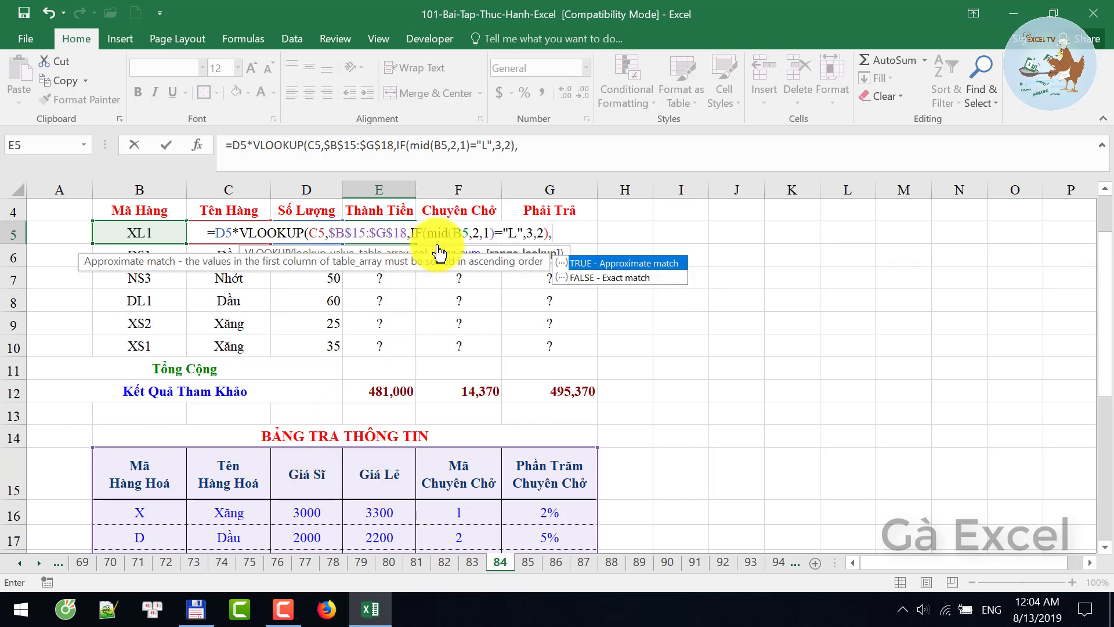
text(0)
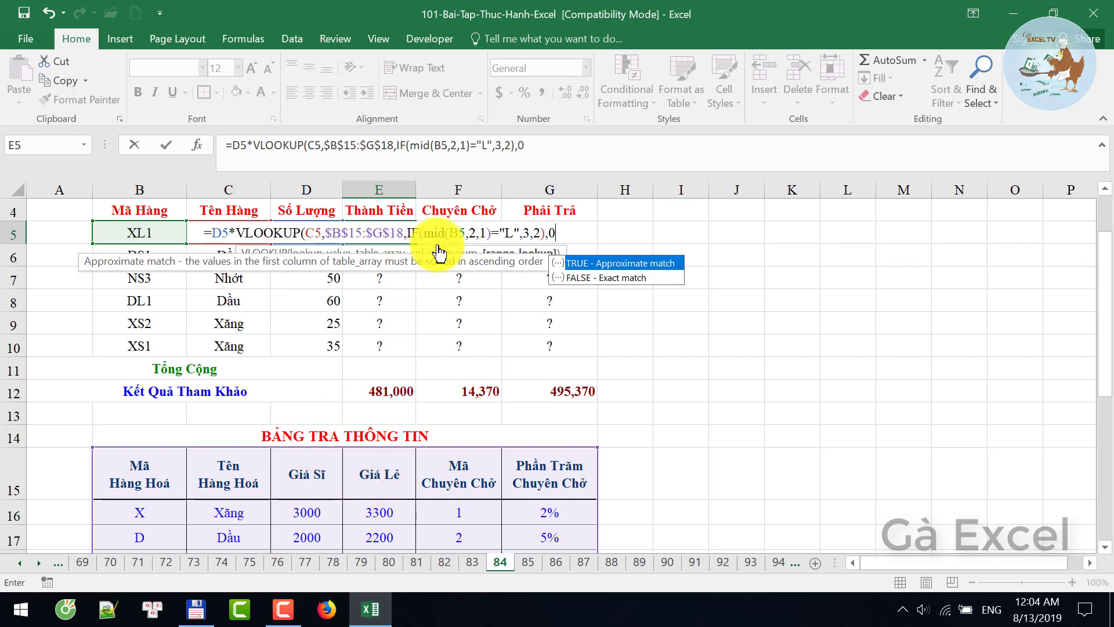
text())
key(ctrl+Return)
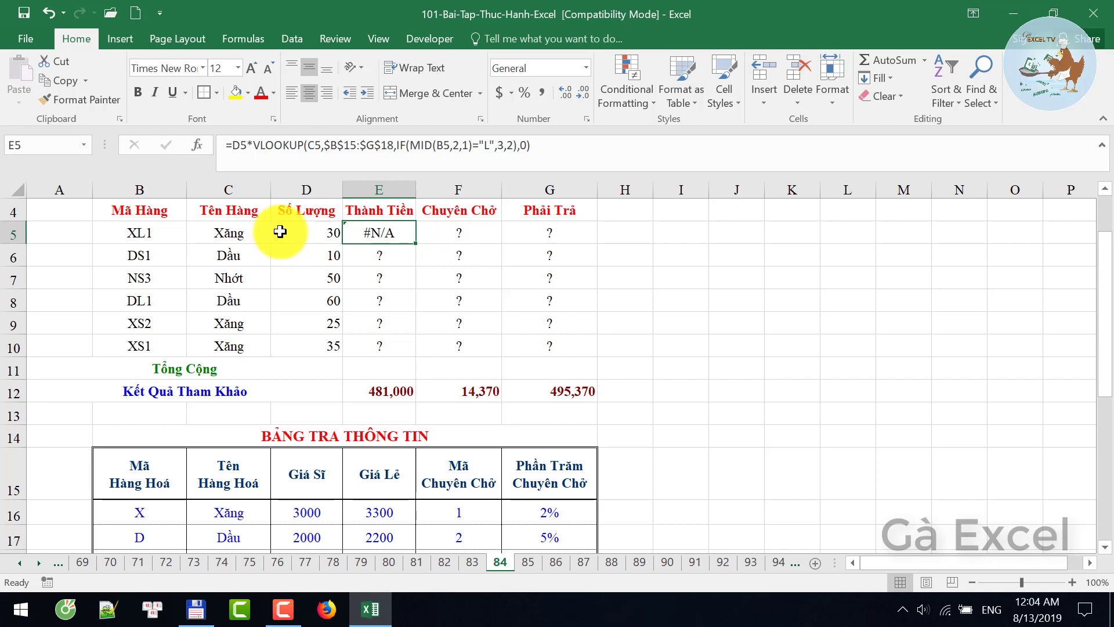
Check D5, E5 and C5, then examine the lookup table headers from B15 to G18.
click(323, 232)
click(386, 233)
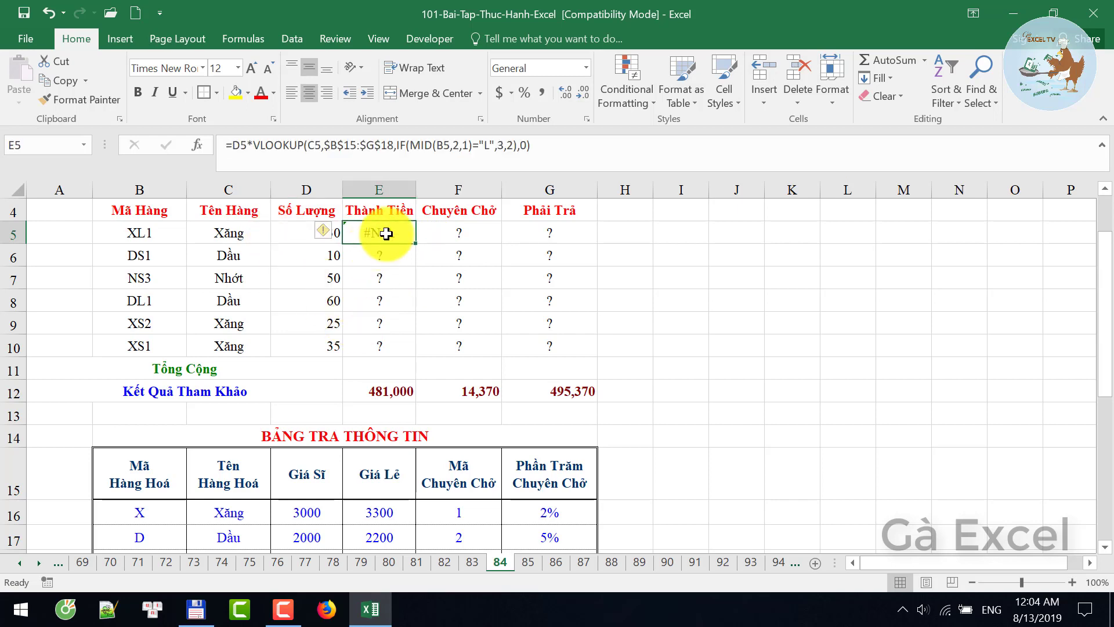
click(235, 233)
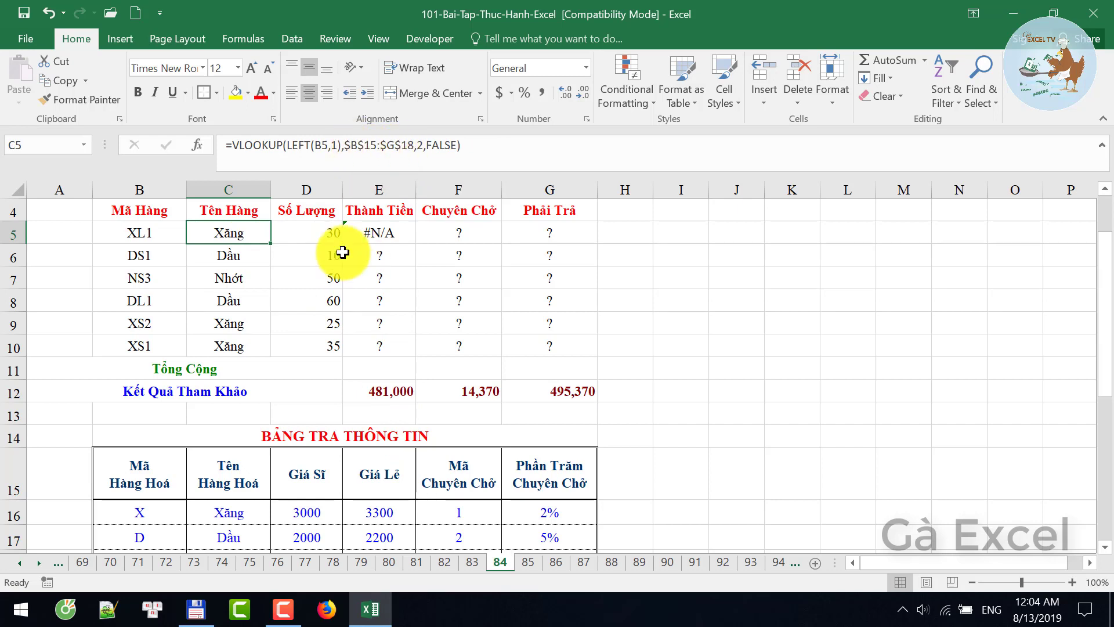
scroll(243, 264, down, 1)
scroll(243, 264, down, 2)
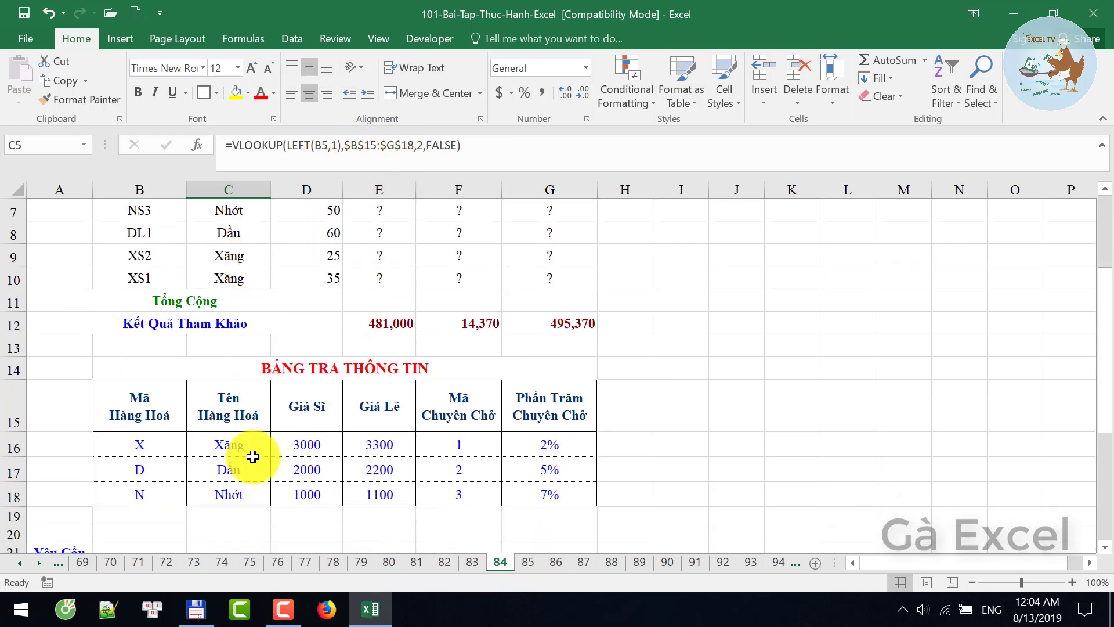
drag(244, 415, 524, 494)
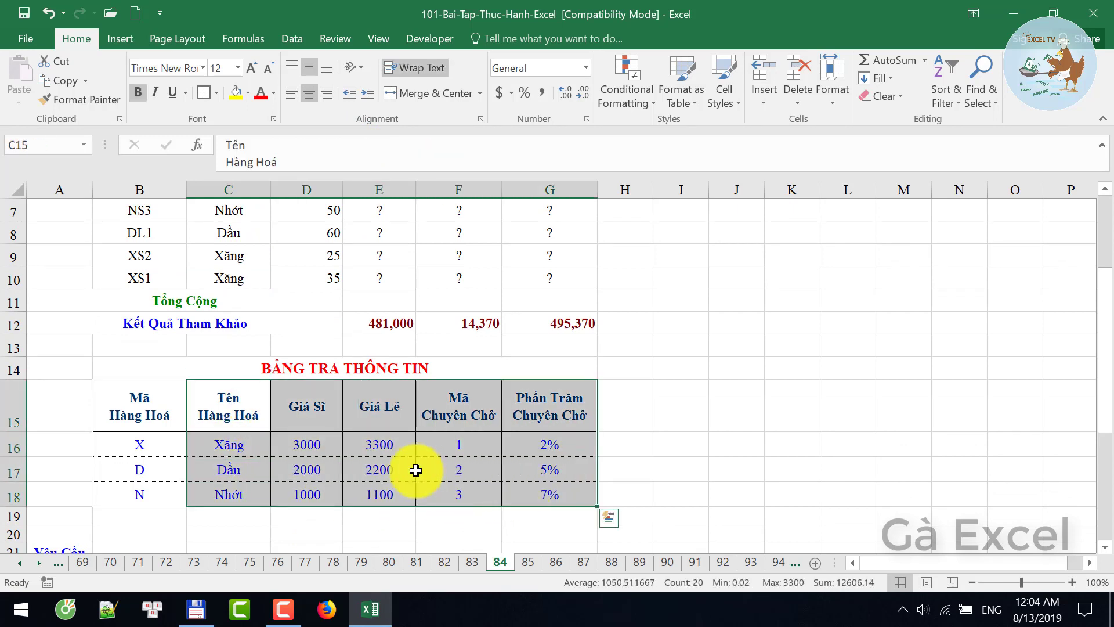
click(255, 428)
drag(254, 427, 576, 499)
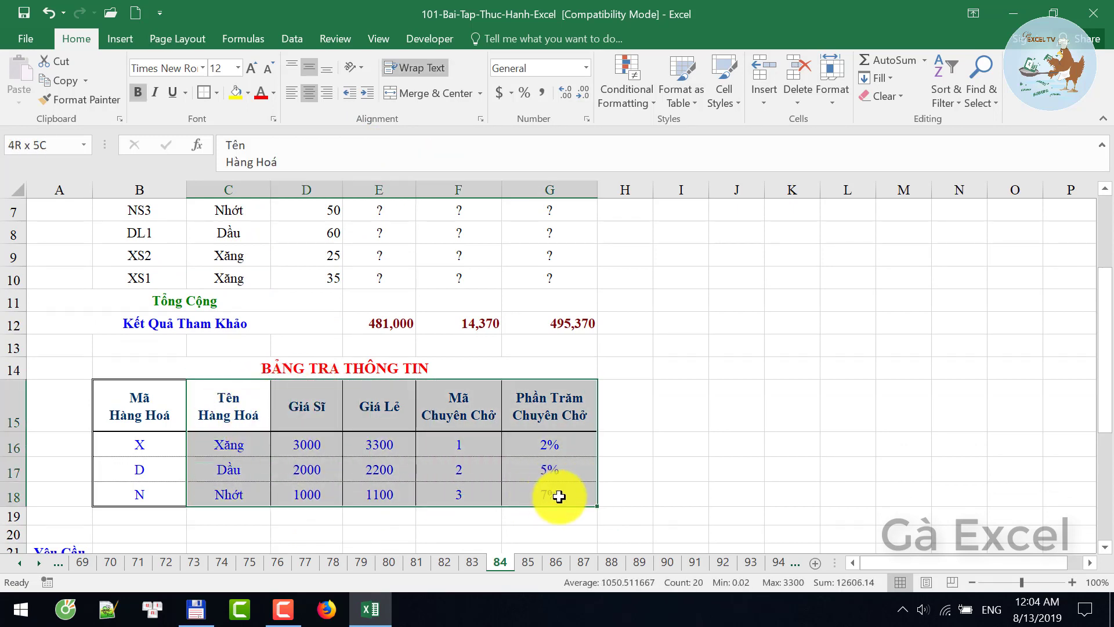
click(145, 426)
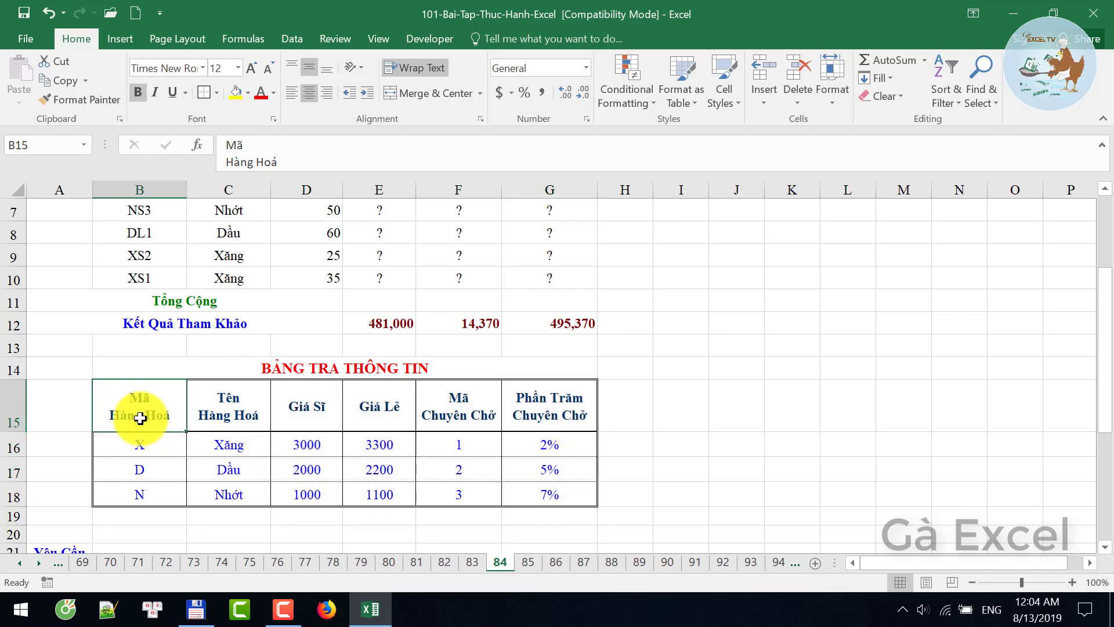
Inspect code XL1 in B5 and select the whole lookup table B15:G18.
scroll(145, 426, up, 2)
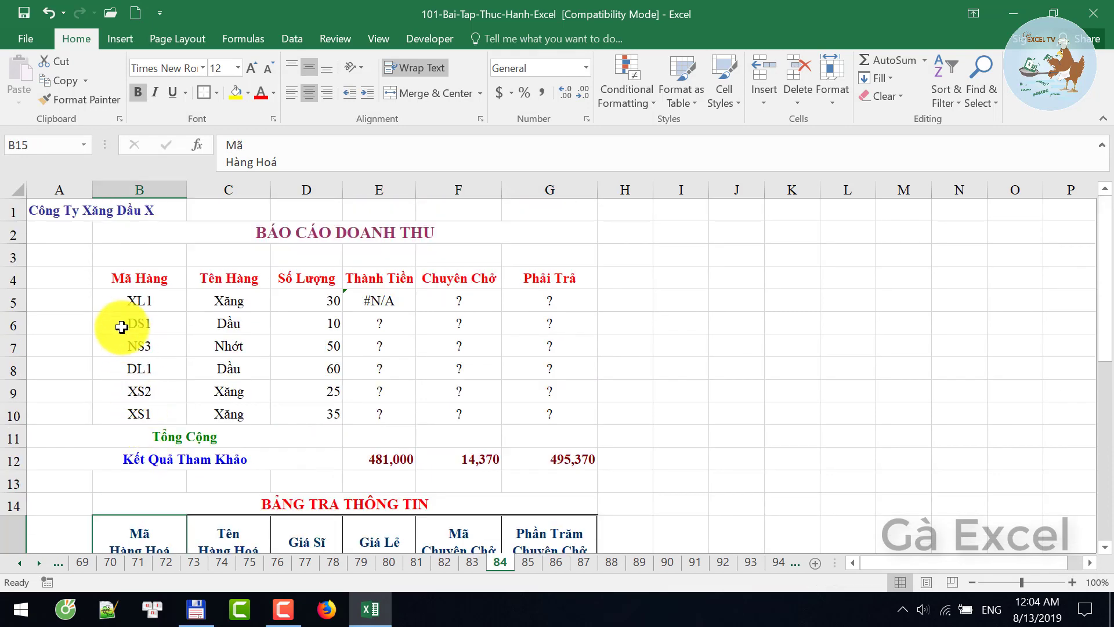
click(134, 300)
double_click(135, 299)
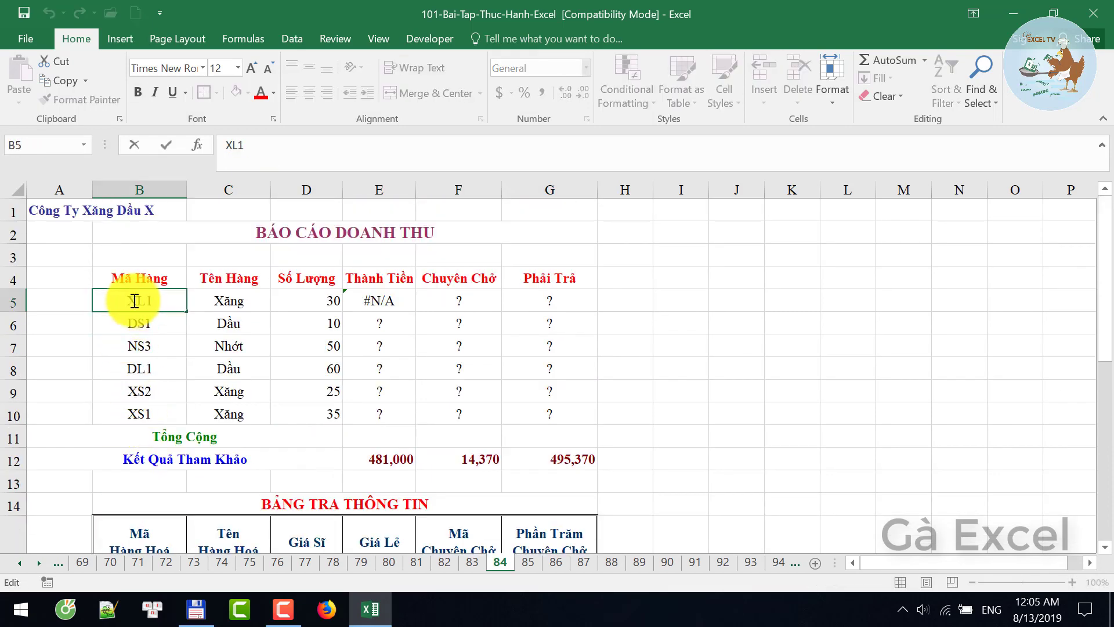
key(Escape)
scroll(151, 433, down, 2)
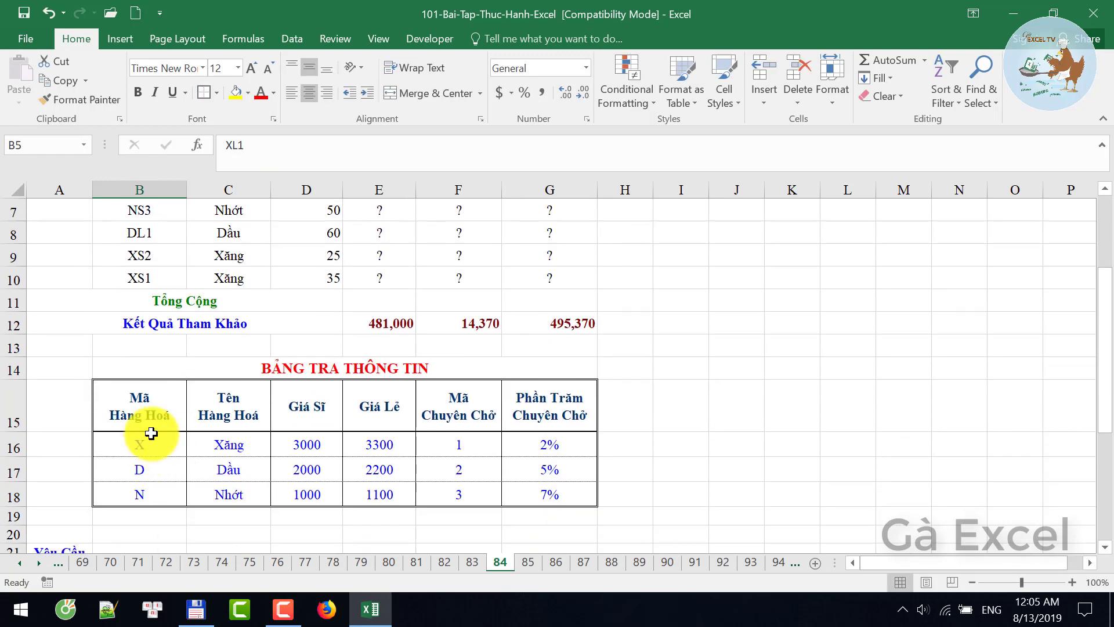
drag(151, 430, 535, 500)
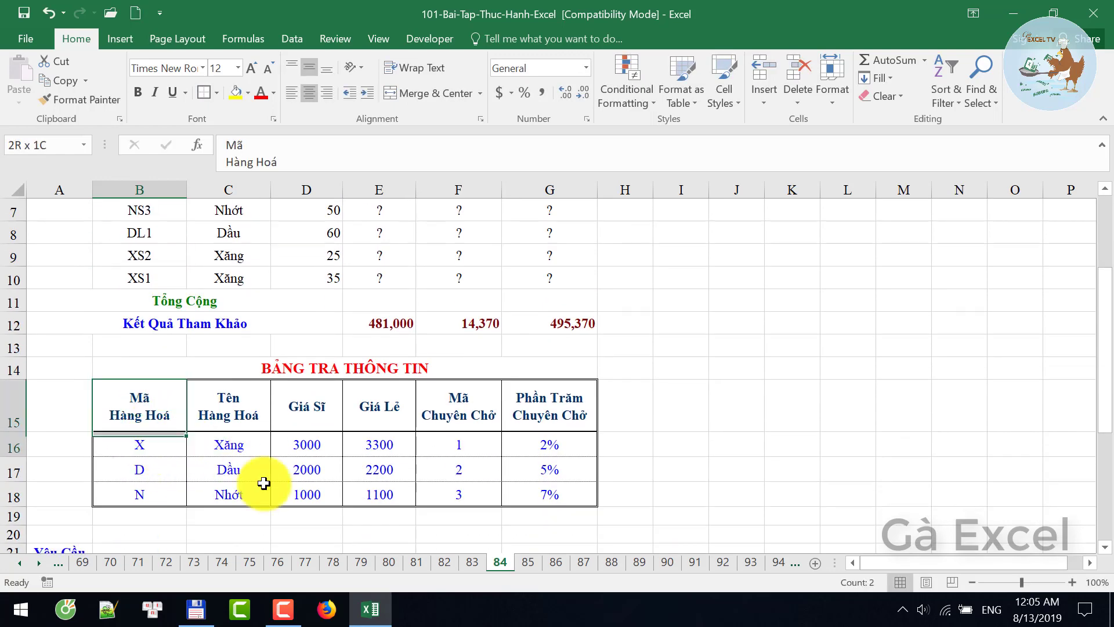
mouse_move(131, 399)
mouse_down()
mouse_move(629, 482)
mouse_move(539, 489)
mouse_up()
click(540, 490)
Compare C5's lookup formula with table columns C15:G18 and recheck E5's #N/A.
scroll(248, 359, up, 2)
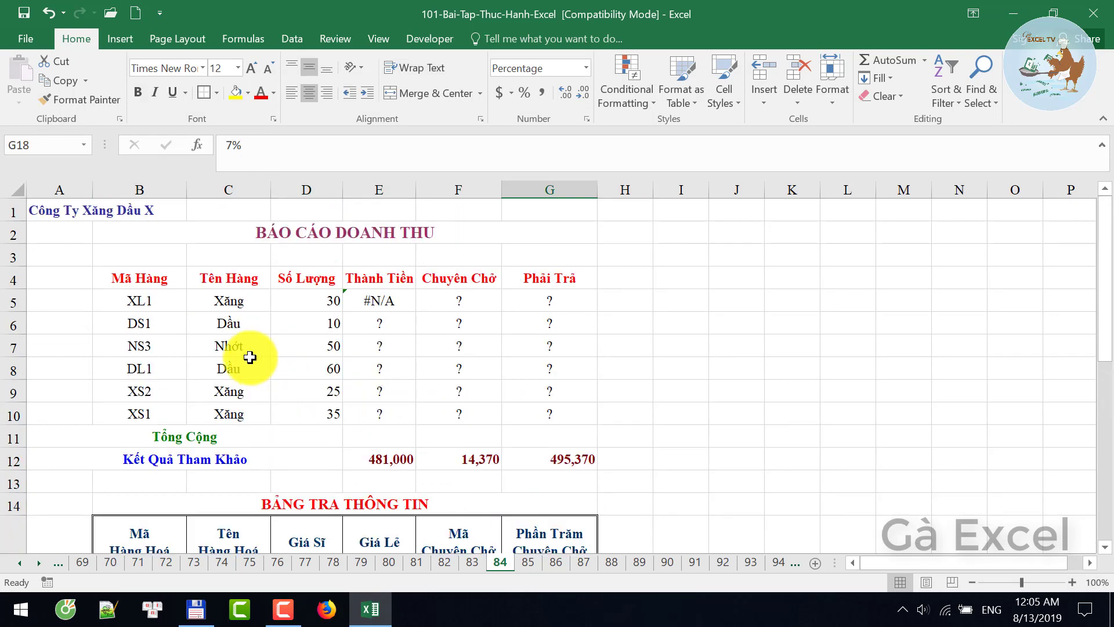
click(241, 309)
scroll(252, 351, down, 3)
click(241, 359)
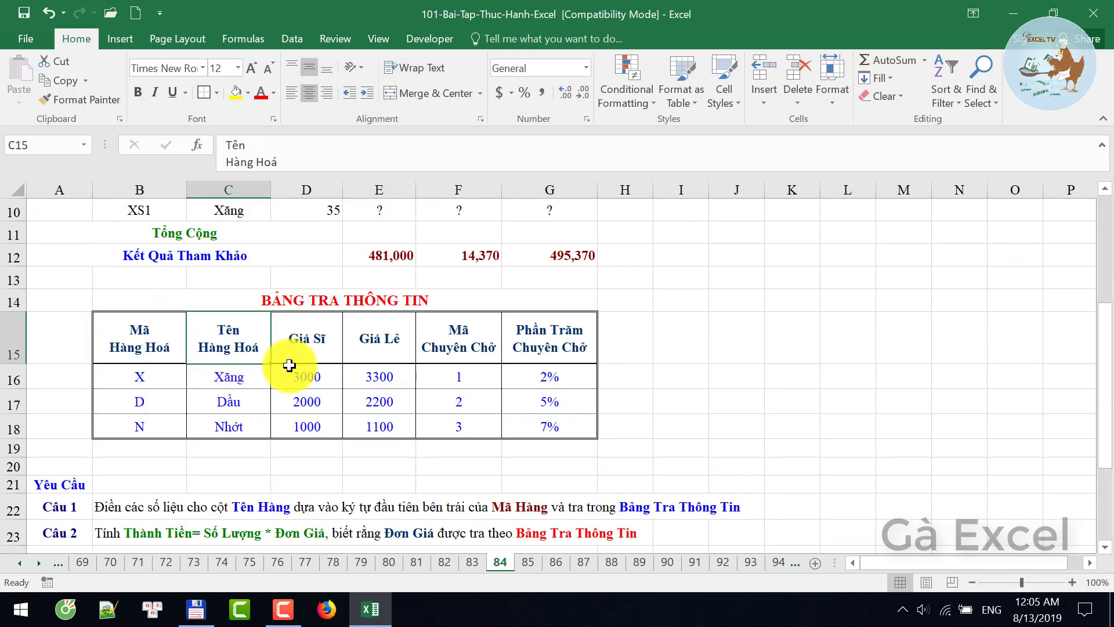
drag(289, 365, 560, 435)
scroll(511, 392, up, 2)
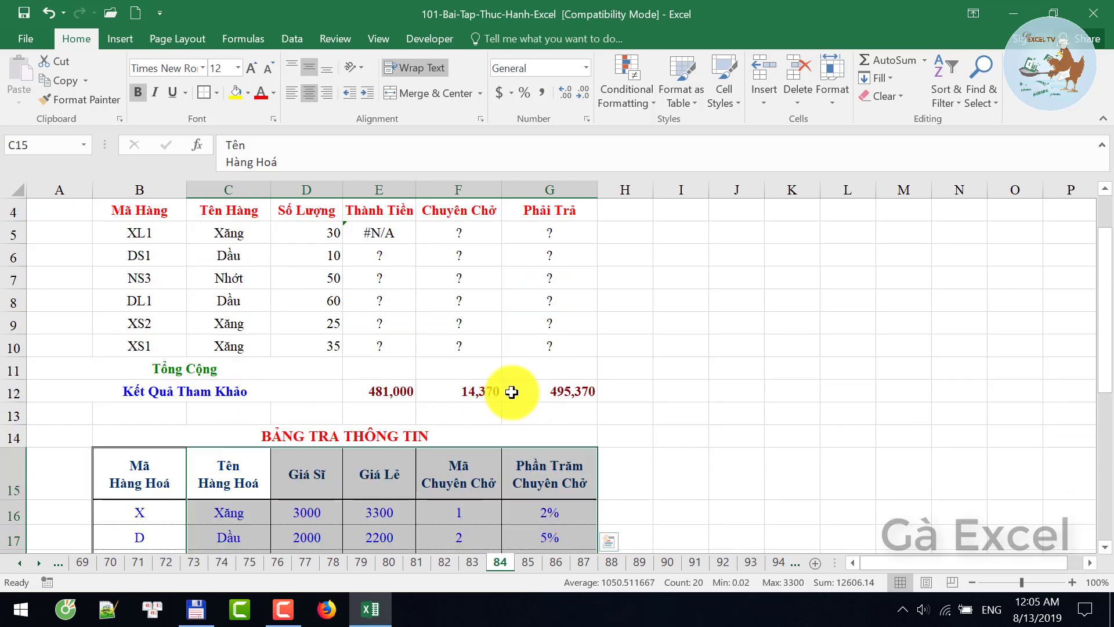
scroll(418, 336, up, 1)
click(384, 300)
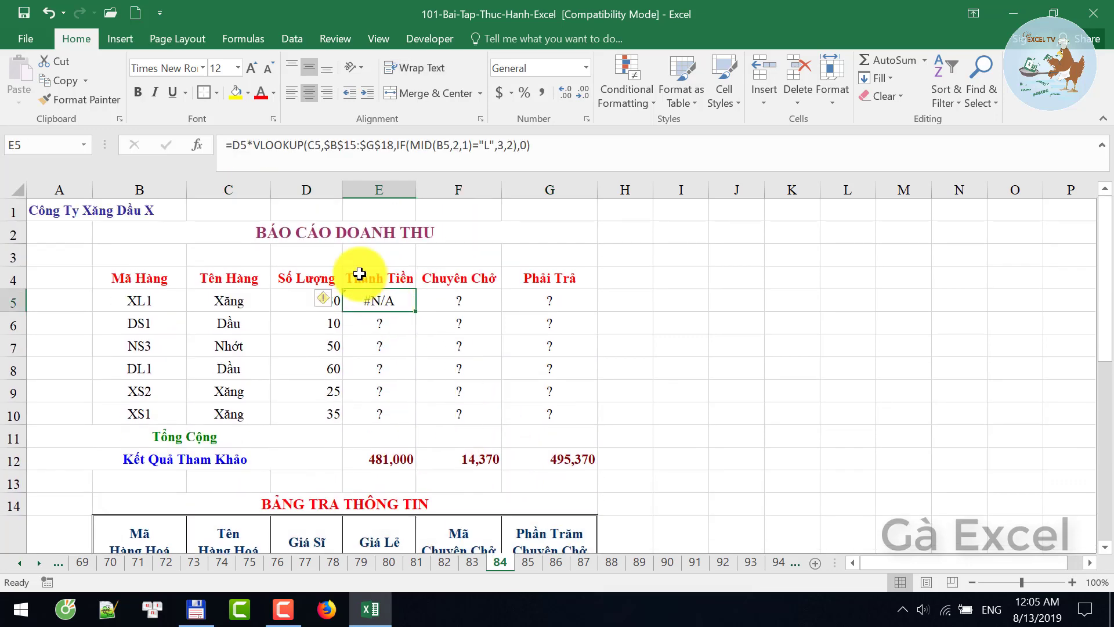
Change E5's lookup range to $C$15:$G$18 and fill the formula down to E10.
click(338, 148)
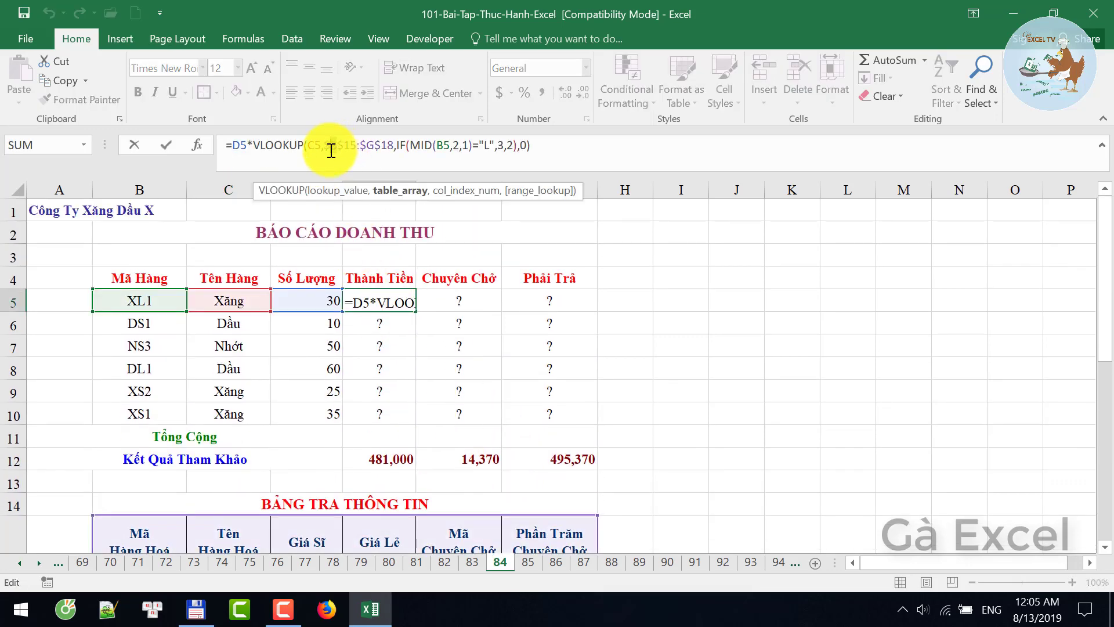
double_click(331, 149)
key(Return)
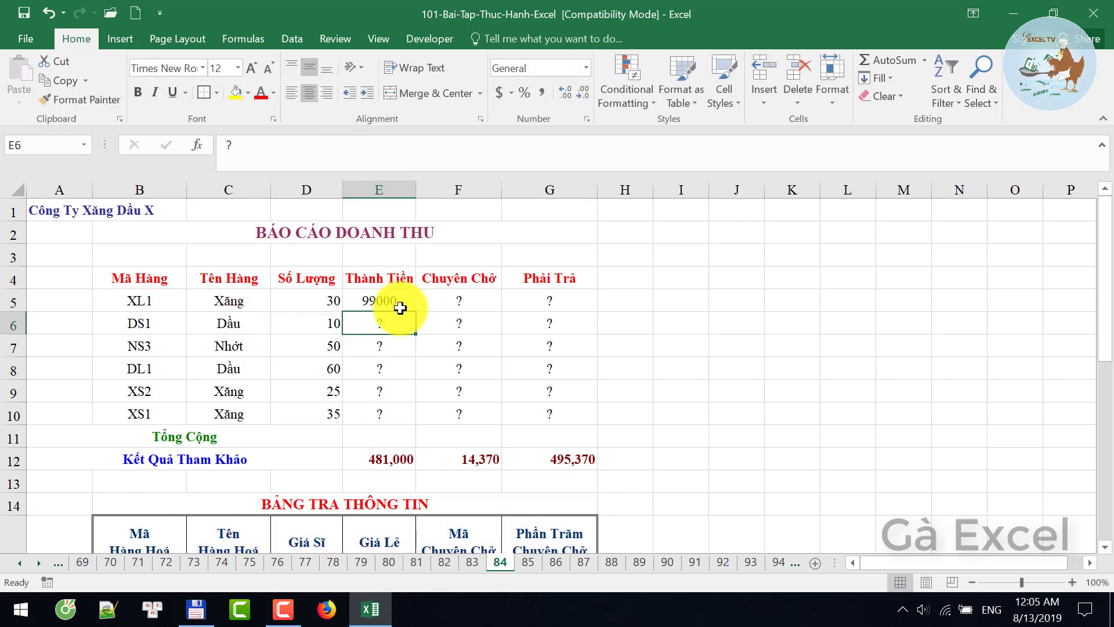
click(397, 299)
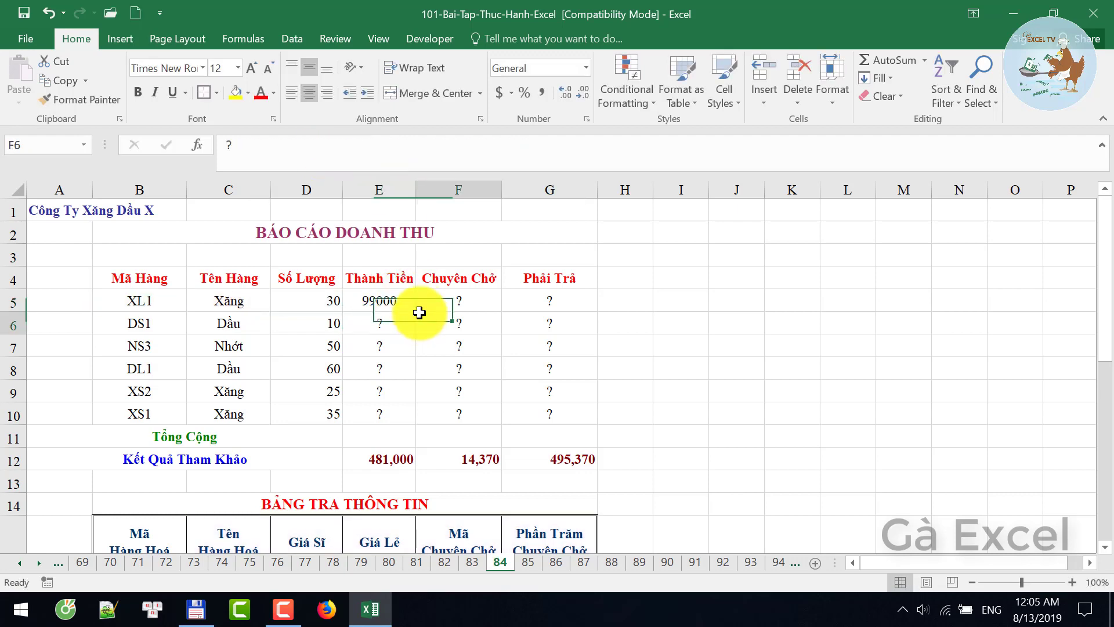
drag(418, 312, 390, 326)
click(372, 296)
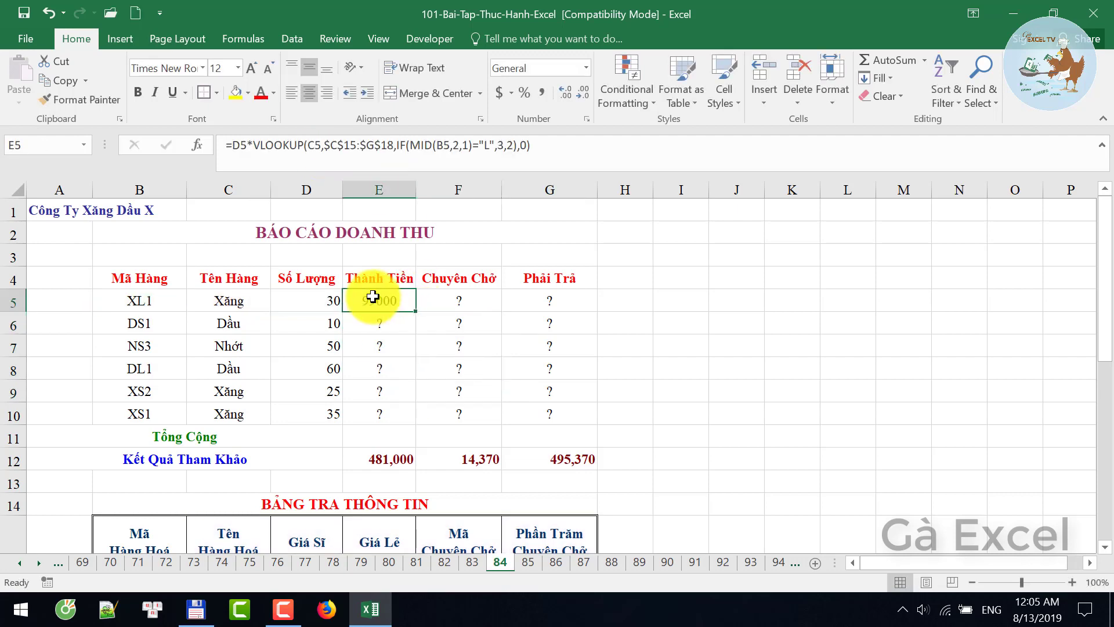
double_click(416, 312)
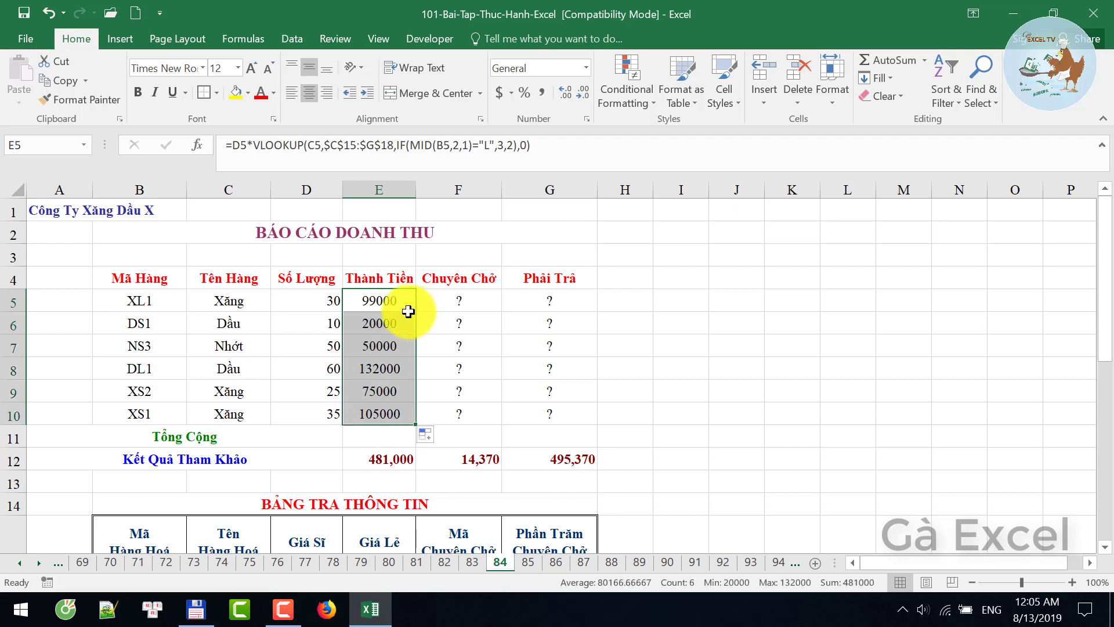
click(152, 309)
Verify E5's result against Xăng's retail price 3300 and XL1's quantity 30.
scroll(406, 418, down, 1)
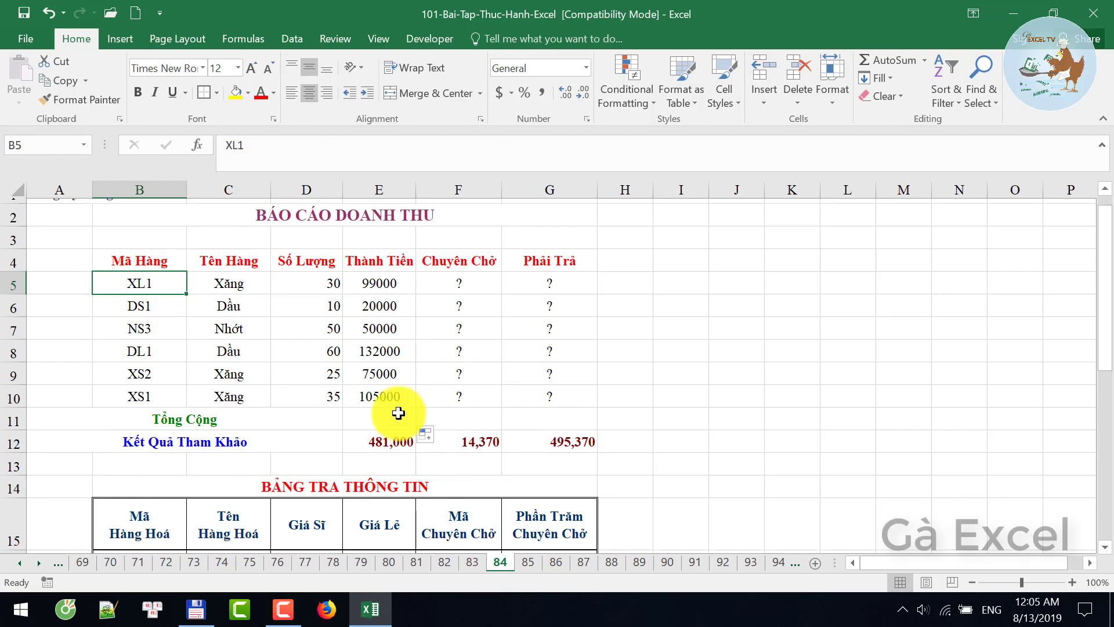
scroll(406, 418, down, 1)
scroll(397, 420, down, 1)
click(229, 380)
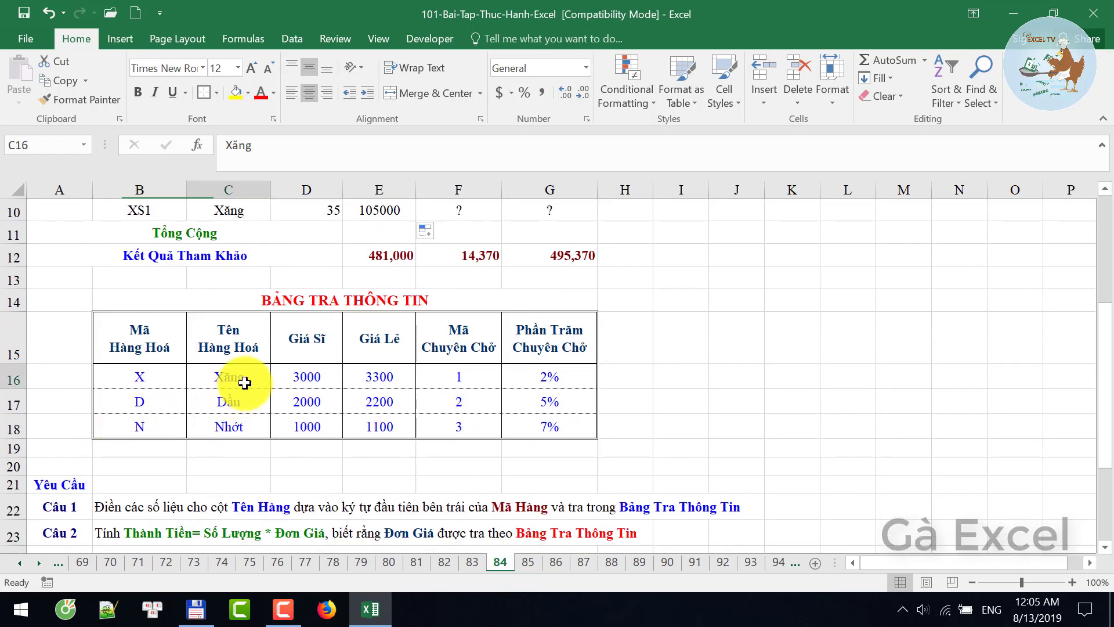
click(353, 376)
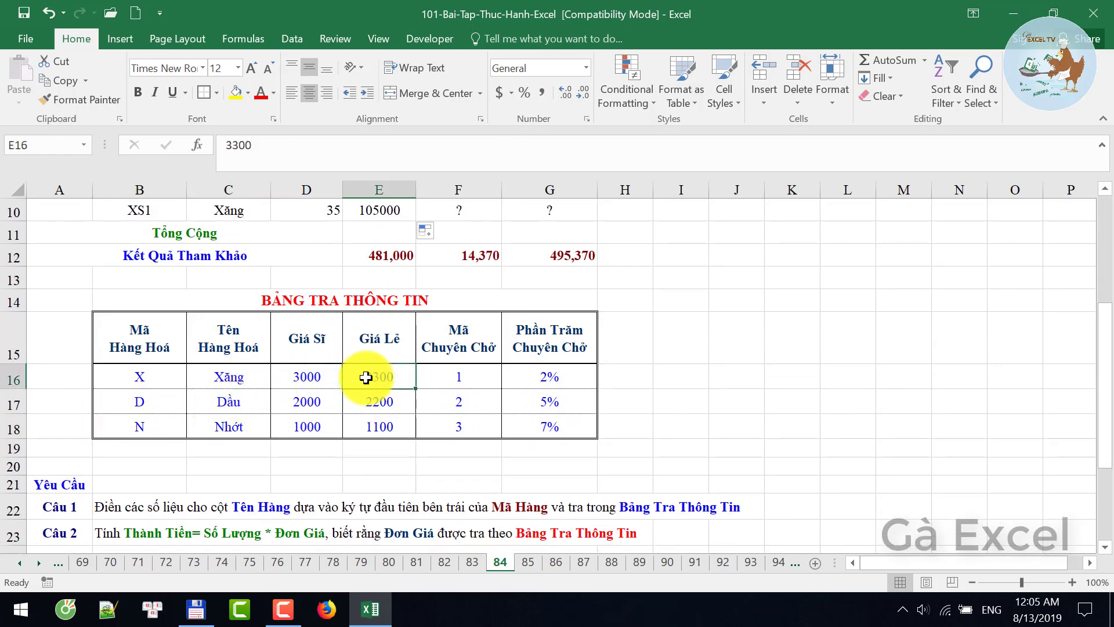
scroll(385, 380, up, 2)
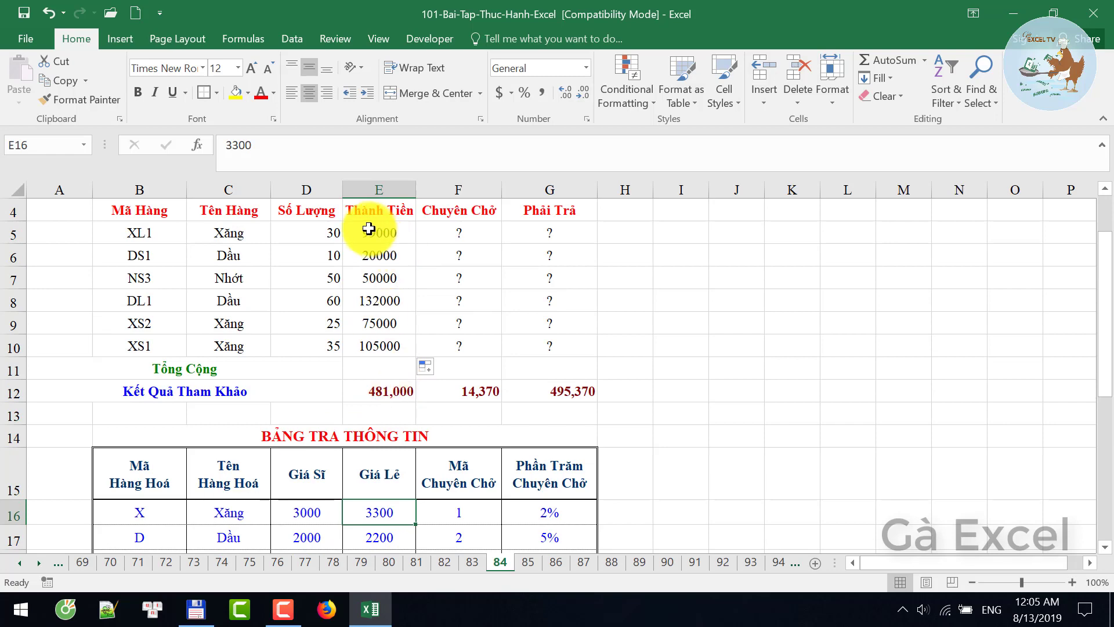
click(324, 227)
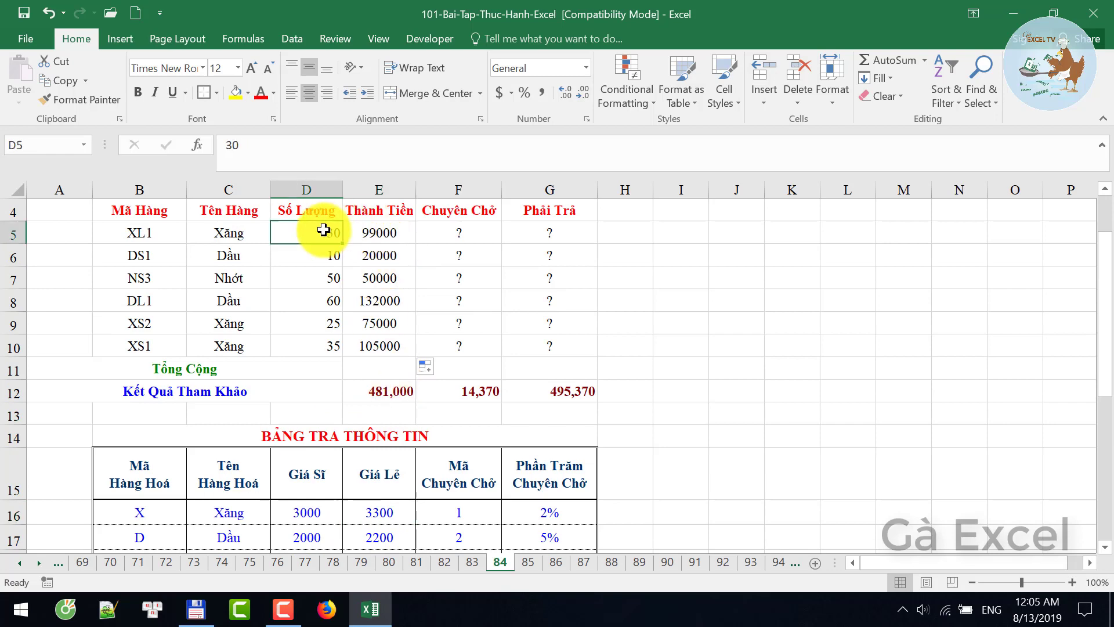
click(381, 233)
scroll(383, 371, down, 2)
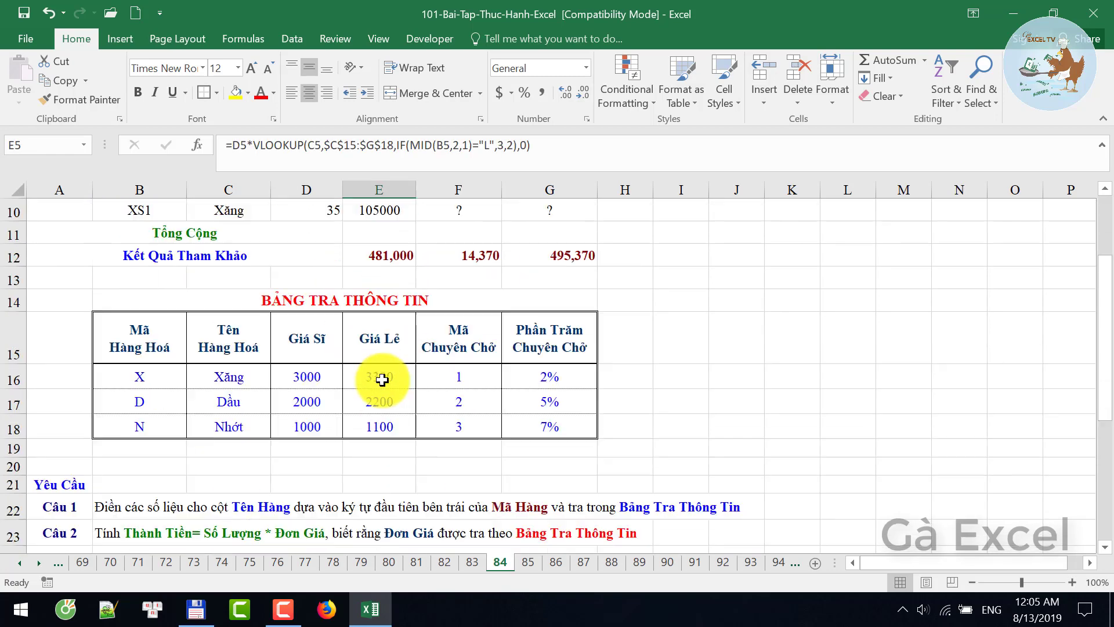
scroll(374, 380, down, 3)
scroll(373, 385, down, 1)
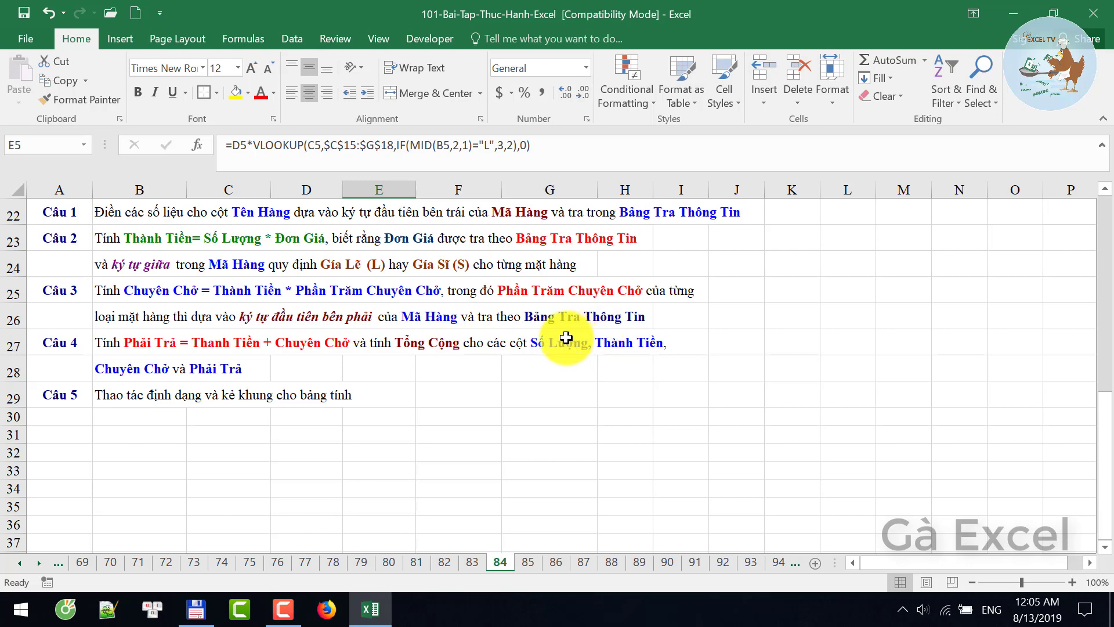
scroll(566, 337, up, 4)
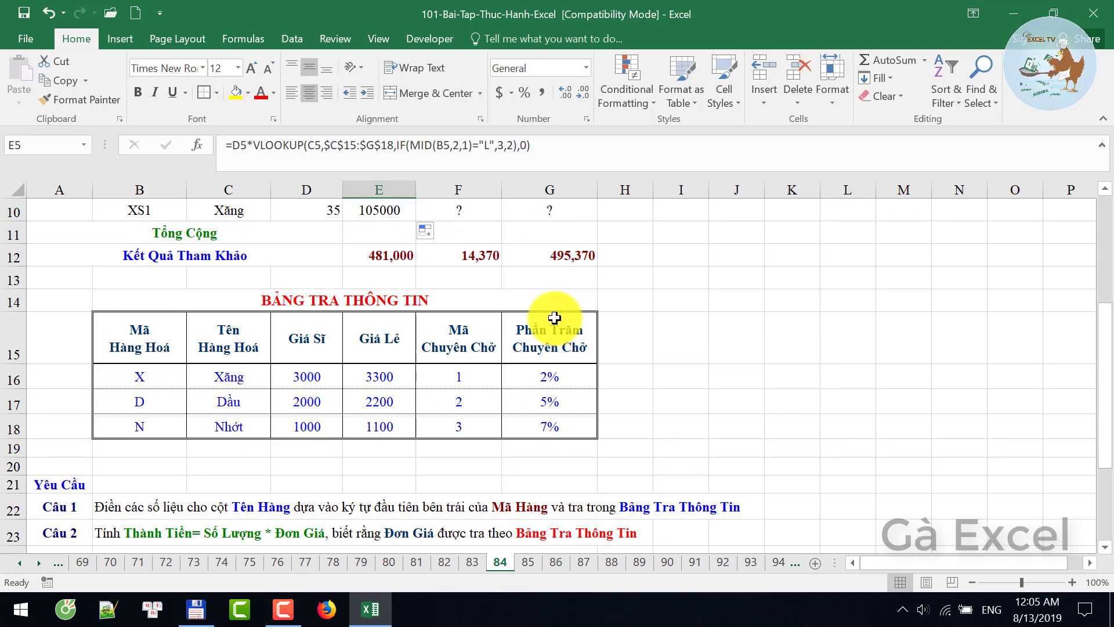
scroll(552, 311, up, 3)
In F5 begin =E5*VLOOKUP( referencing the Thành Tiền value.
click(475, 300)
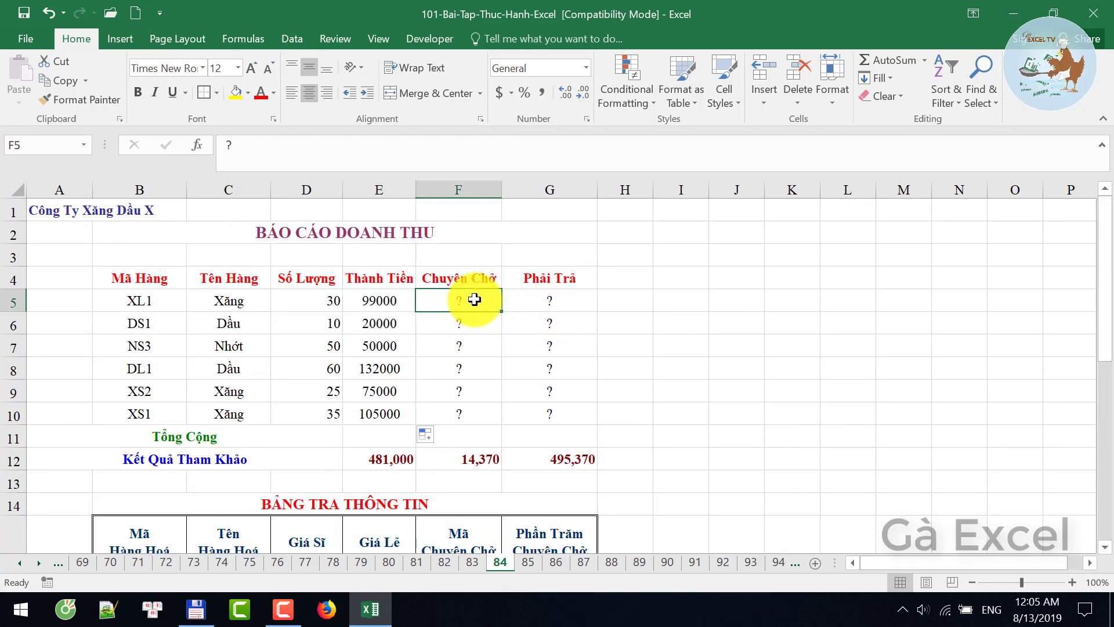
text(=)
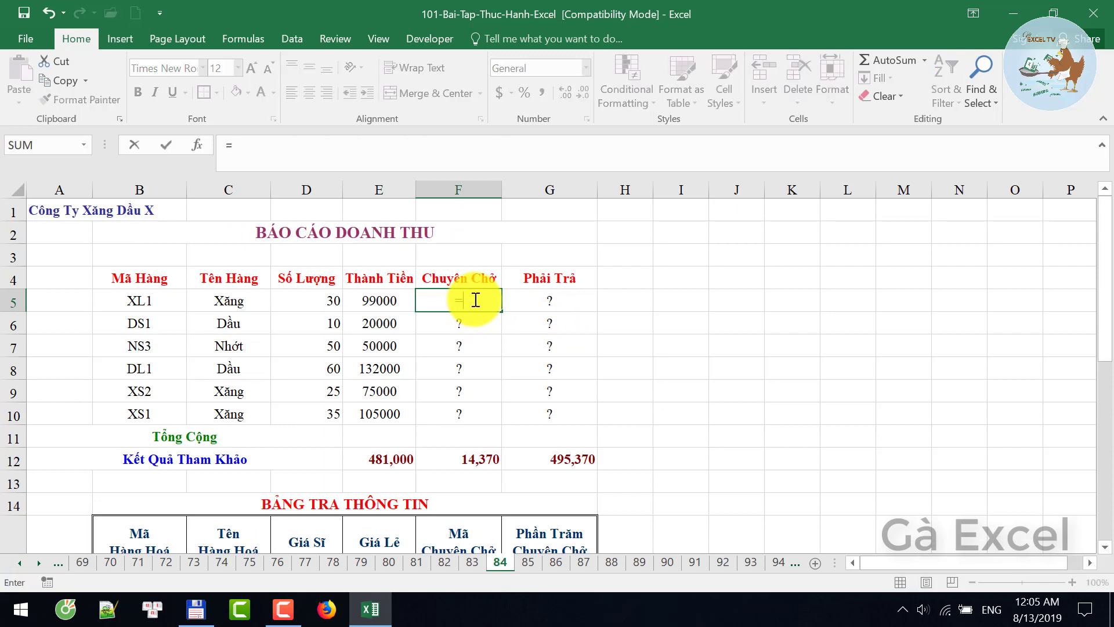
click(389, 302)
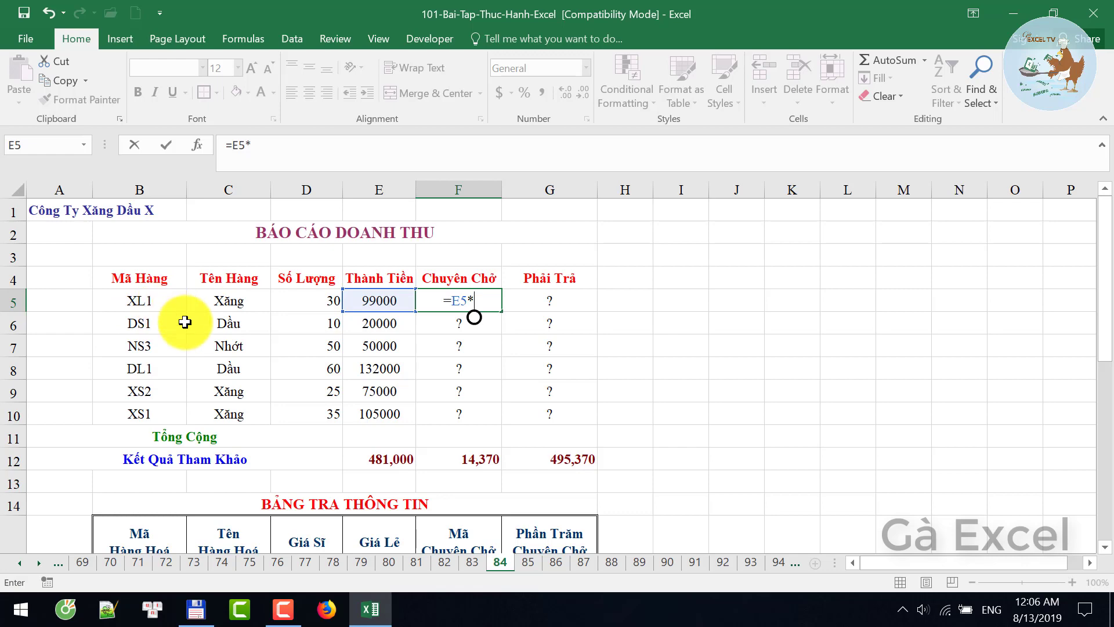
scroll(184, 324, down, 1)
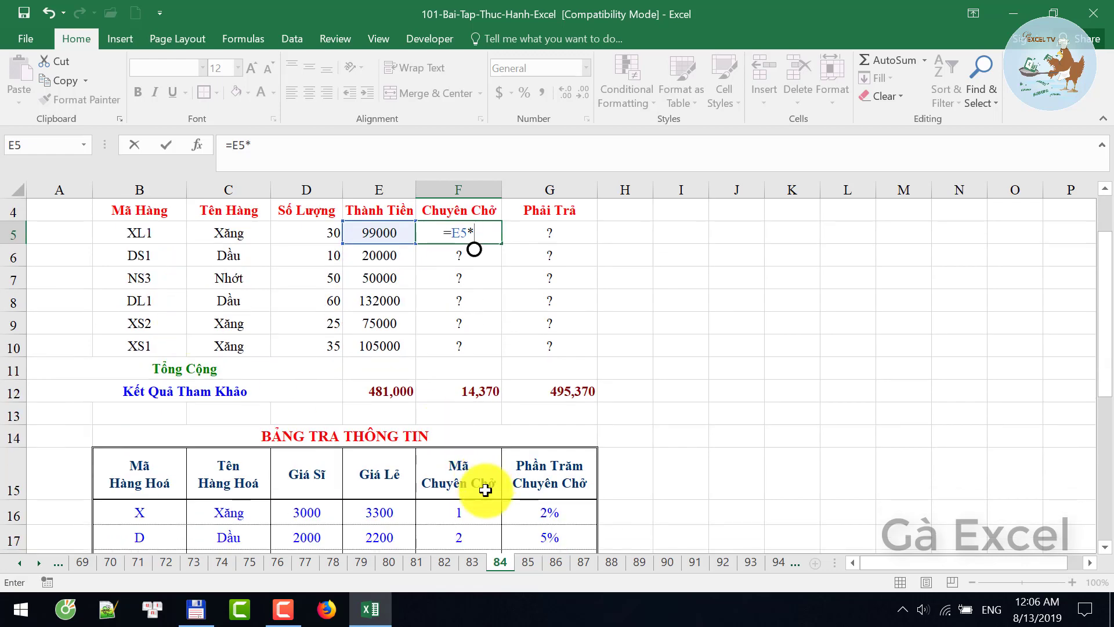
scroll(497, 473, up, 1)
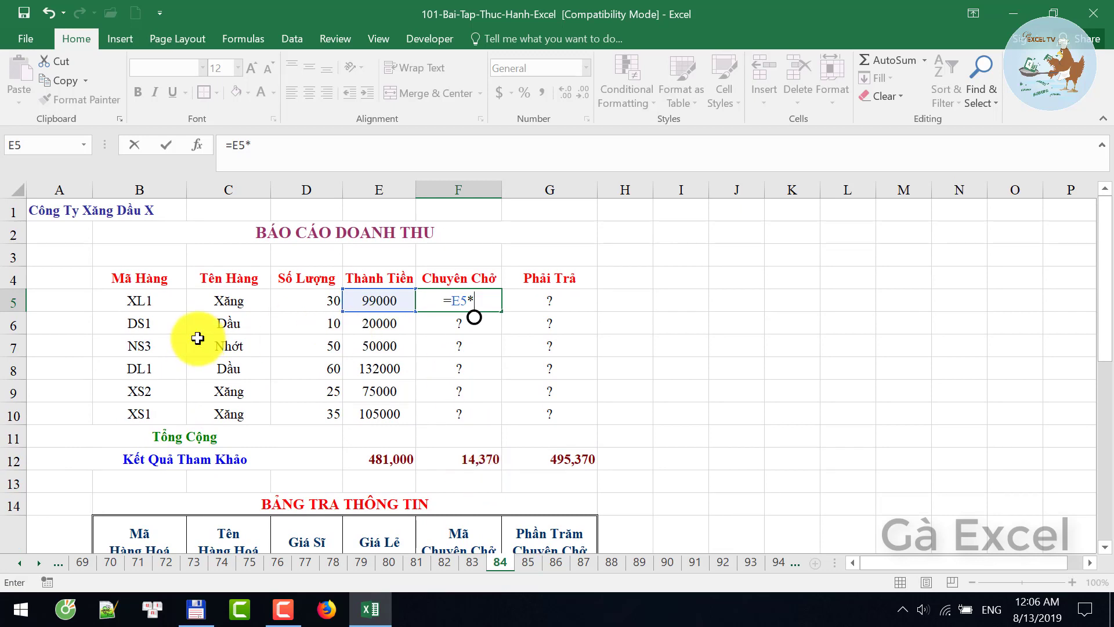
text(vl)
key(Tab)
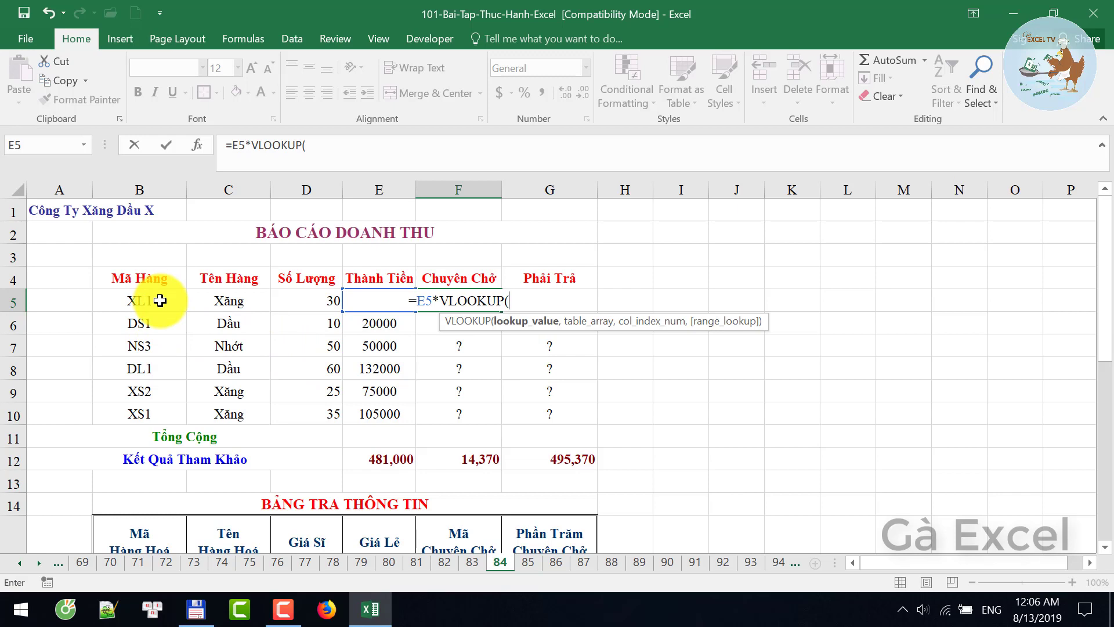
Use RIGHT(B5,1)*1 as the numeric lookup value.
text(ri)
key(Tab)
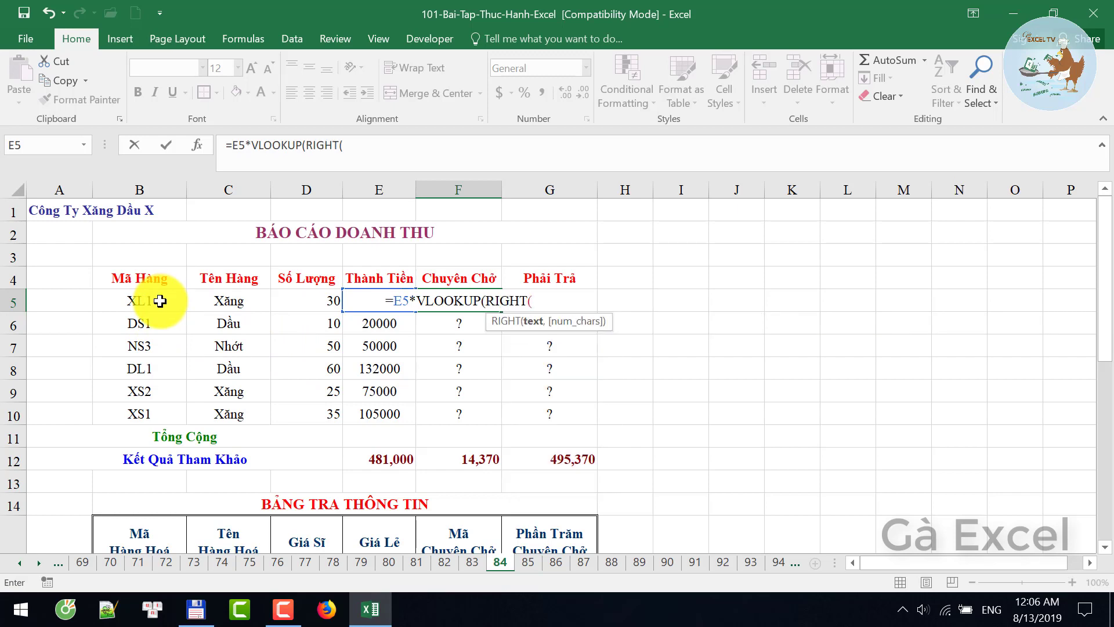
click(160, 300)
scroll(160, 300, down, 1)
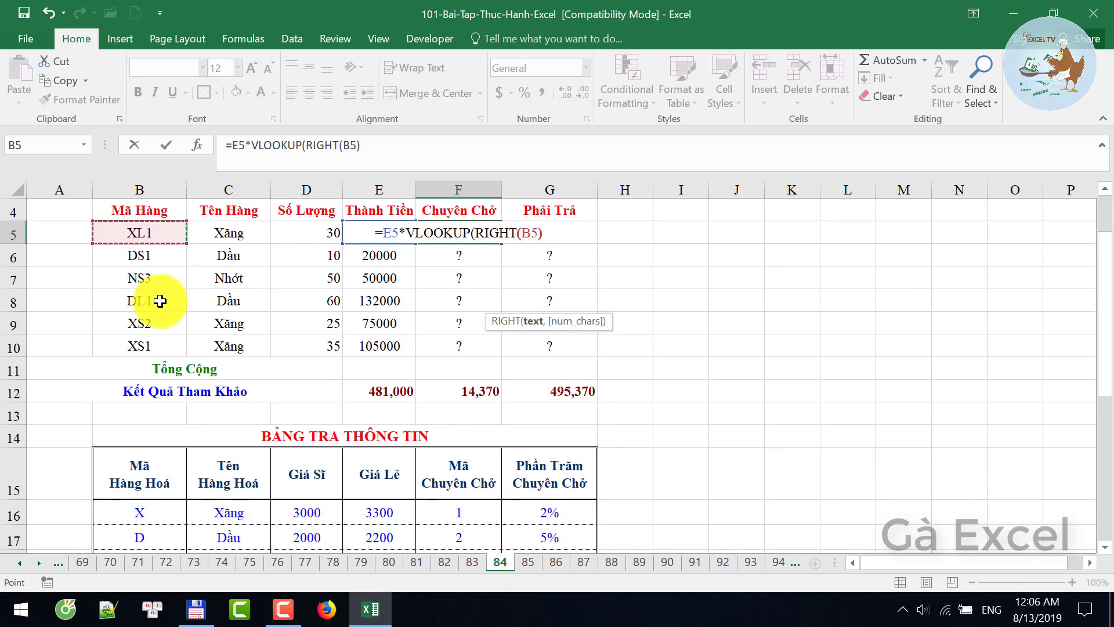
text(,1))
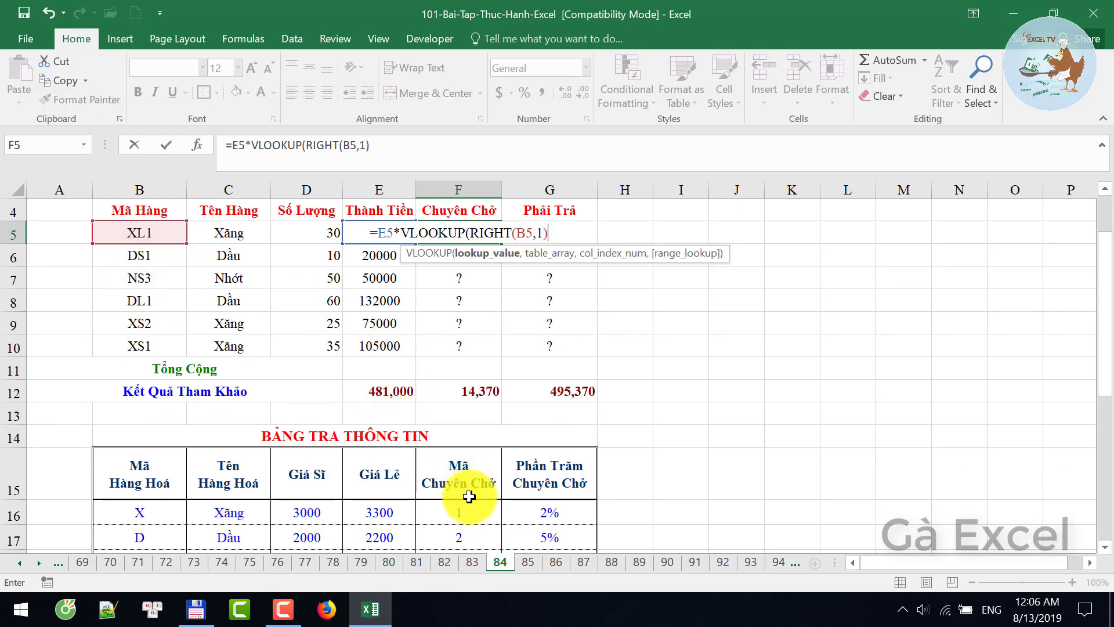
scroll(470, 487, up, 1)
scroll(470, 481, down, 2)
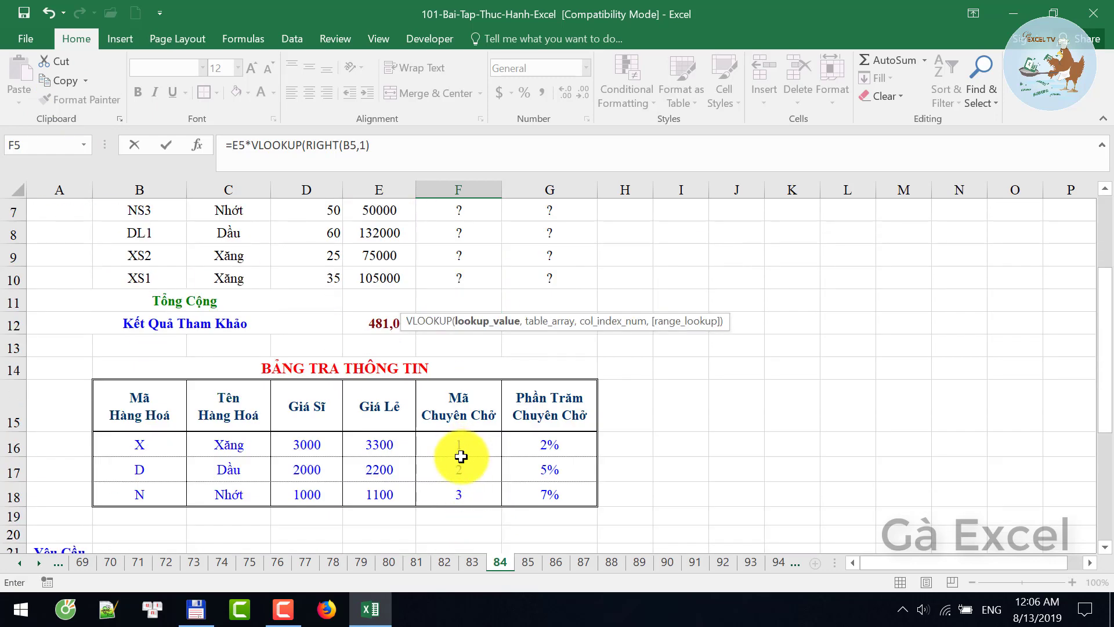
scroll(462, 457, up, 2)
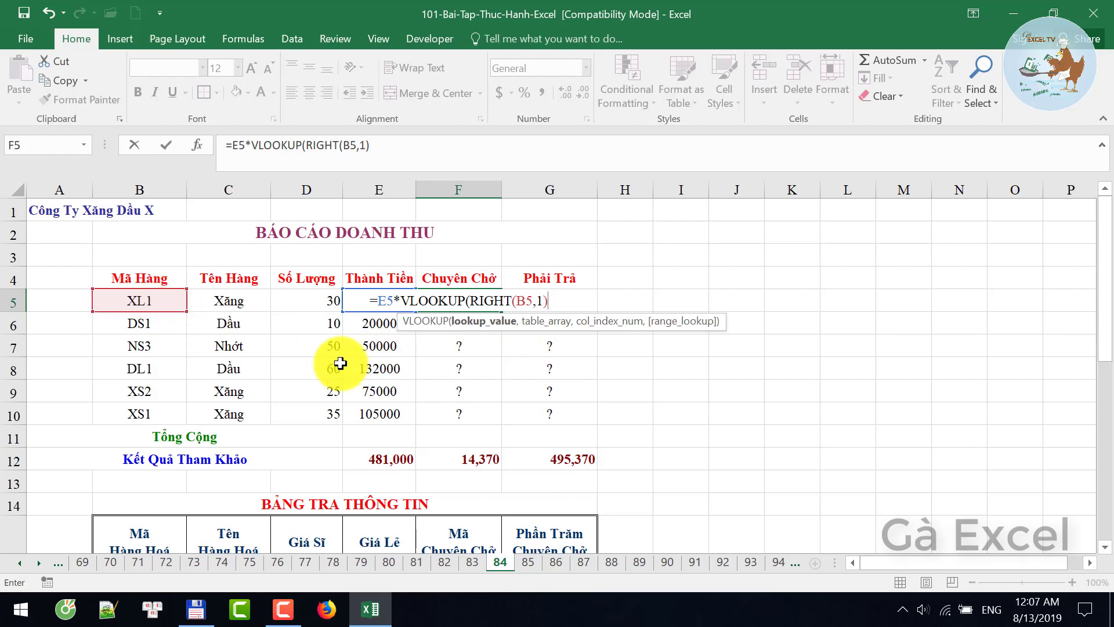
text(*1)
Add the absolute range $F$15:$G$18 and column 2 to the lookup.
scroll(672, 199, down, 1)
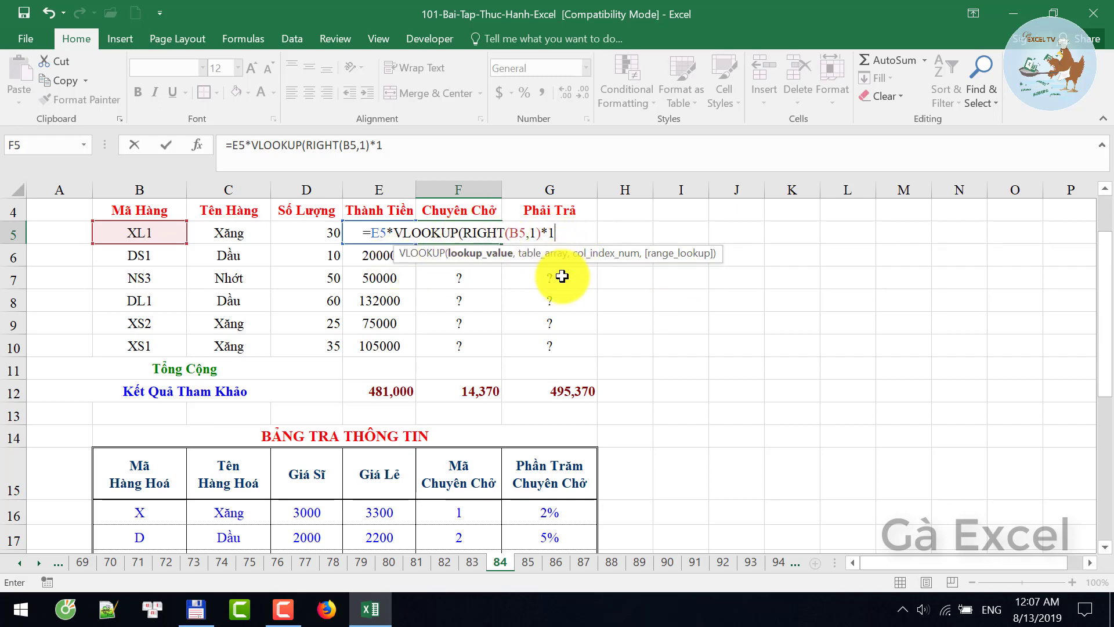
text(,)
scroll(566, 401, down, 1)
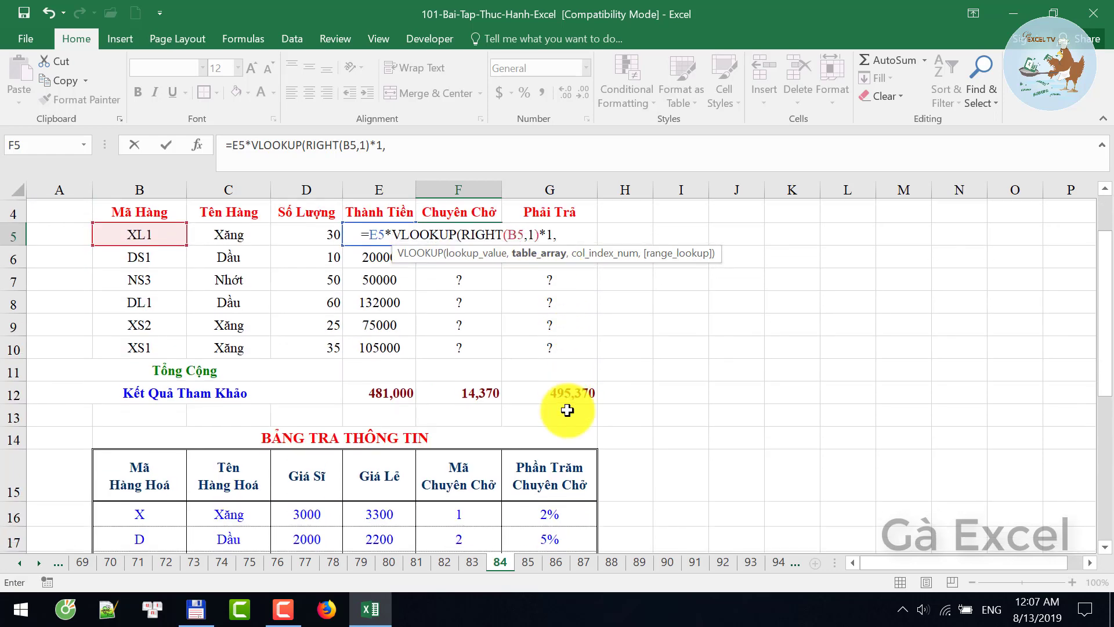
drag(473, 413, 548, 493)
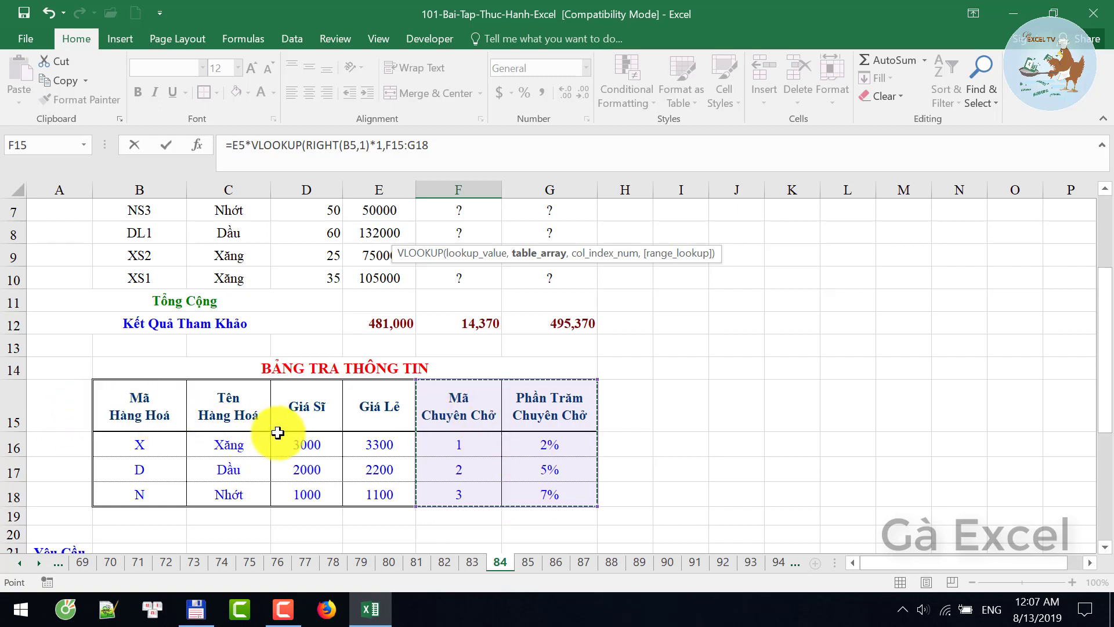
key(F4)
text(,)
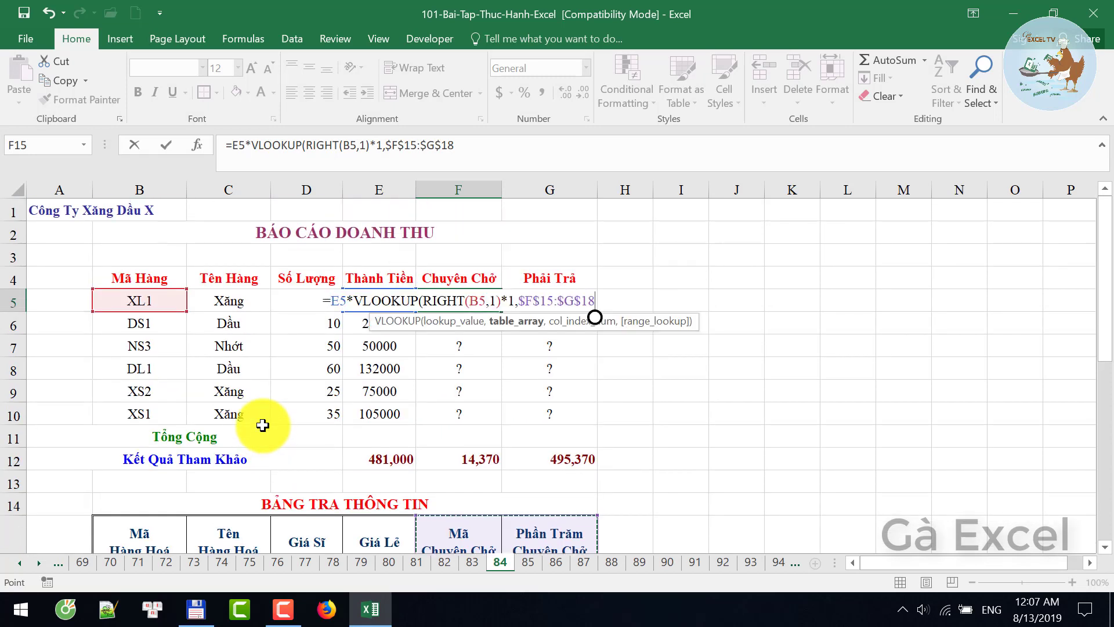
text(2)
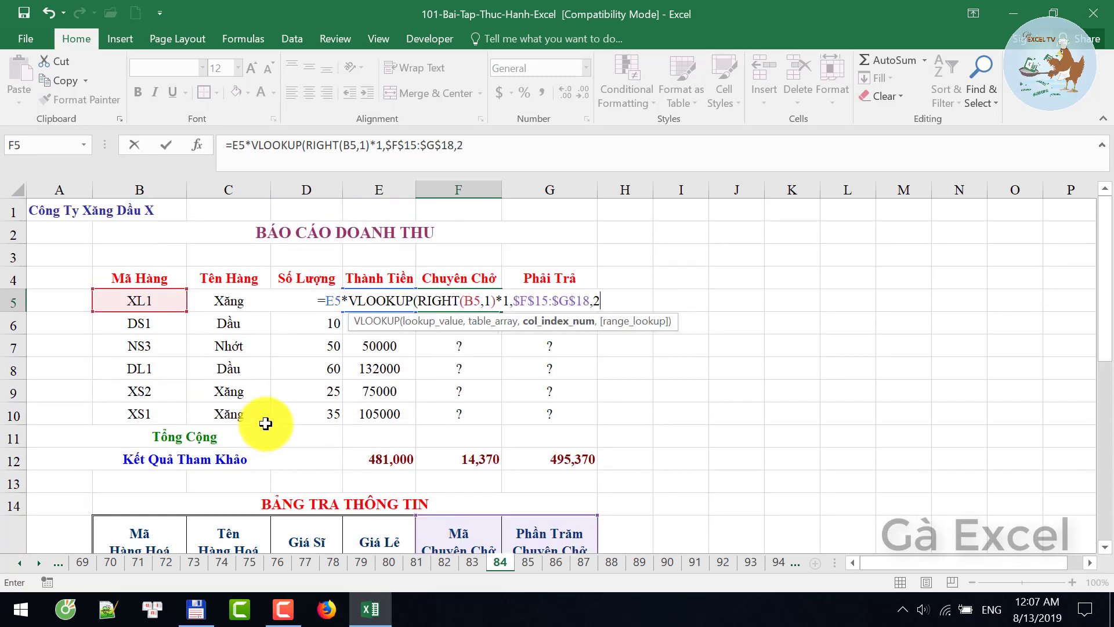
text(,))
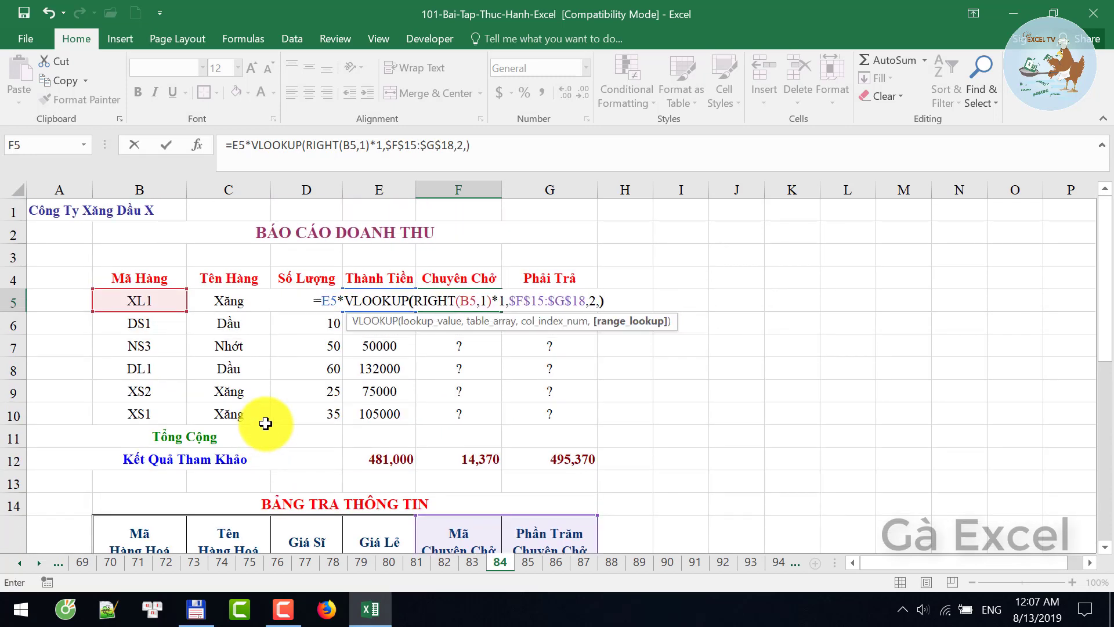
Commit the F5 shipping-cost formula and check it against code XL1 and the 2% rate in G16.
key(Return)
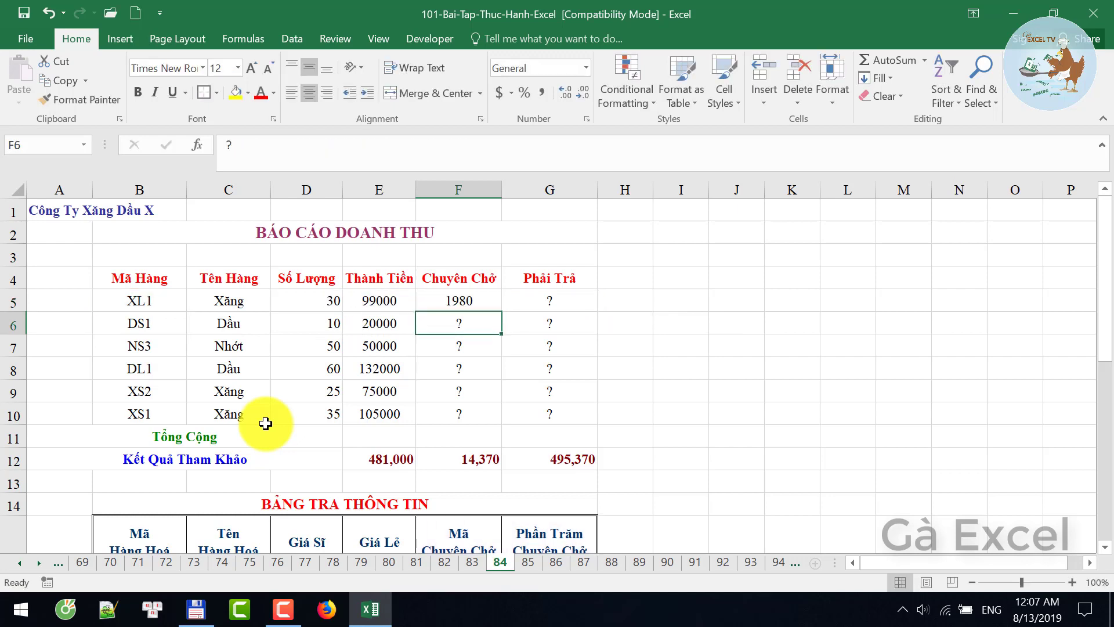
key(Up)
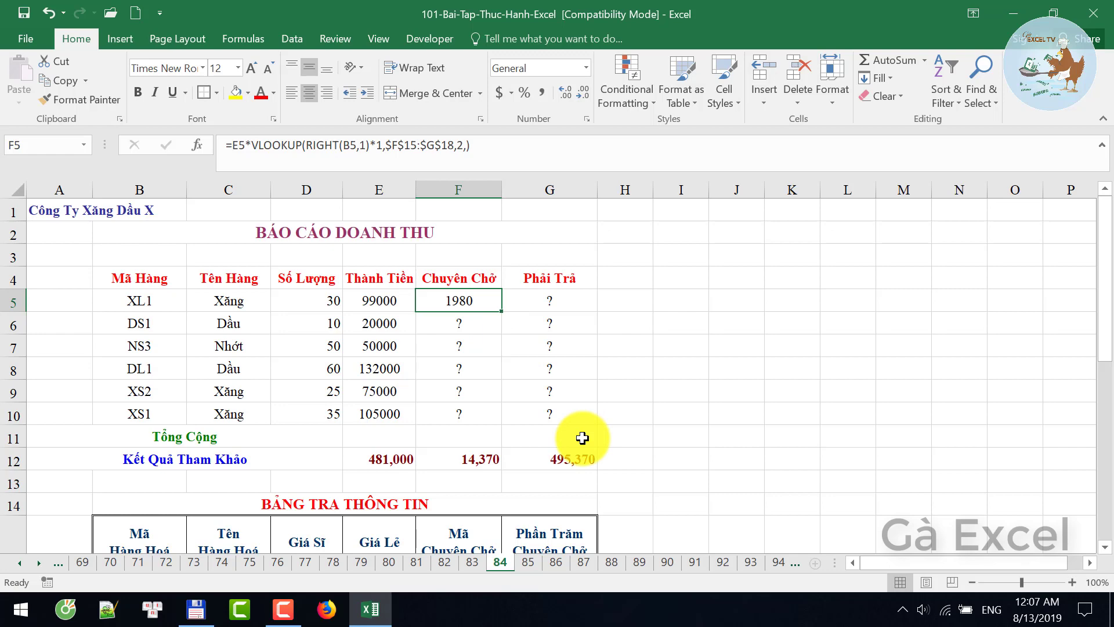
click(165, 303)
scroll(551, 476, down, 1)
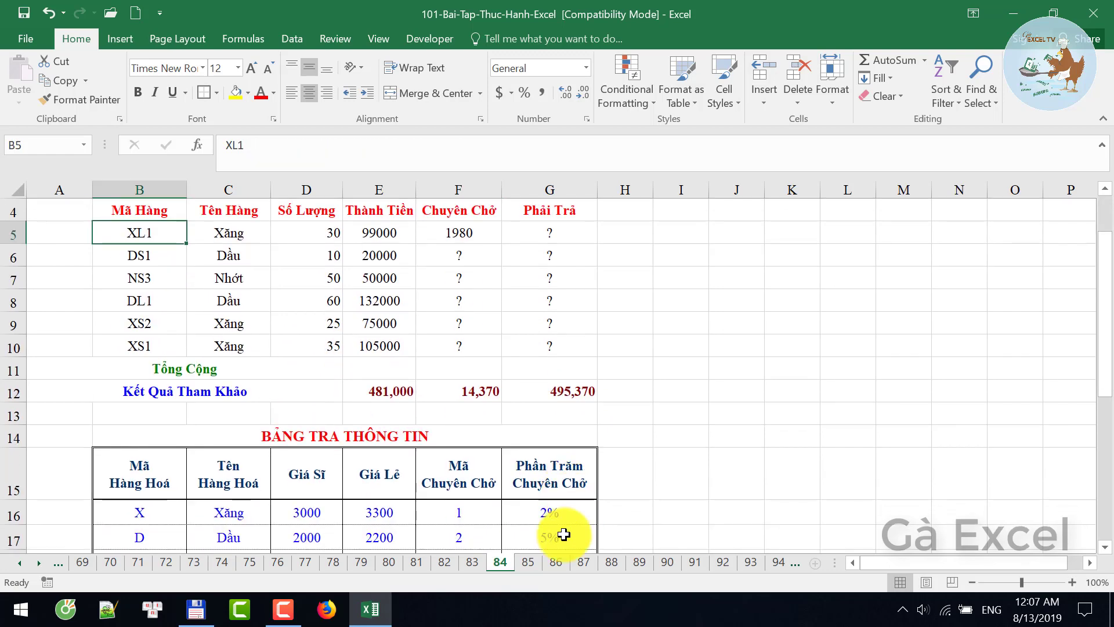
click(558, 511)
scroll(557, 510, up, 1)
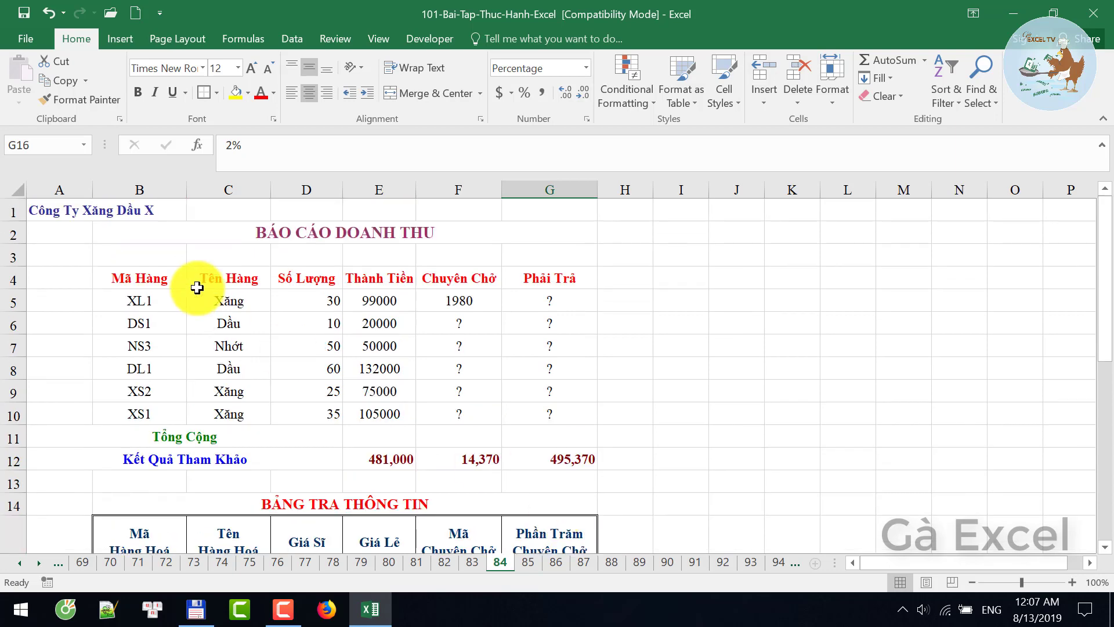
click(378, 300)
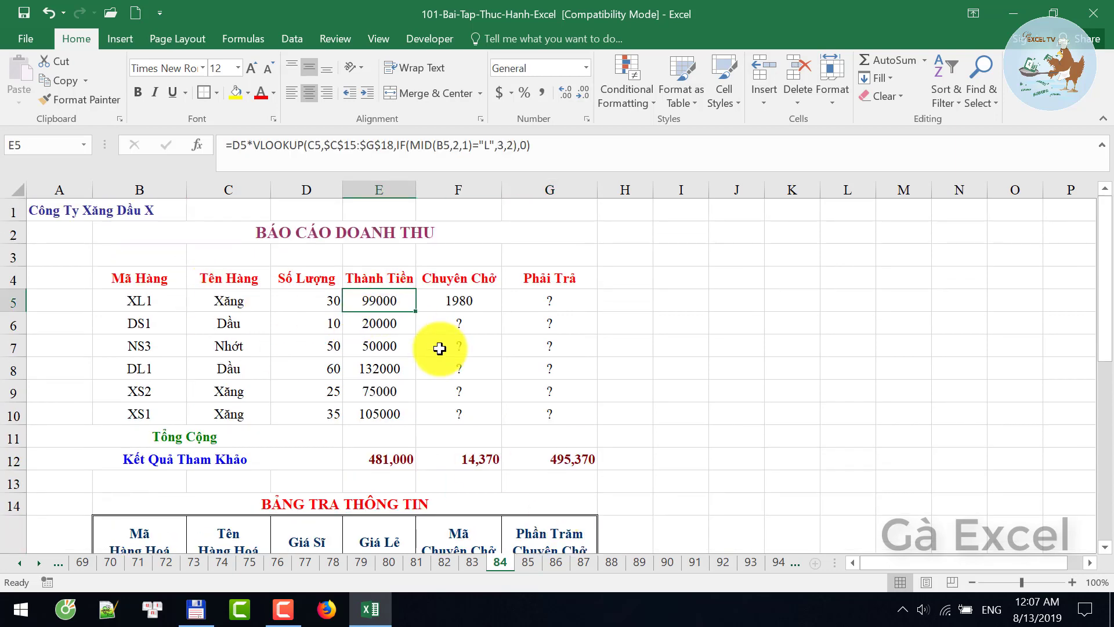
Copy the F5 shipping formula down to F10, giving 1980, 400, 3500, 2640, 3750 and 2100.
click(453, 306)
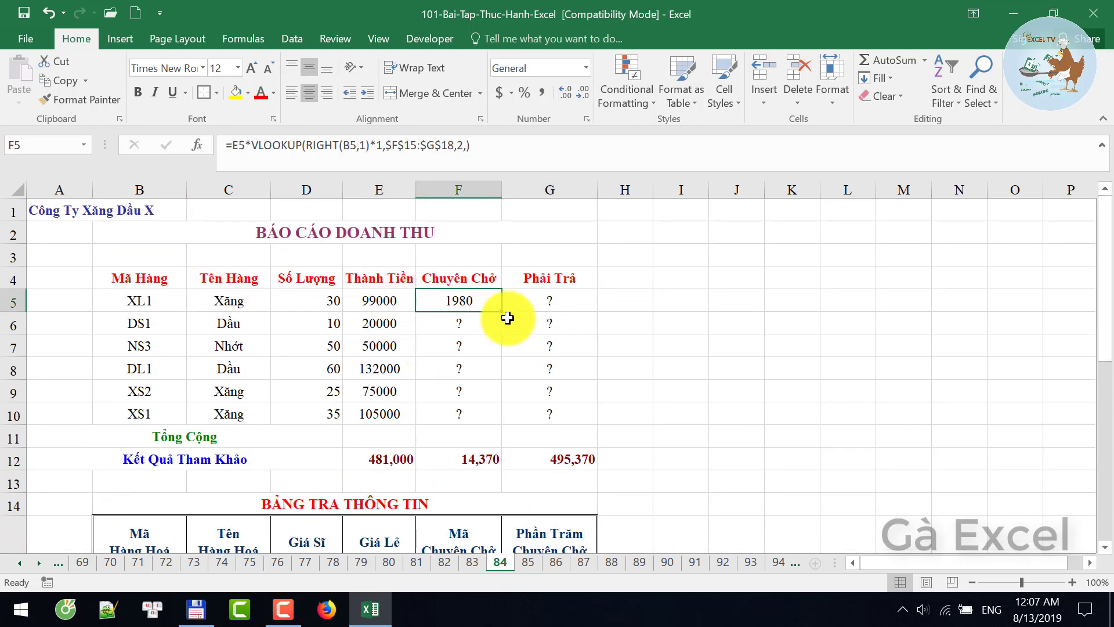
double_click(500, 310)
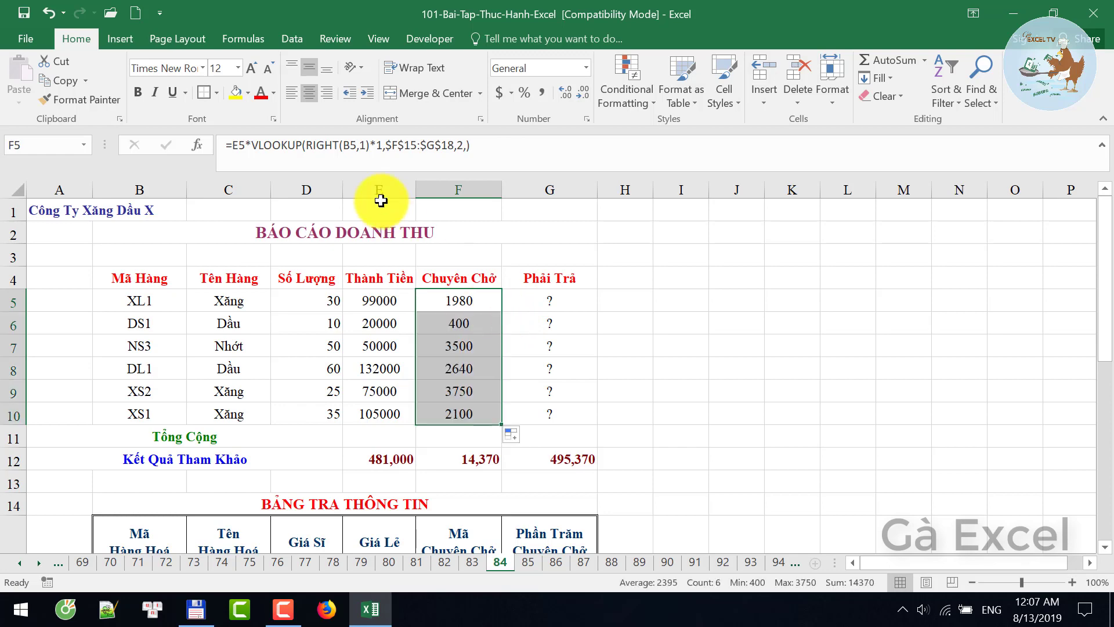
click(379, 144)
scroll(379, 145, down, 1)
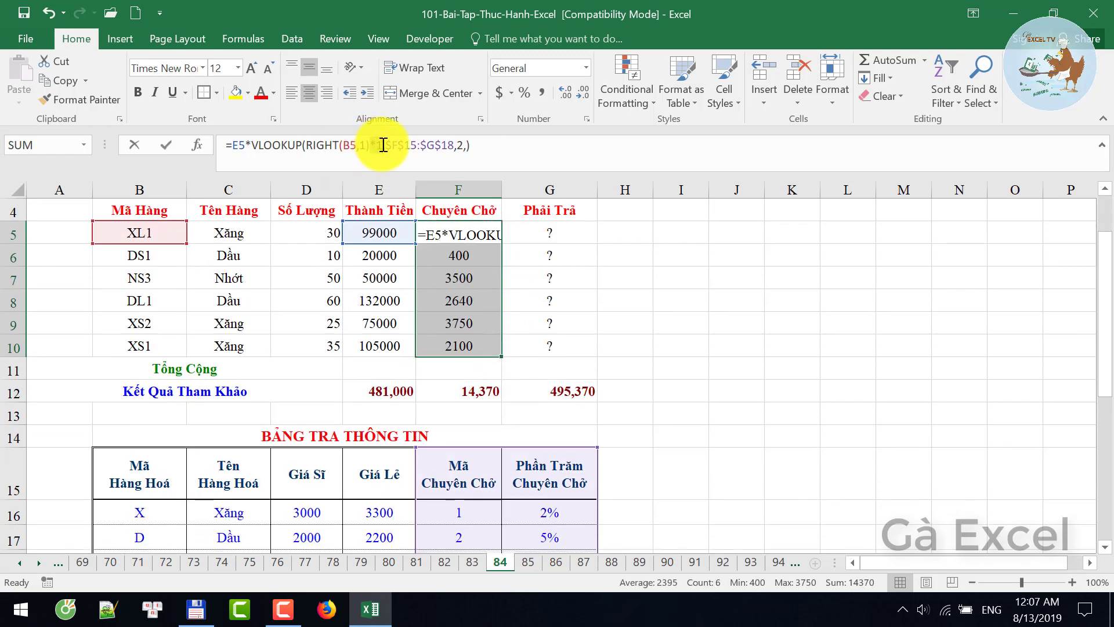
Rewrite the F5 formula to wrap RIGHT(B5,1) in VALUE() instead of multiplying by 1.
double_click(379, 146)
key(BackSpace)
key(BackSpace)
text(,)
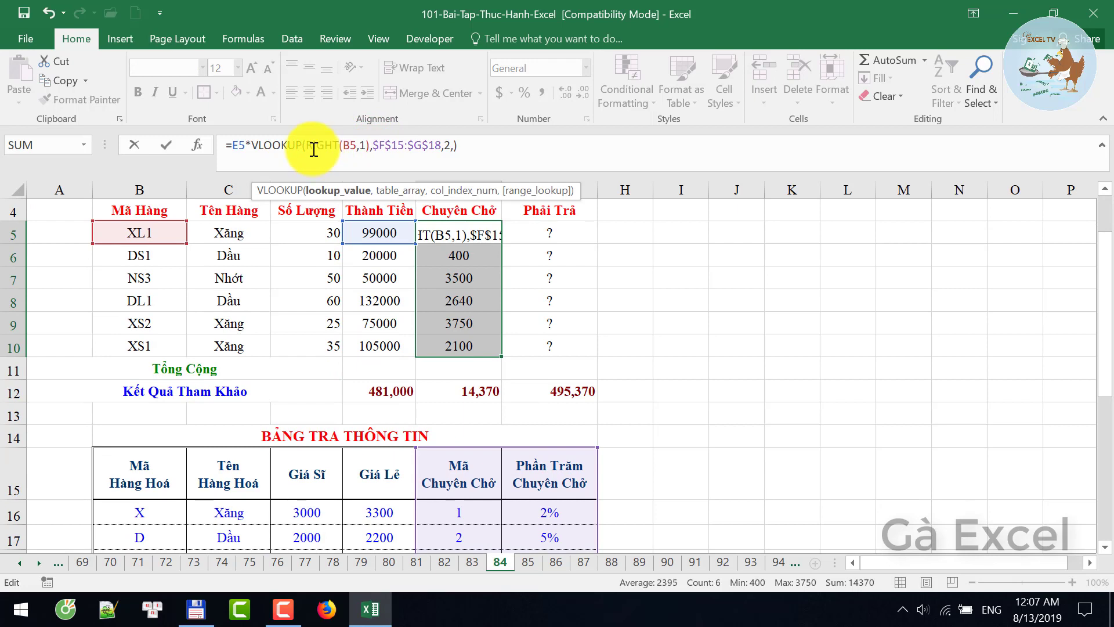
click(305, 146)
text(VALUE()
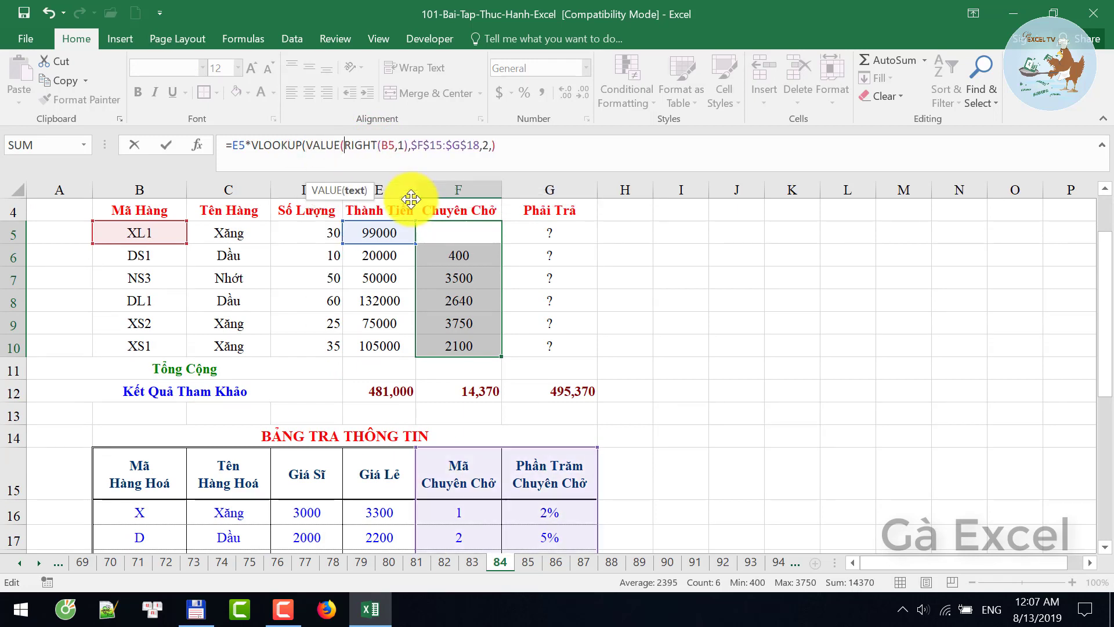
click(407, 145)
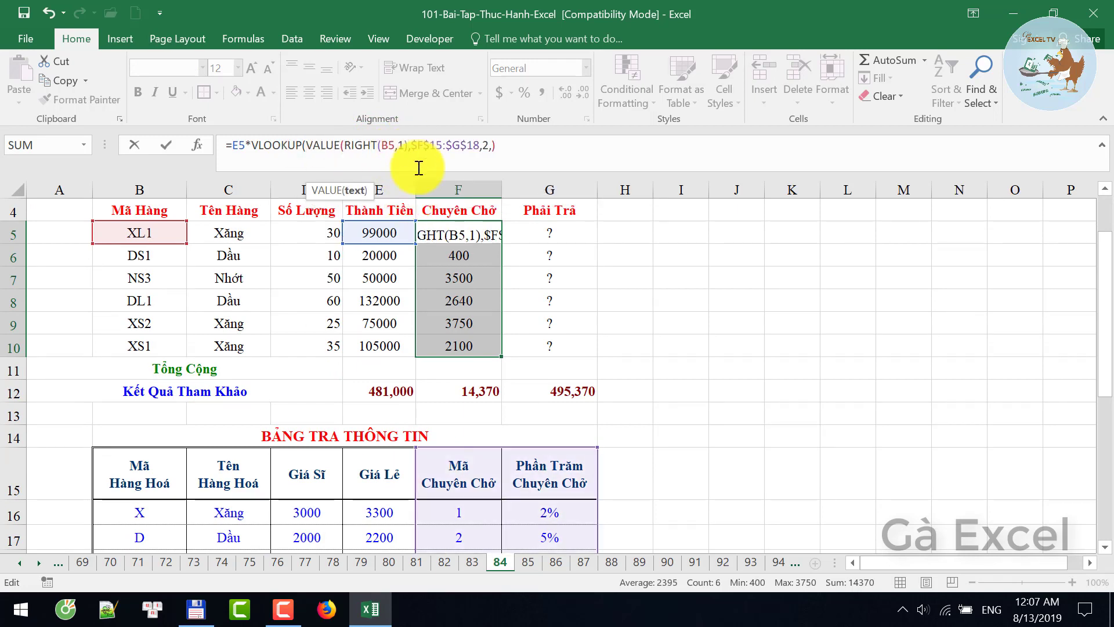
text())
key(ctrl+Return)
Refill the revised VALUE-based formula from F5 down to F10, keeping results 1980 through 2100.
click(486, 239)
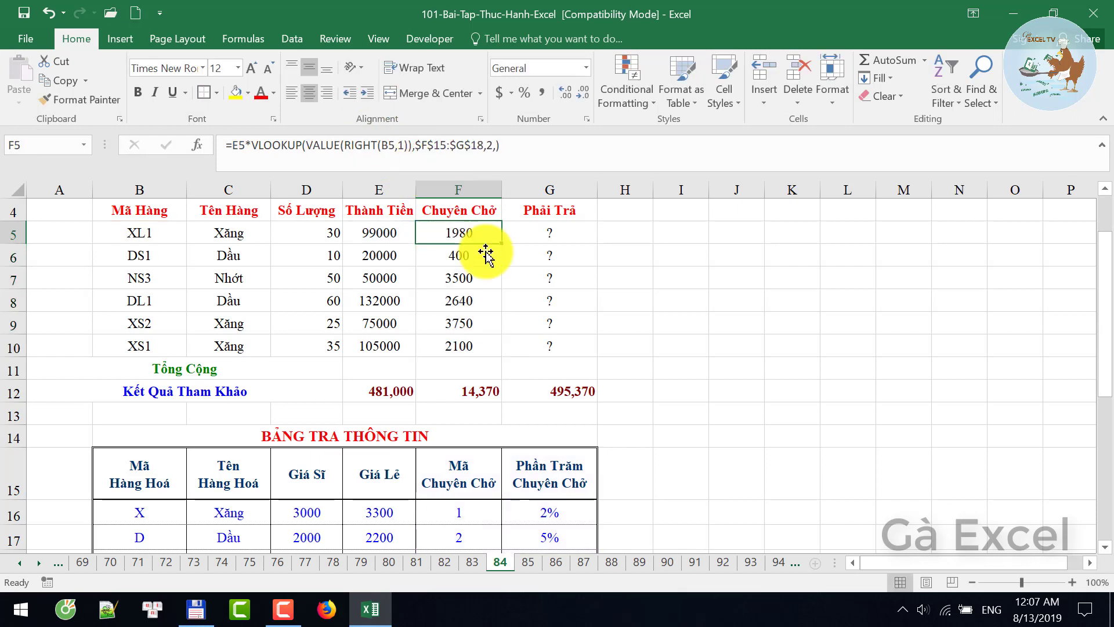
double_click(502, 243)
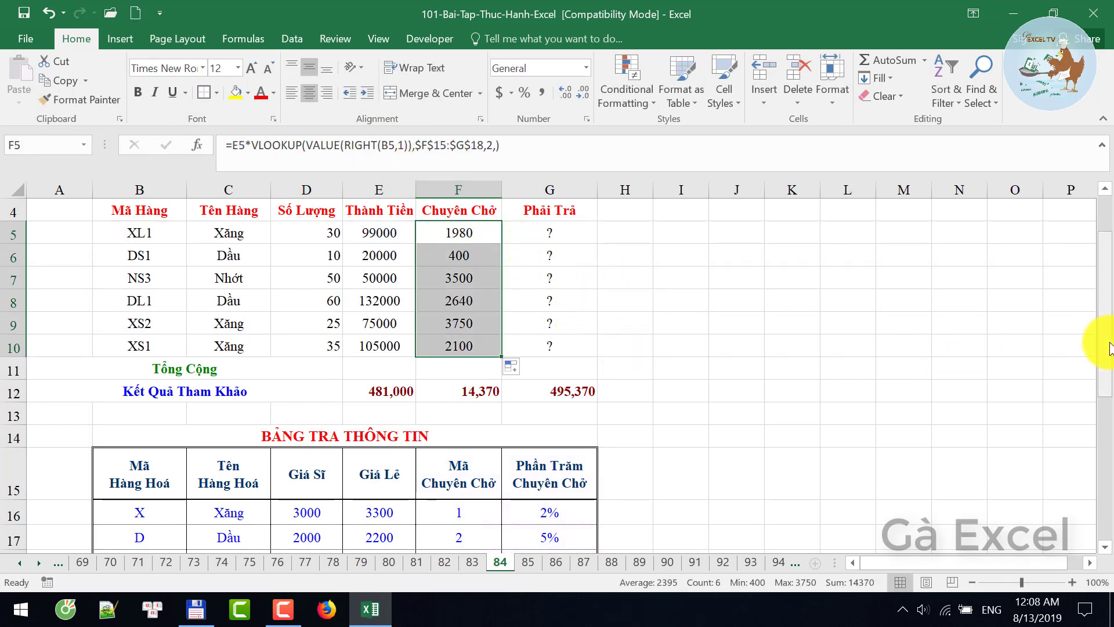
drag(1104, 363, 1109, 507)
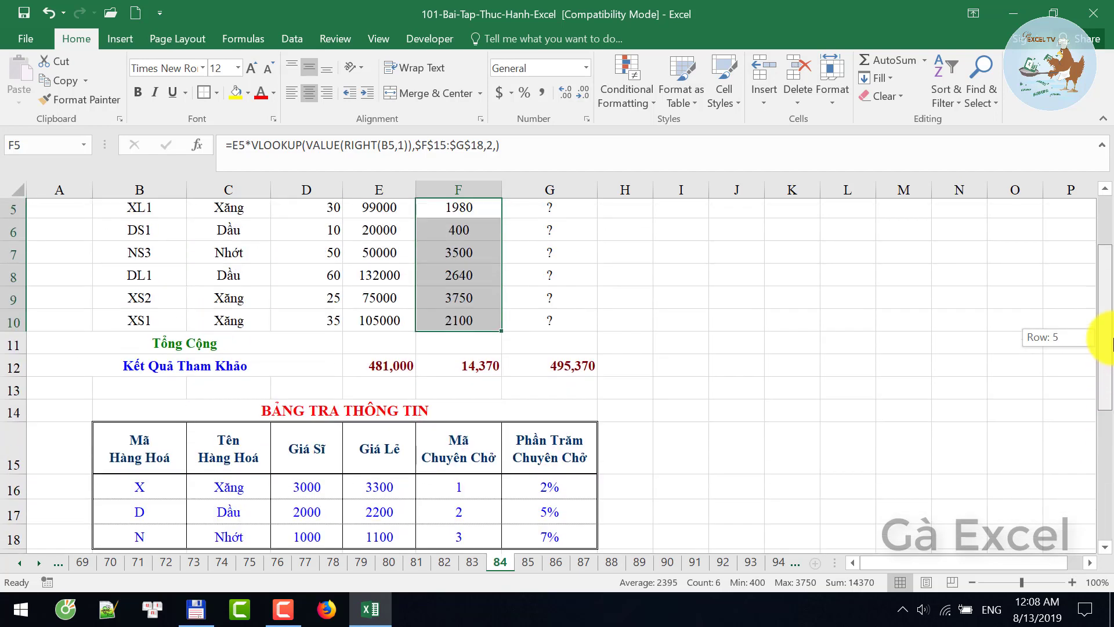
drag(1109, 510, 1105, 356)
Fill Phải Trả G5:G10 with =E5+F5, giving 100980 to 107100.
click(548, 250)
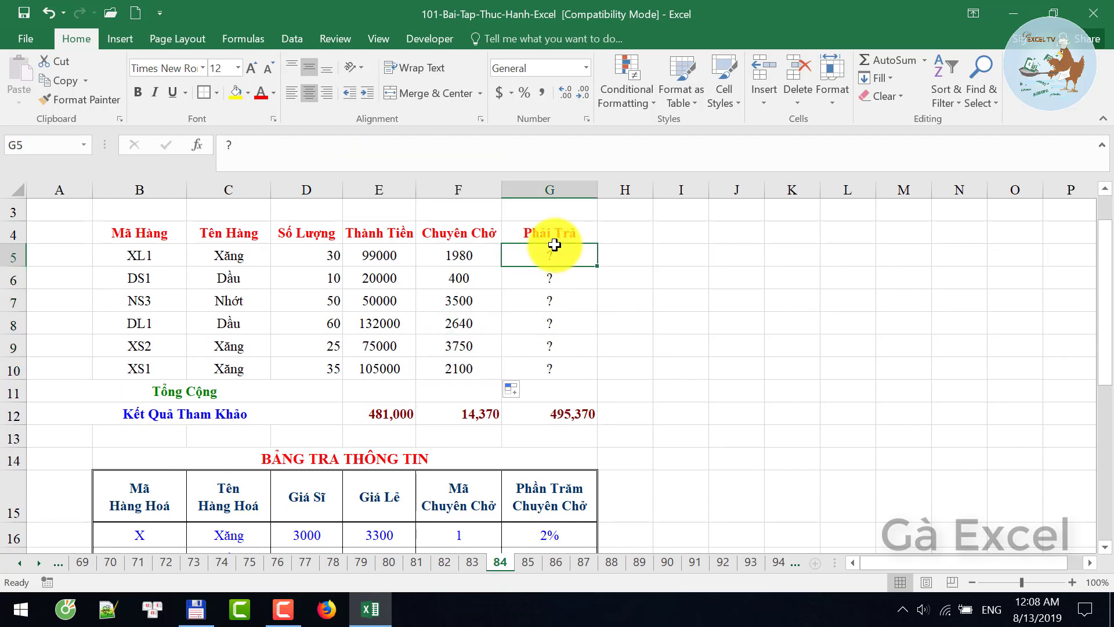
text(=)
key(Left)
key(Left)
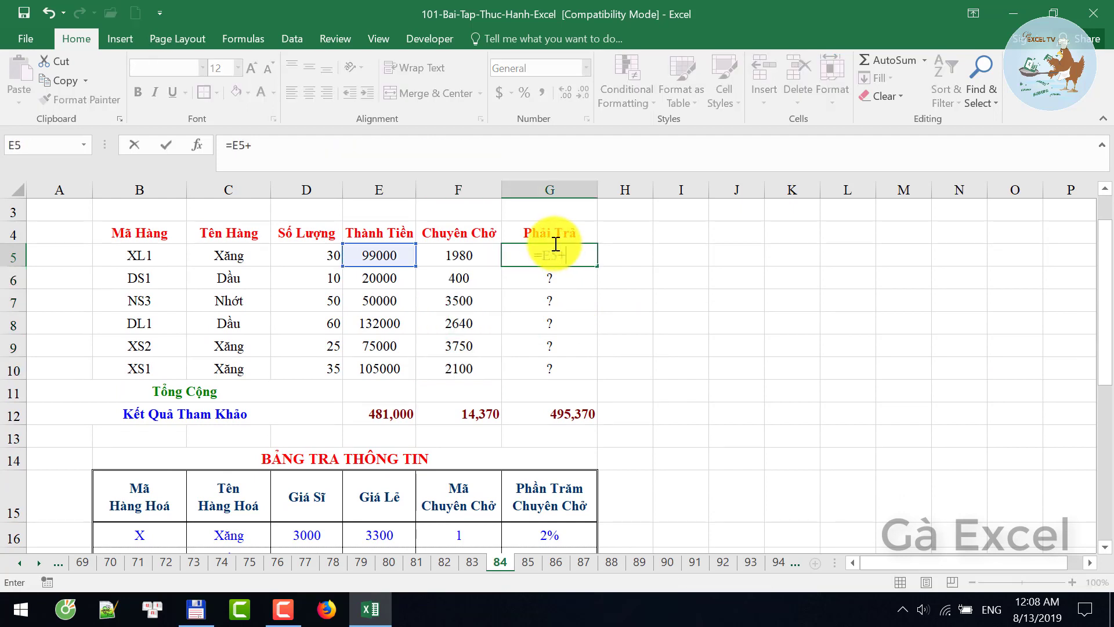
key(Left)
key(Return)
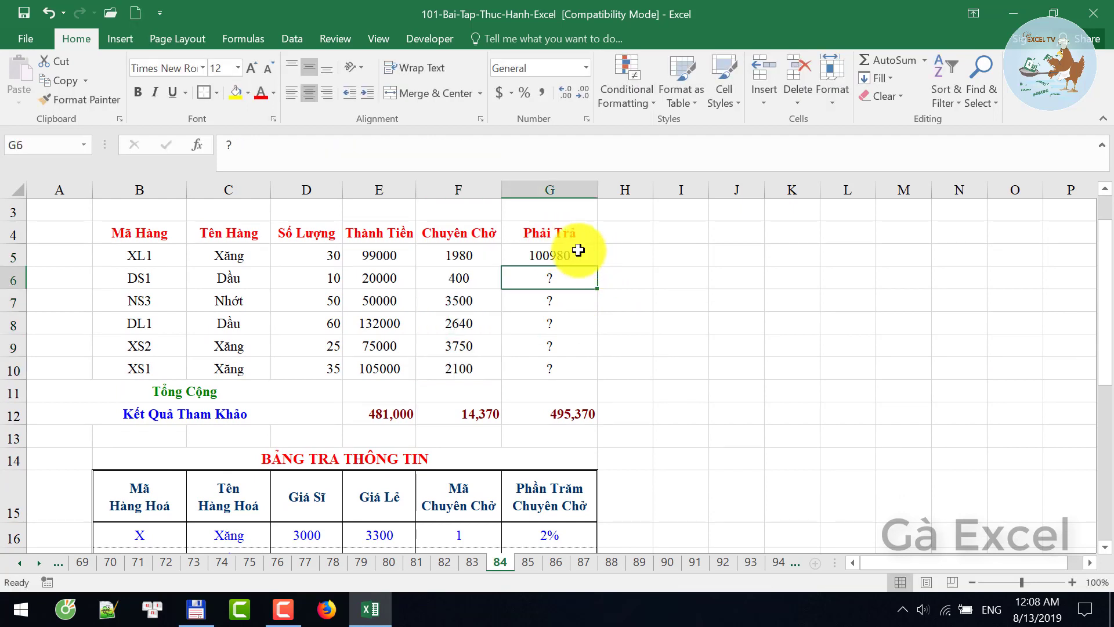
click(577, 252)
double_click(597, 265)
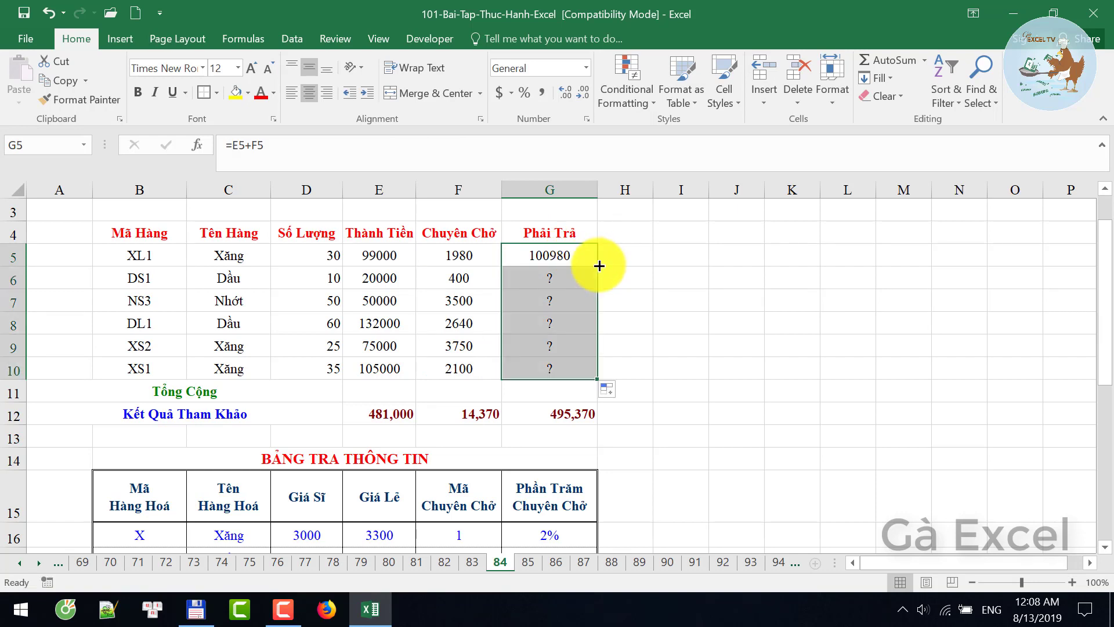
Enter =SUM(E5:E10) in E11 and copy it across to F11 and G11.
click(389, 392)
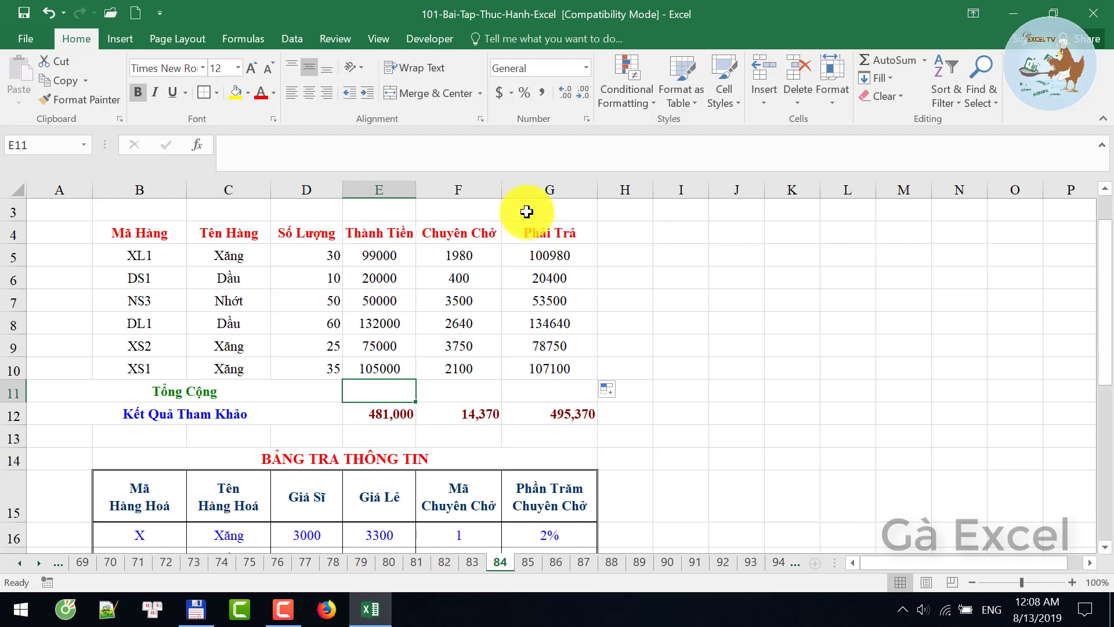
text(=s)
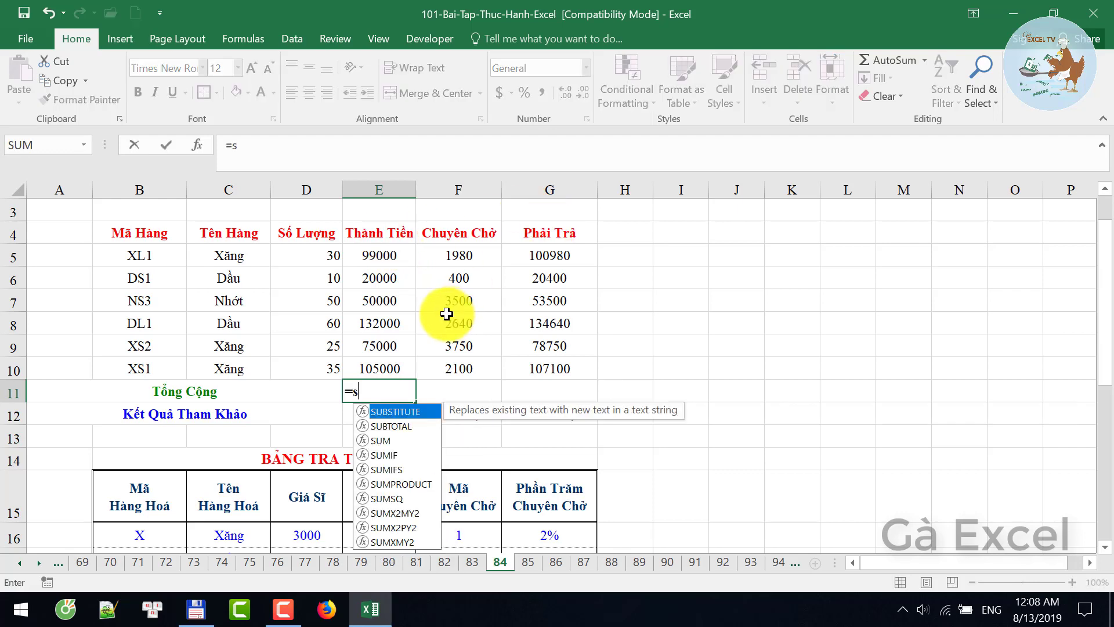
text(um()
drag(380, 368, 386, 253)
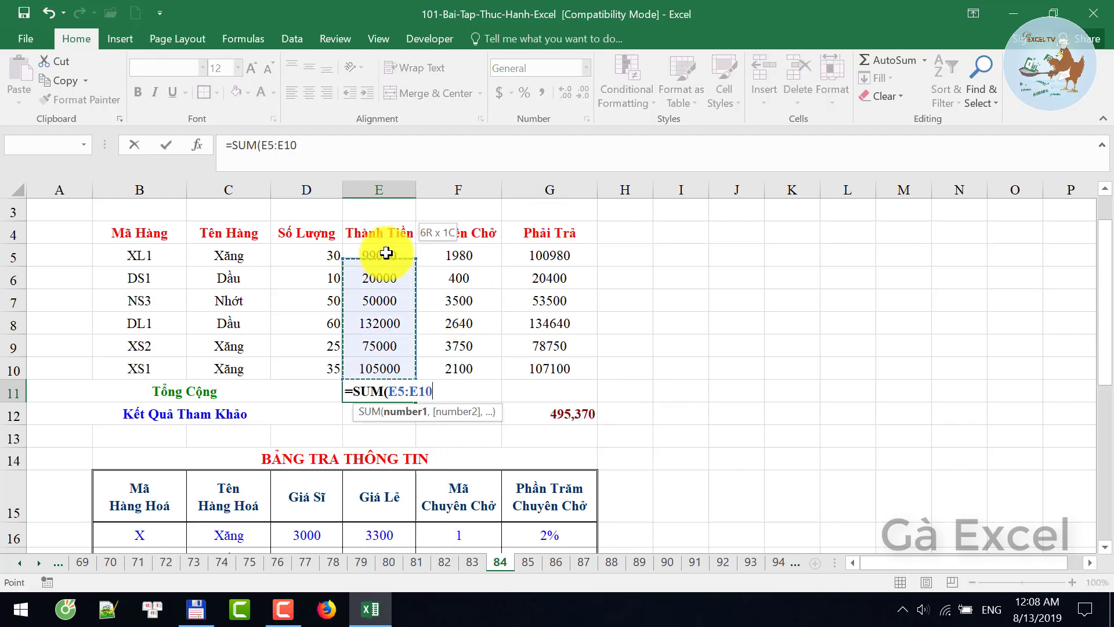
key(Return)
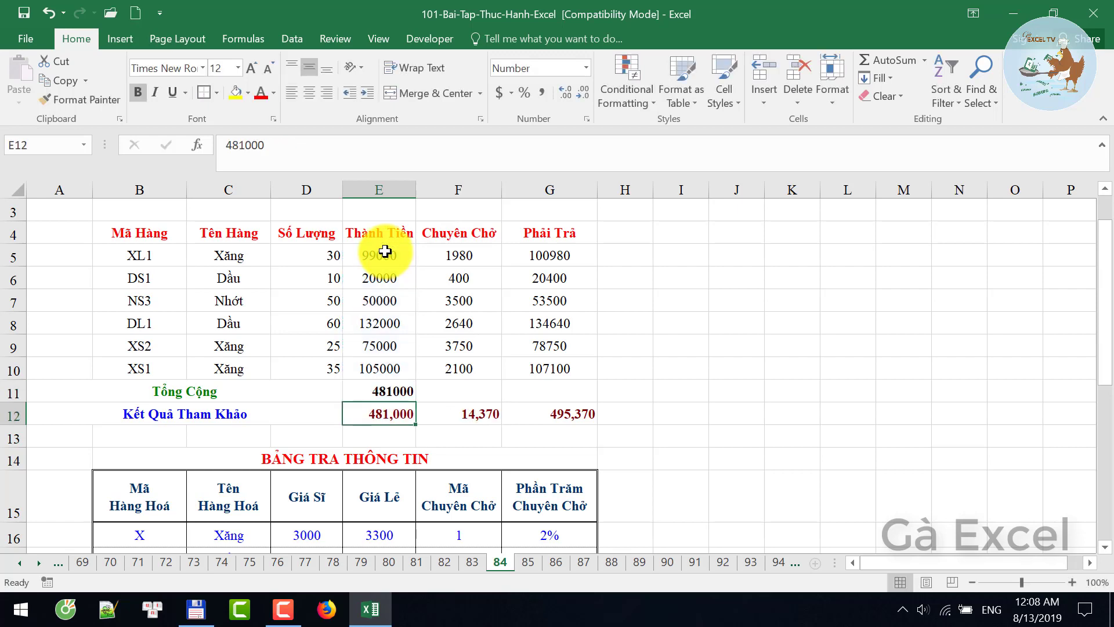
key(Up)
drag(416, 403, 593, 395)
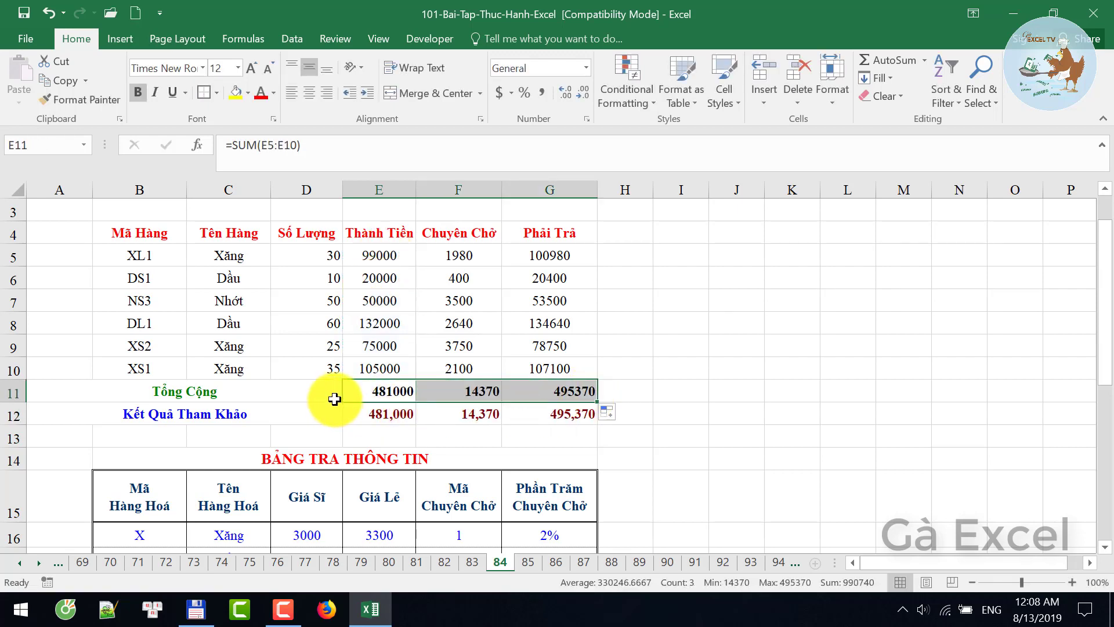
Apply Comma Style with no decimals to the totals 481,000, 14,370 and 495,370.
click(550, 92)
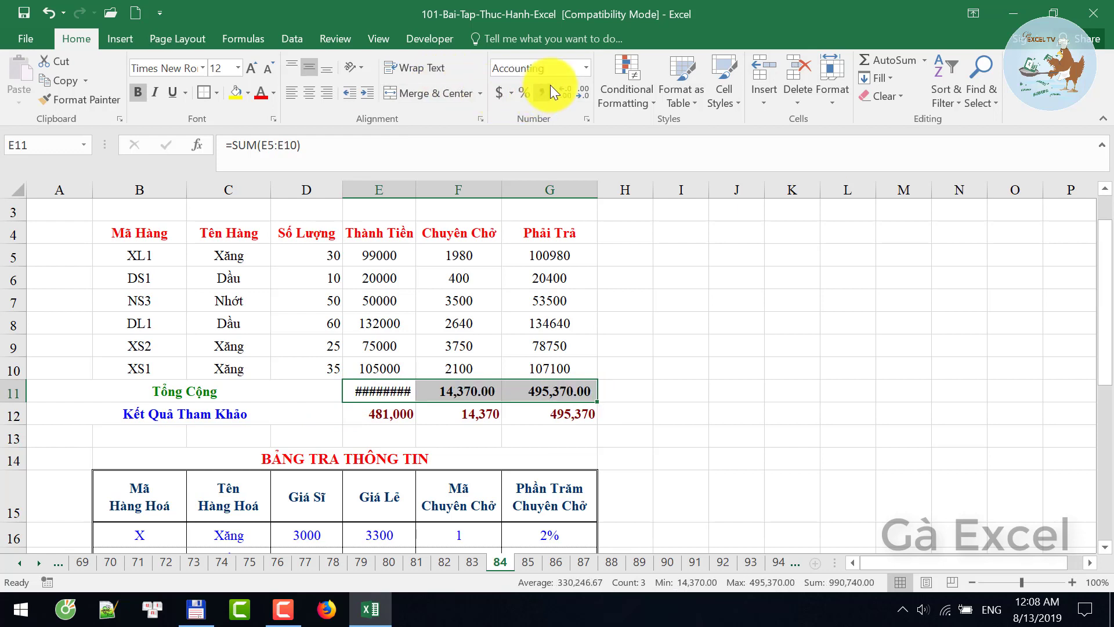
double_click(583, 93)
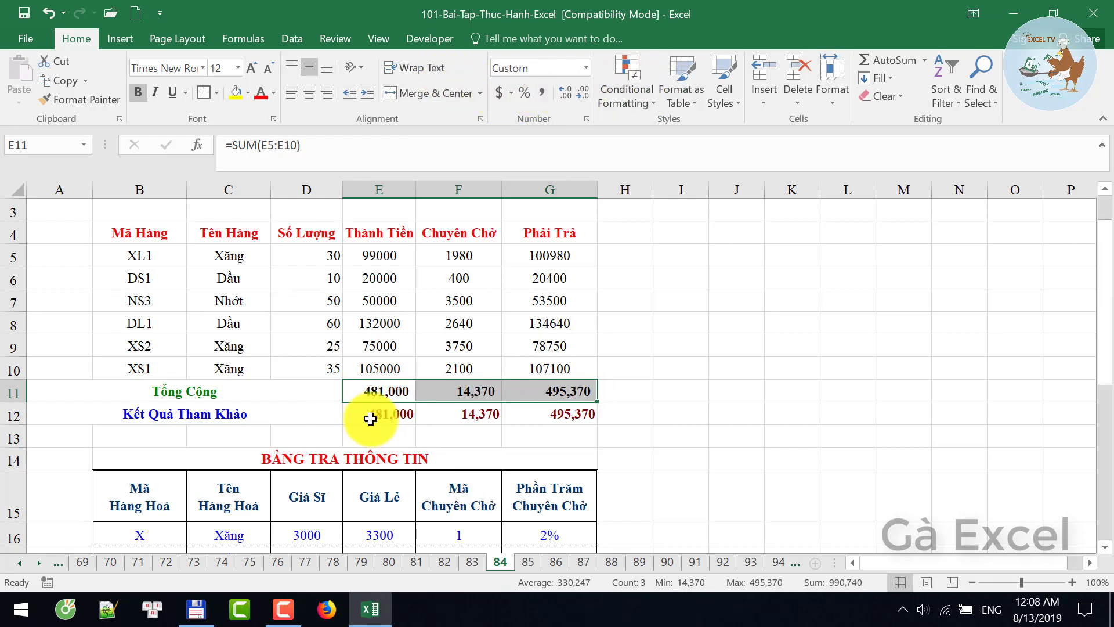
click(558, 415)
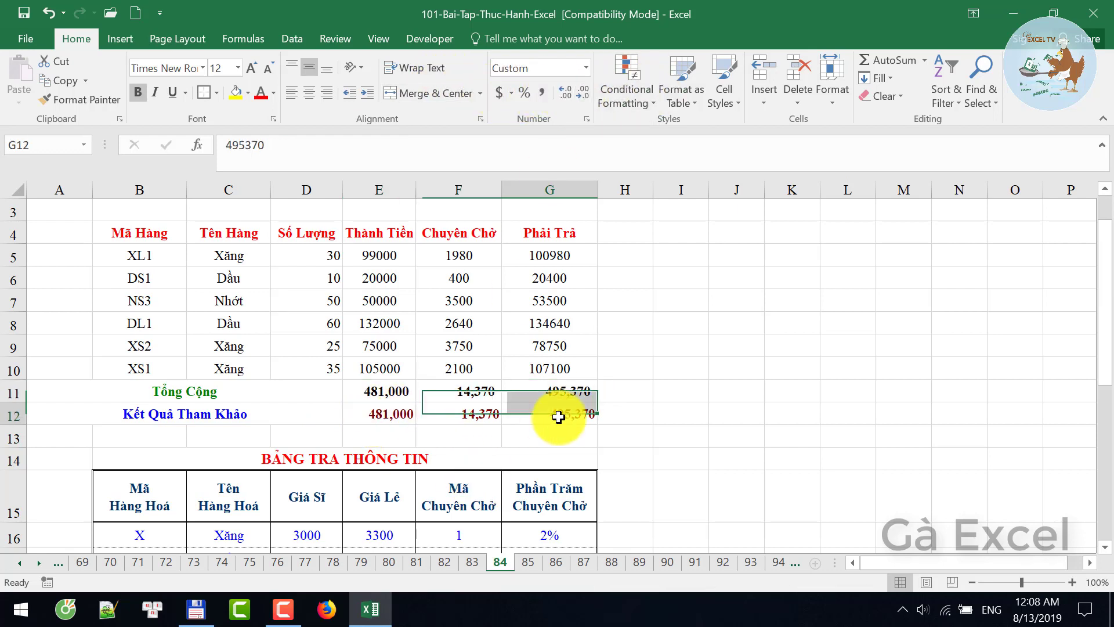
click(377, 400)
scroll(401, 388, down, 2)
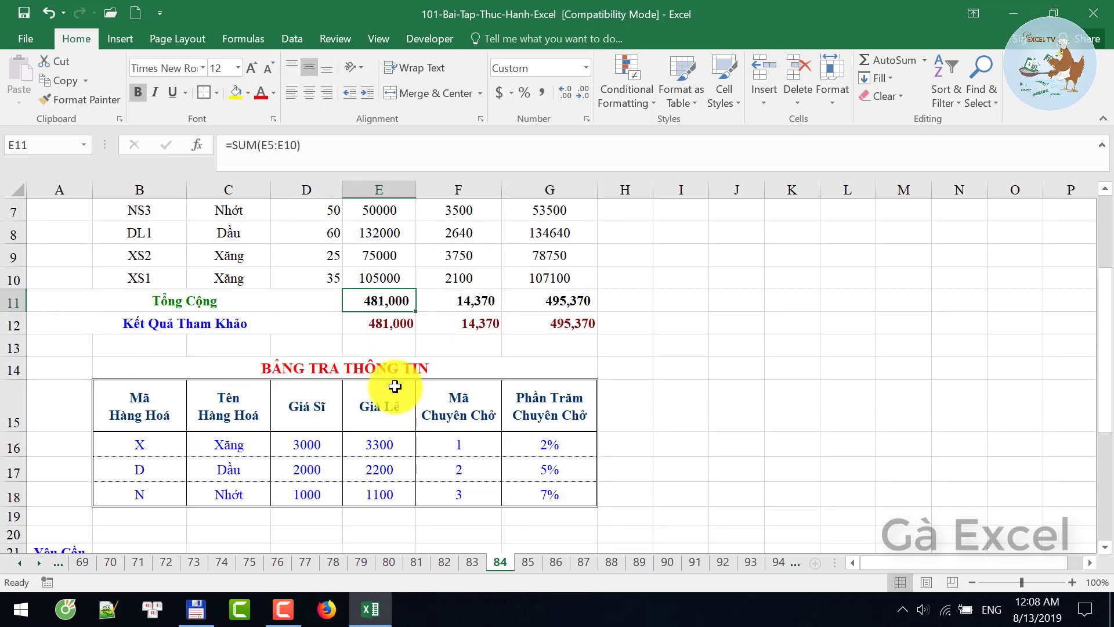
scroll(395, 386, down, 6)
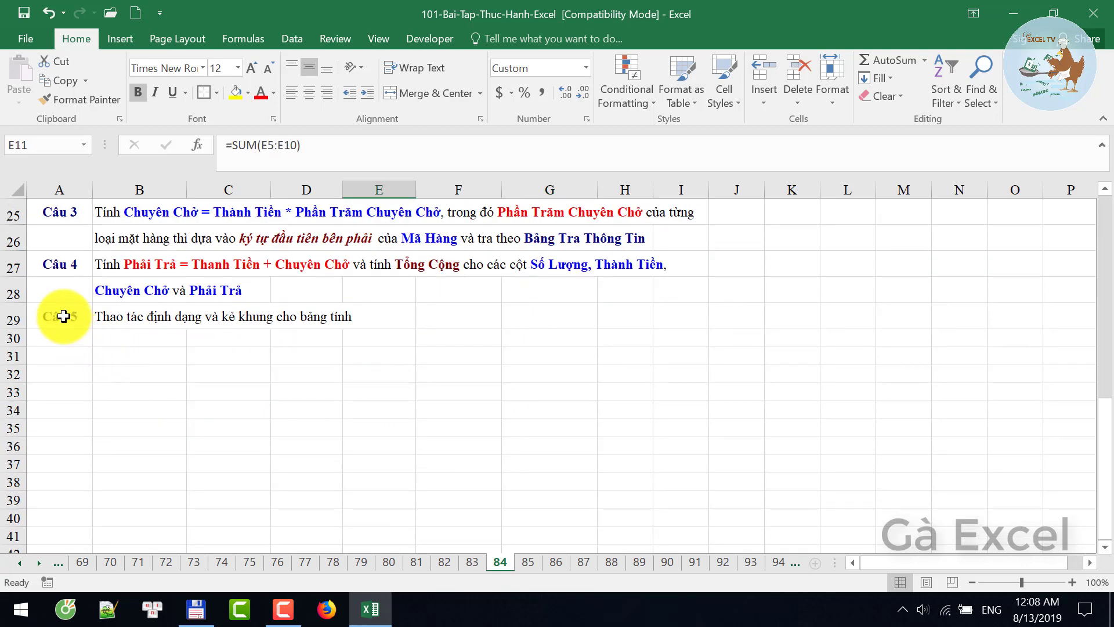
scroll(176, 372, up, 1)
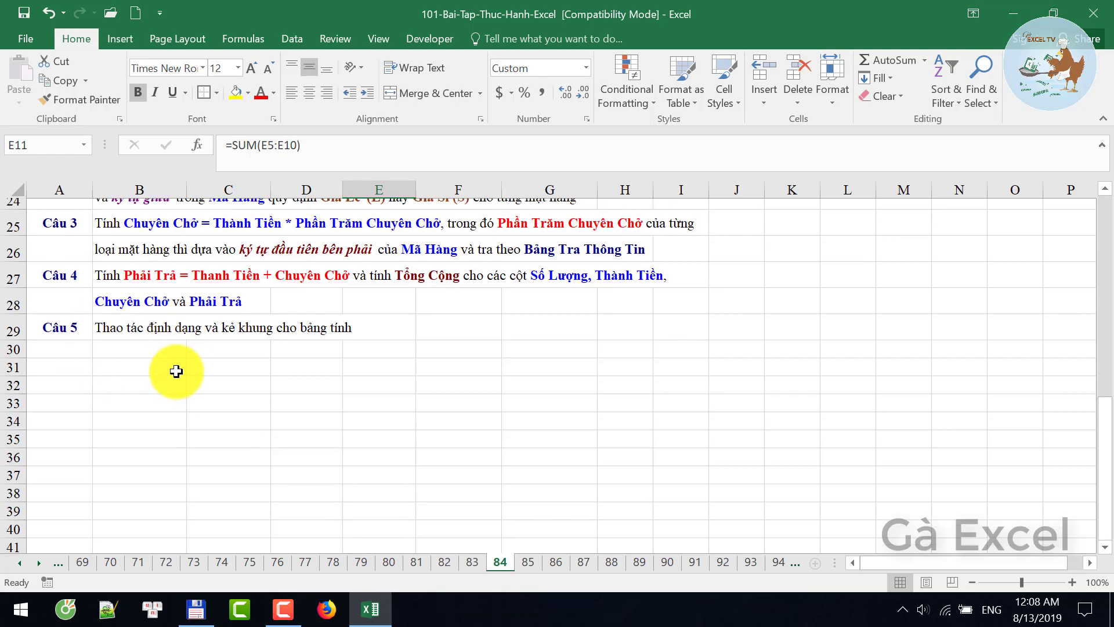
scroll(176, 372, up, 8)
drag(130, 278, 567, 441)
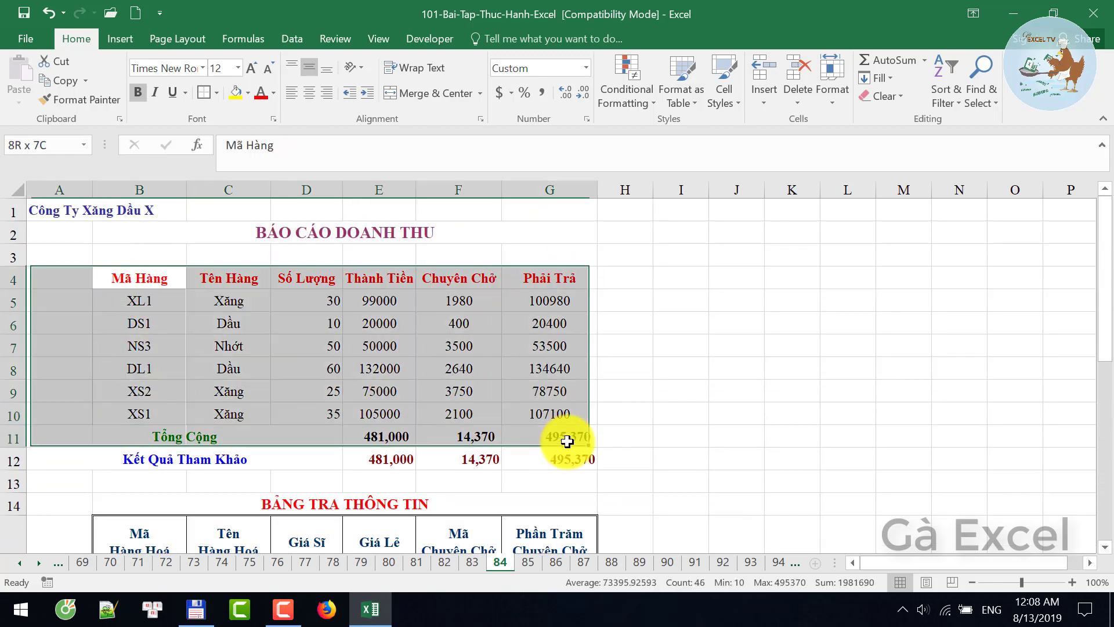
click(125, 275)
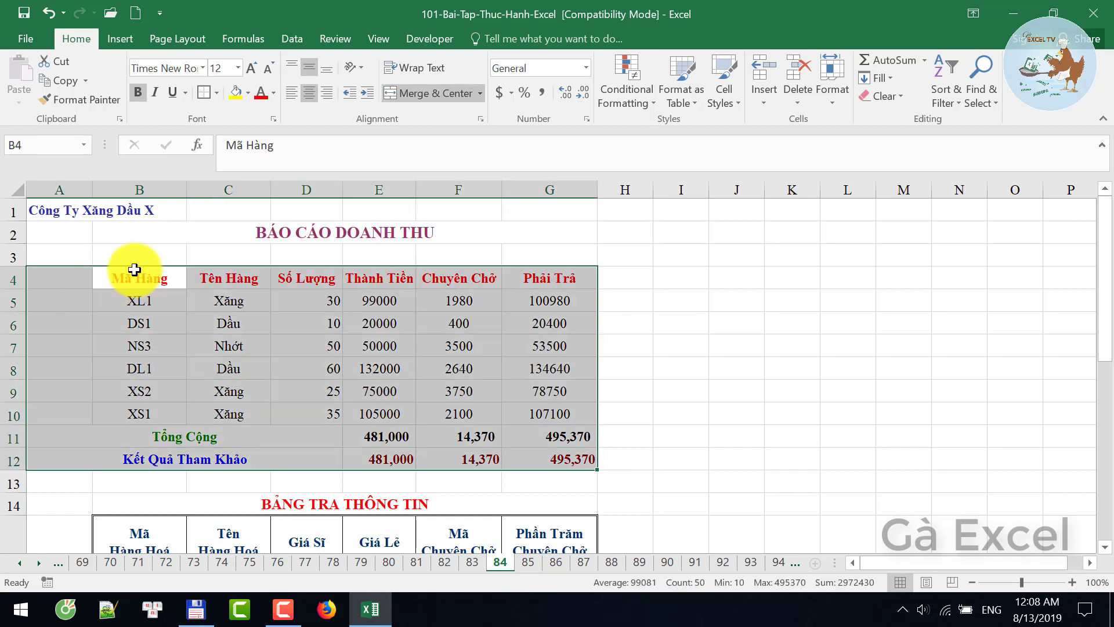
key(ctrl+a)
click(143, 278)
drag(144, 279, 528, 427)
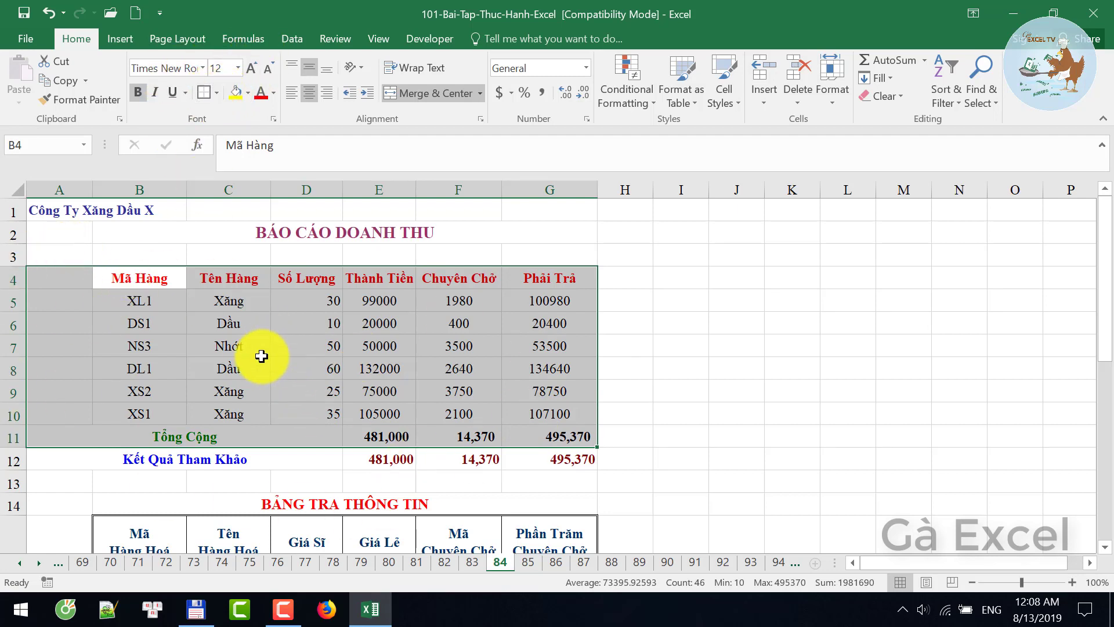
Apply All Borders to every cell of the report table.
click(215, 95)
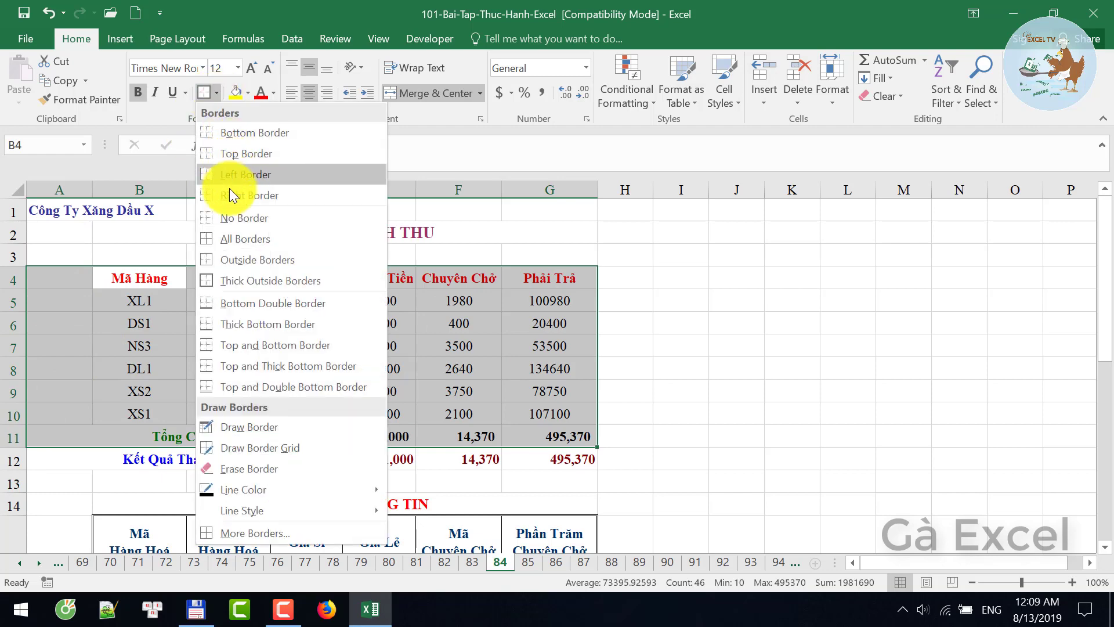
click(230, 241)
click(154, 331)
click(226, 348)
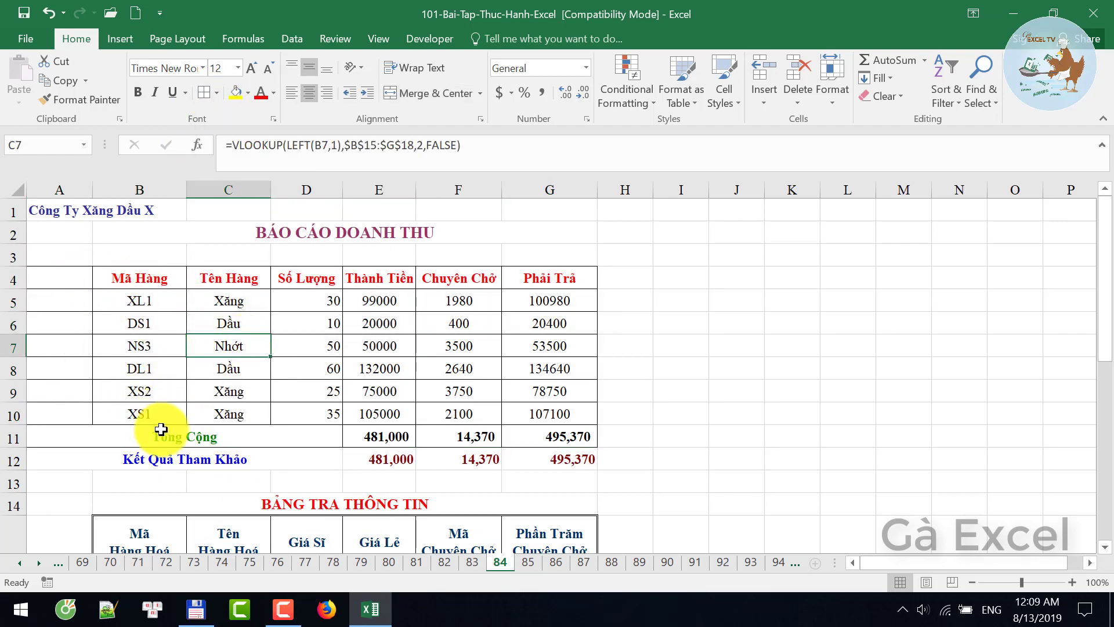
Unmerge A11, move the Tổng Cộng label to B11, and Merge & Center it across B11:D11.
click(145, 436)
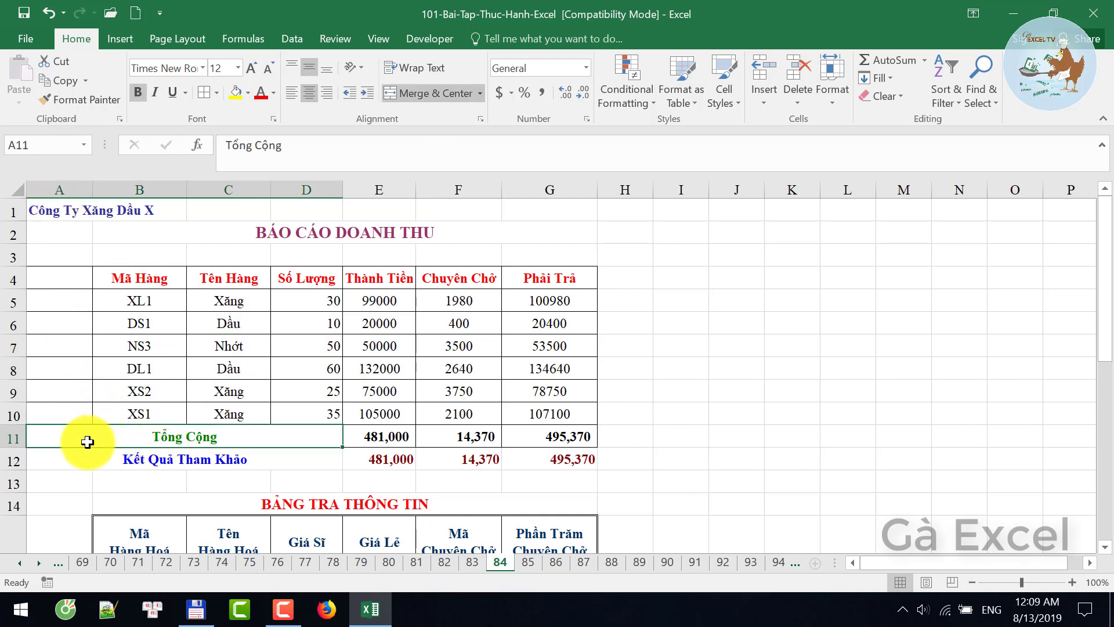
click(448, 90)
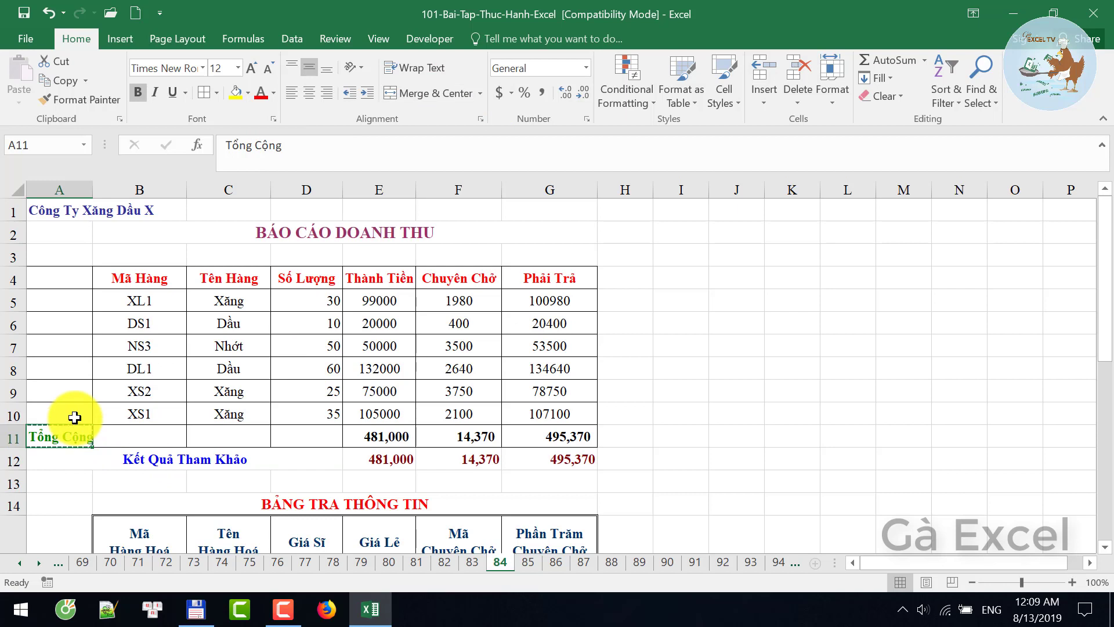
key(Right)
key(Return)
key(Left)
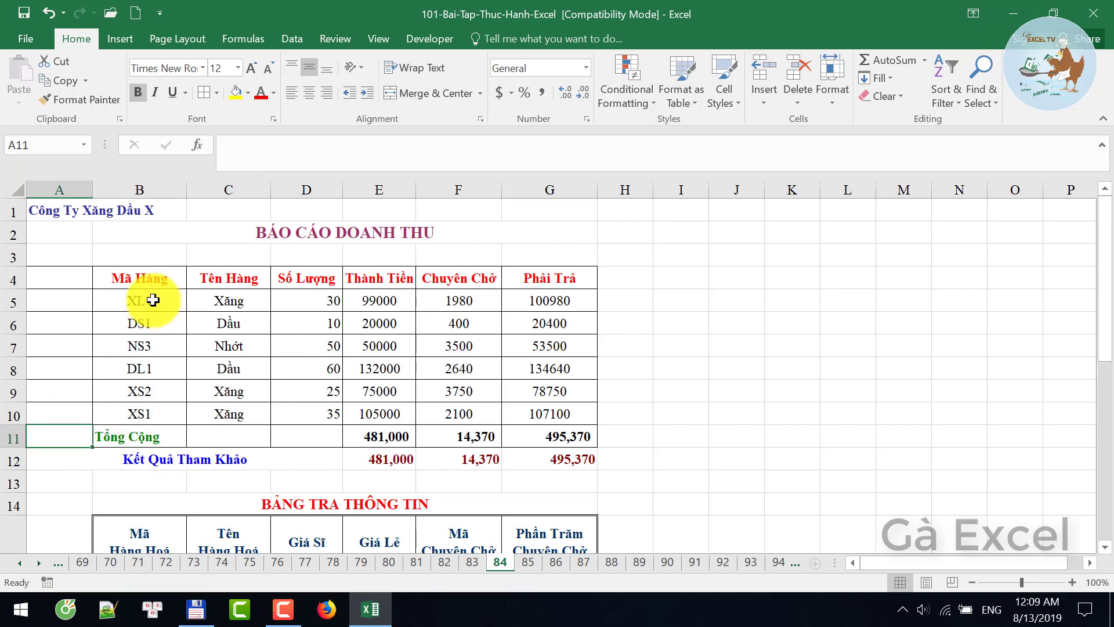
drag(104, 436, 290, 436)
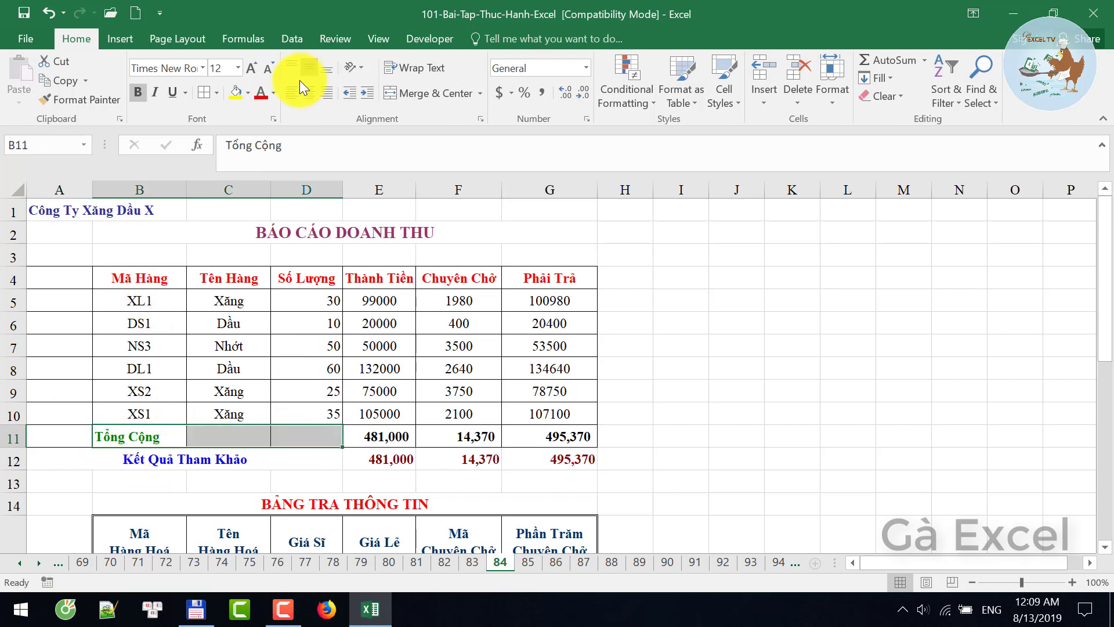
click(413, 93)
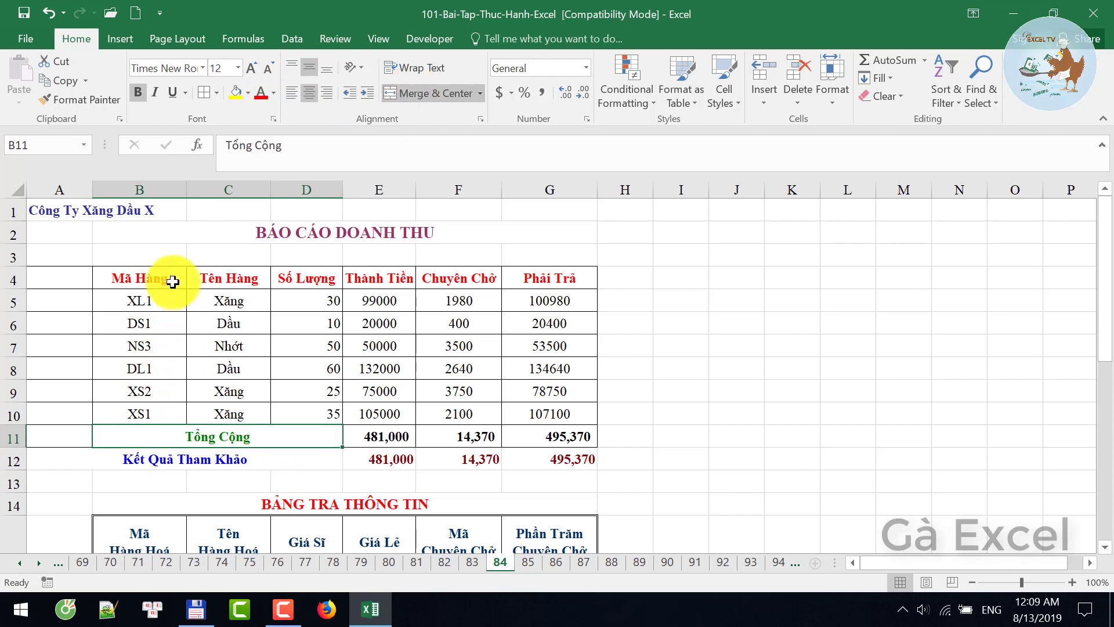
Give the report table B4:G11 a Thick Outside Borders frame.
drag(166, 279, 464, 414)
drag(538, 434, 545, 441)
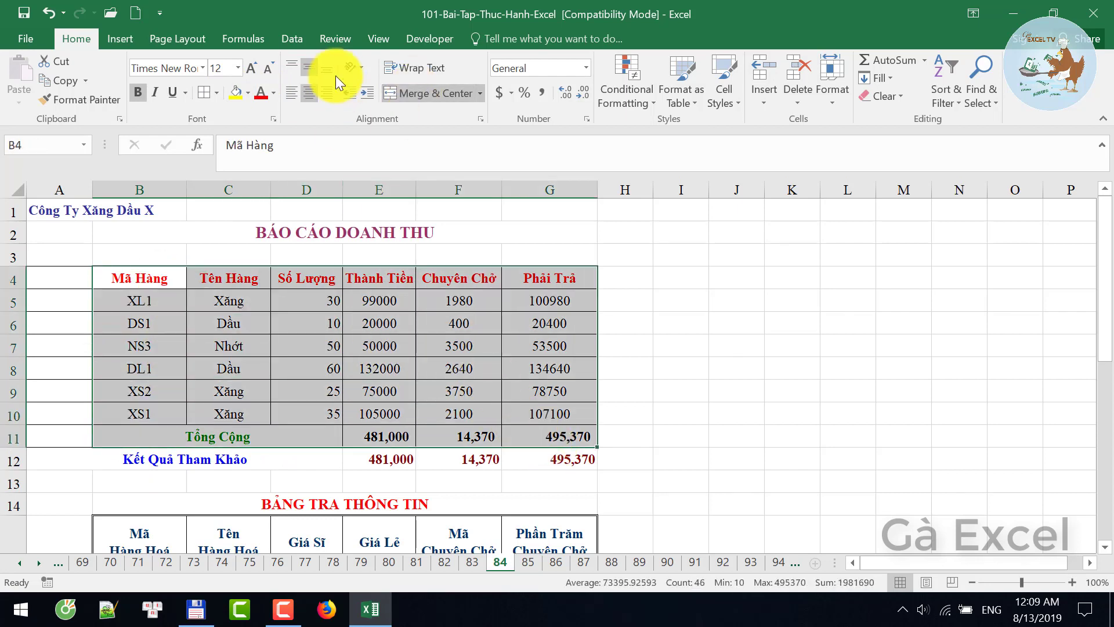
click(216, 93)
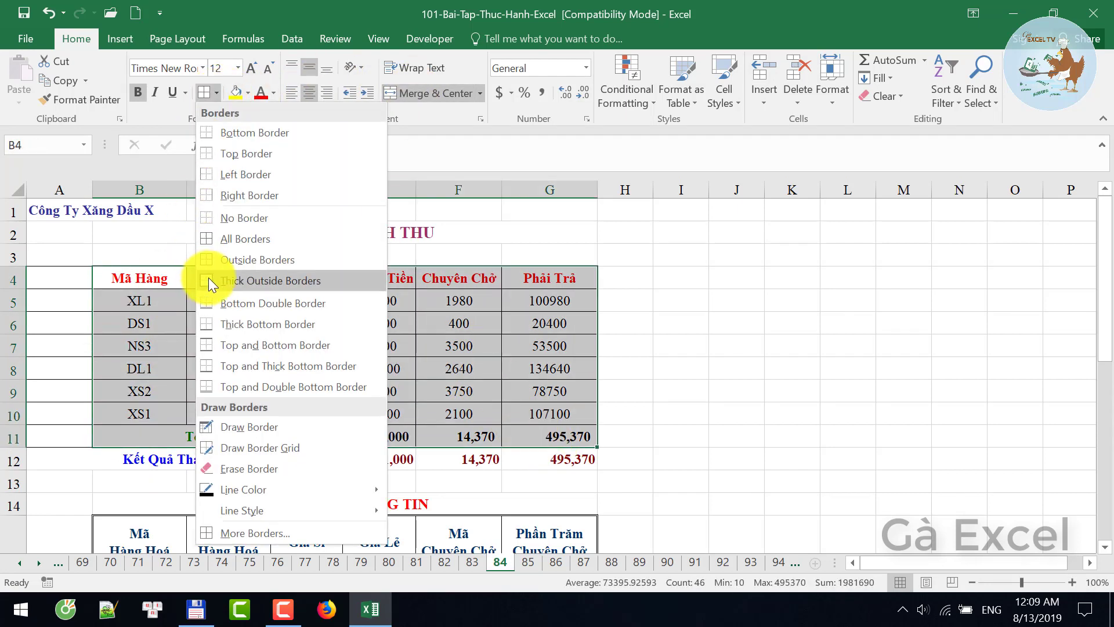
click(209, 280)
click(75, 249)
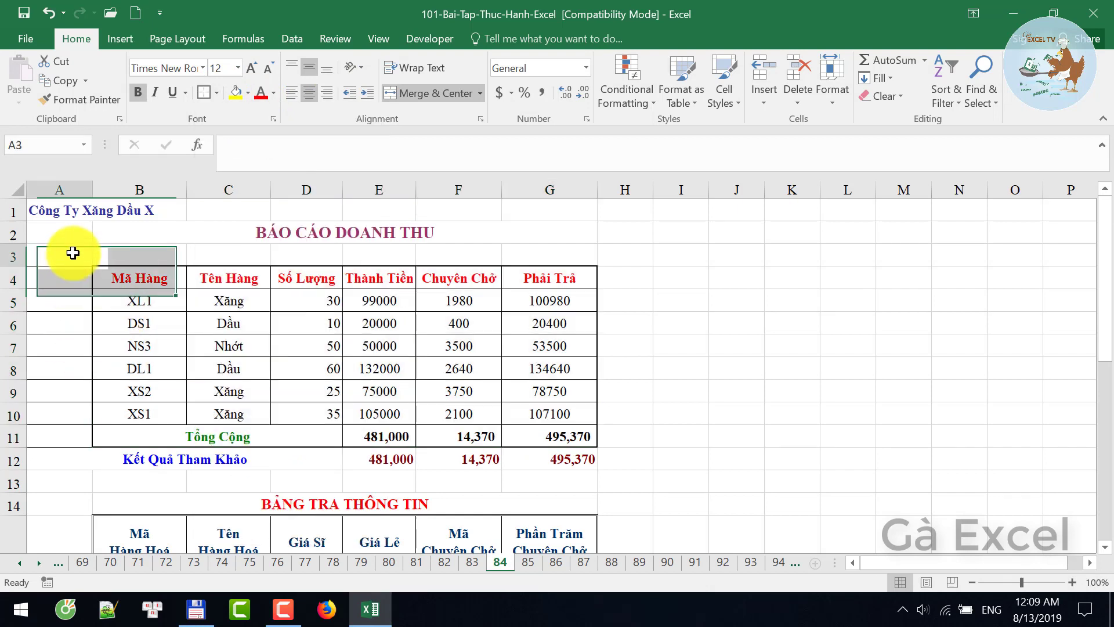
Copy A3's plain formatting onto A4:A11 to remove their borders.
click(81, 99)
drag(69, 268, 74, 442)
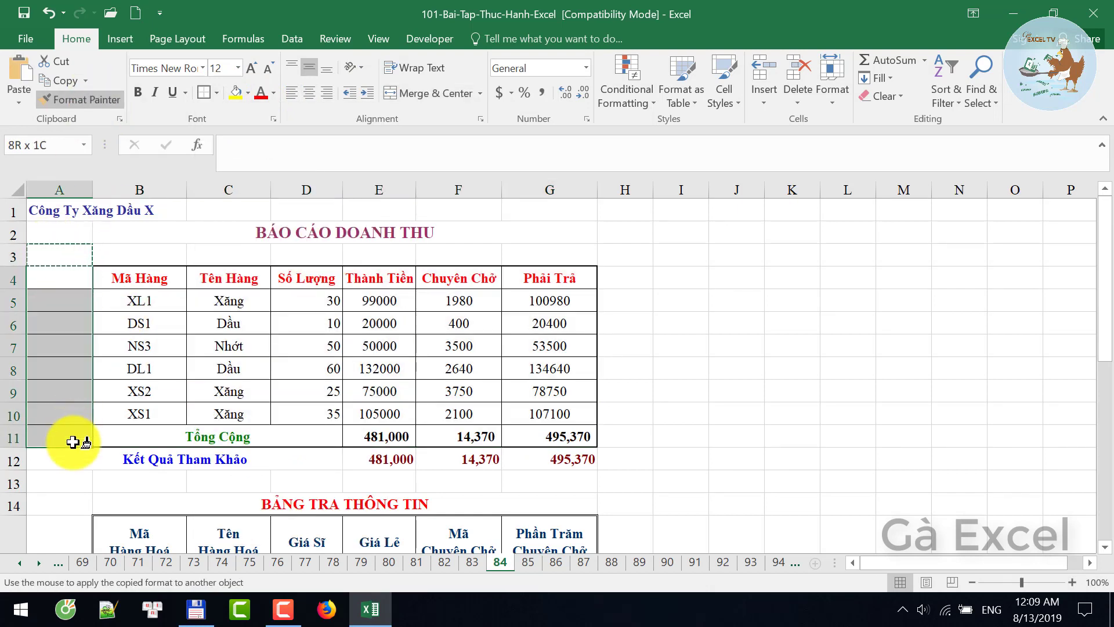
click(263, 376)
click(383, 366)
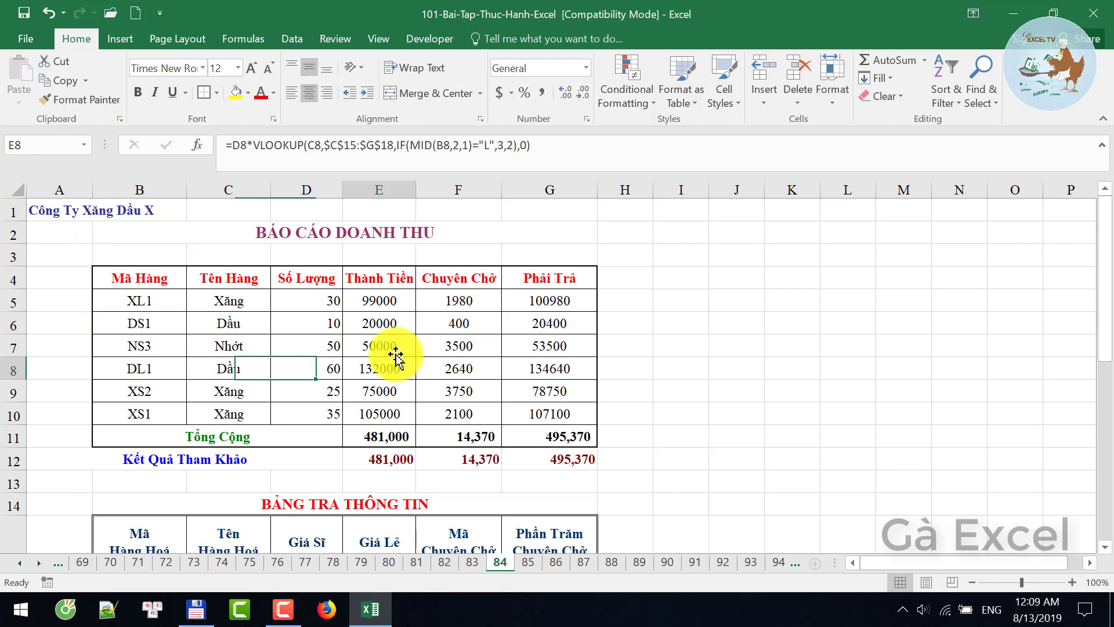
Fill the header row B4:G4 with yellow.
drag(145, 278, 550, 279)
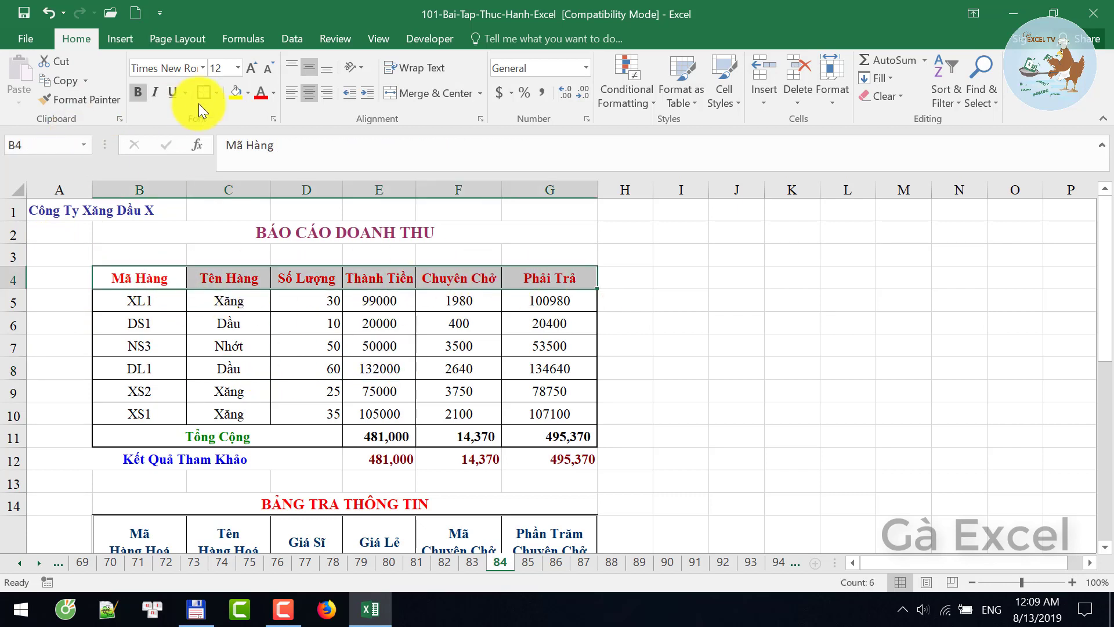
click(234, 93)
click(383, 438)
click(370, 343)
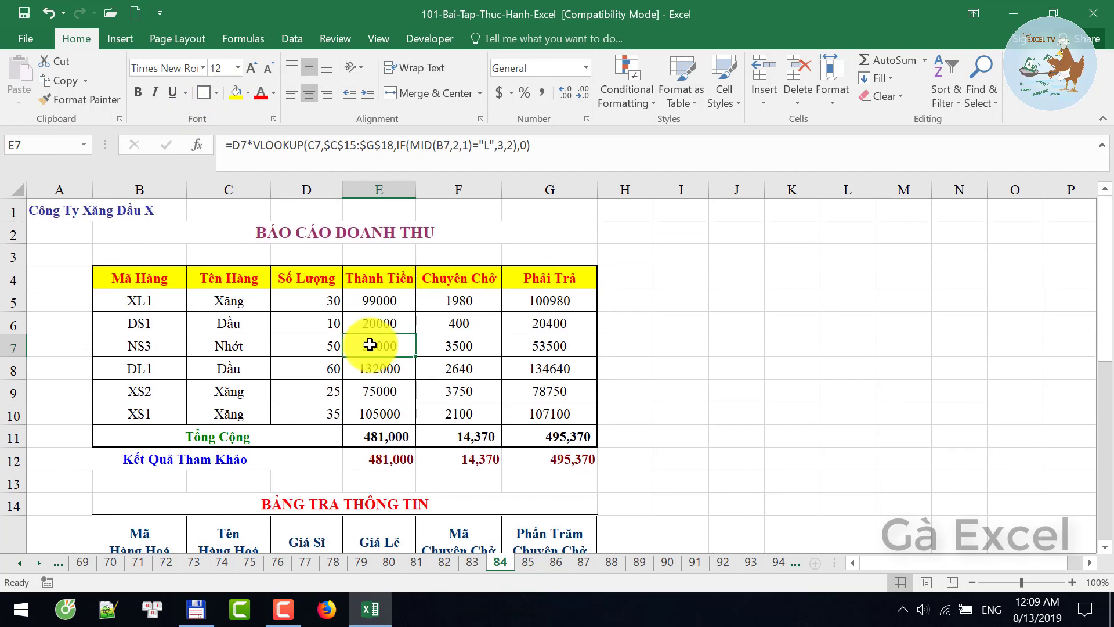
scroll(371, 345, down, 2)
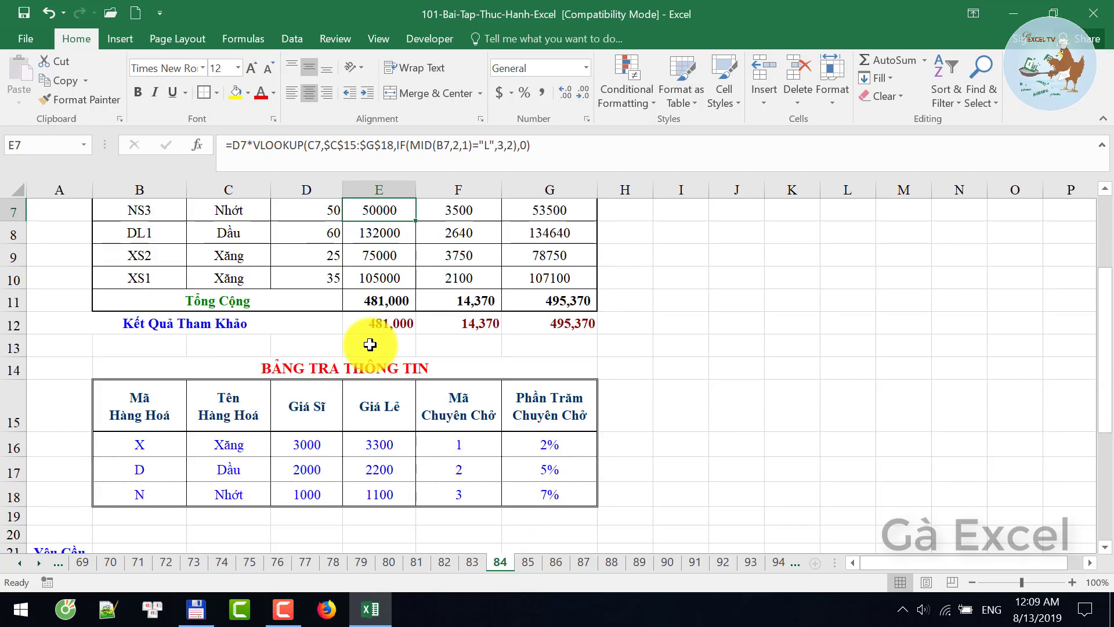
scroll(370, 345, down, 4)
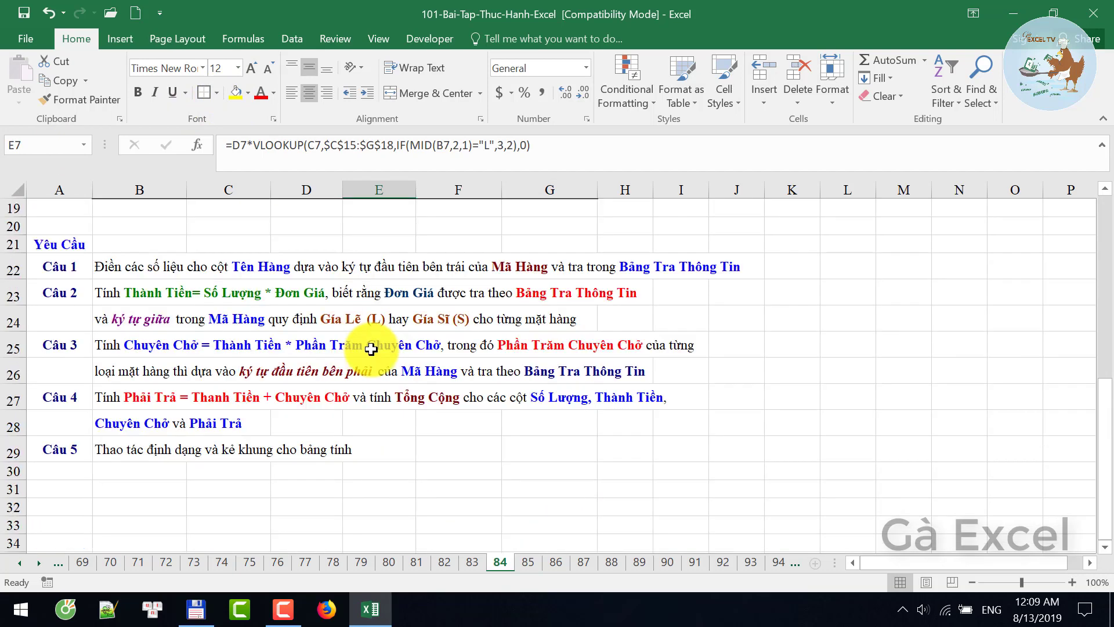